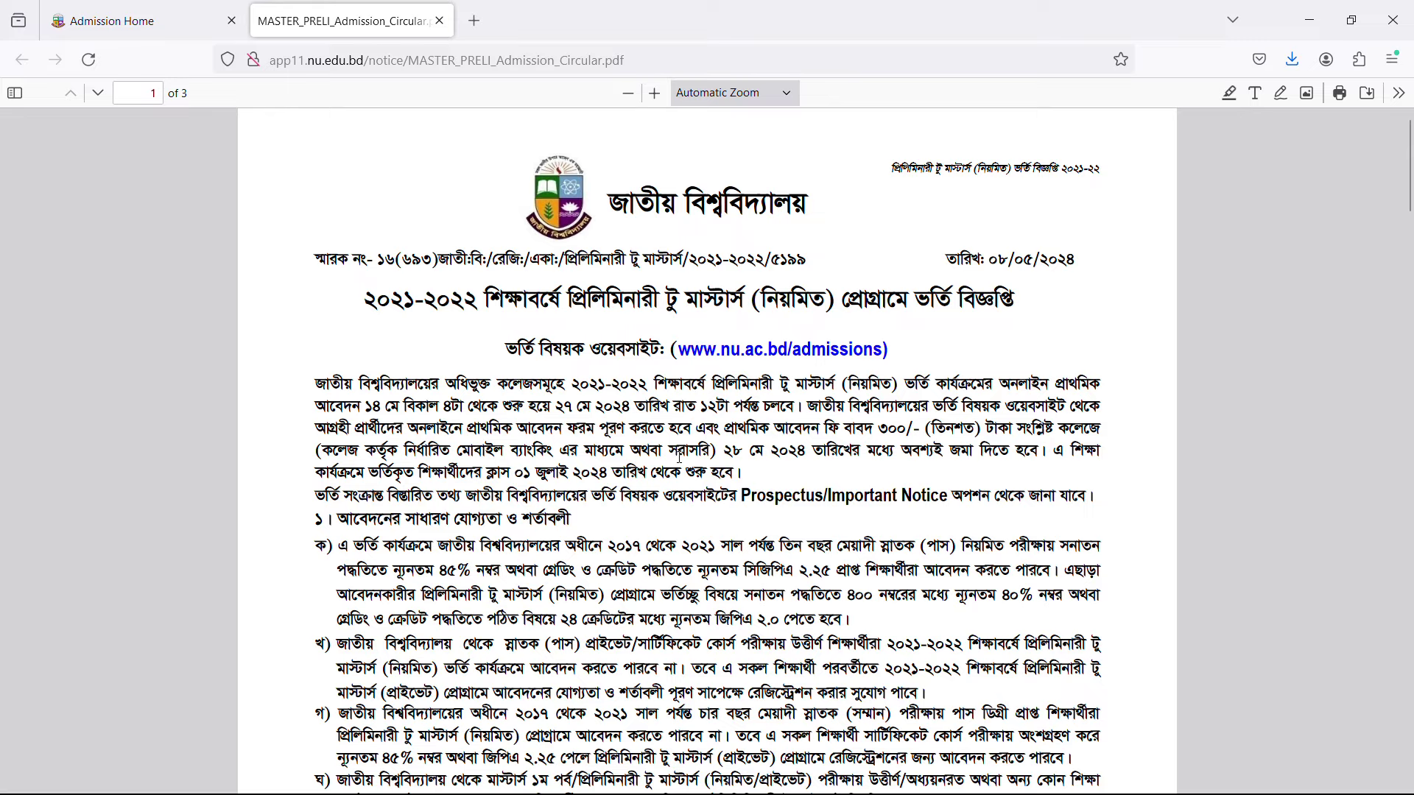
scroll(679, 457, down, 3)
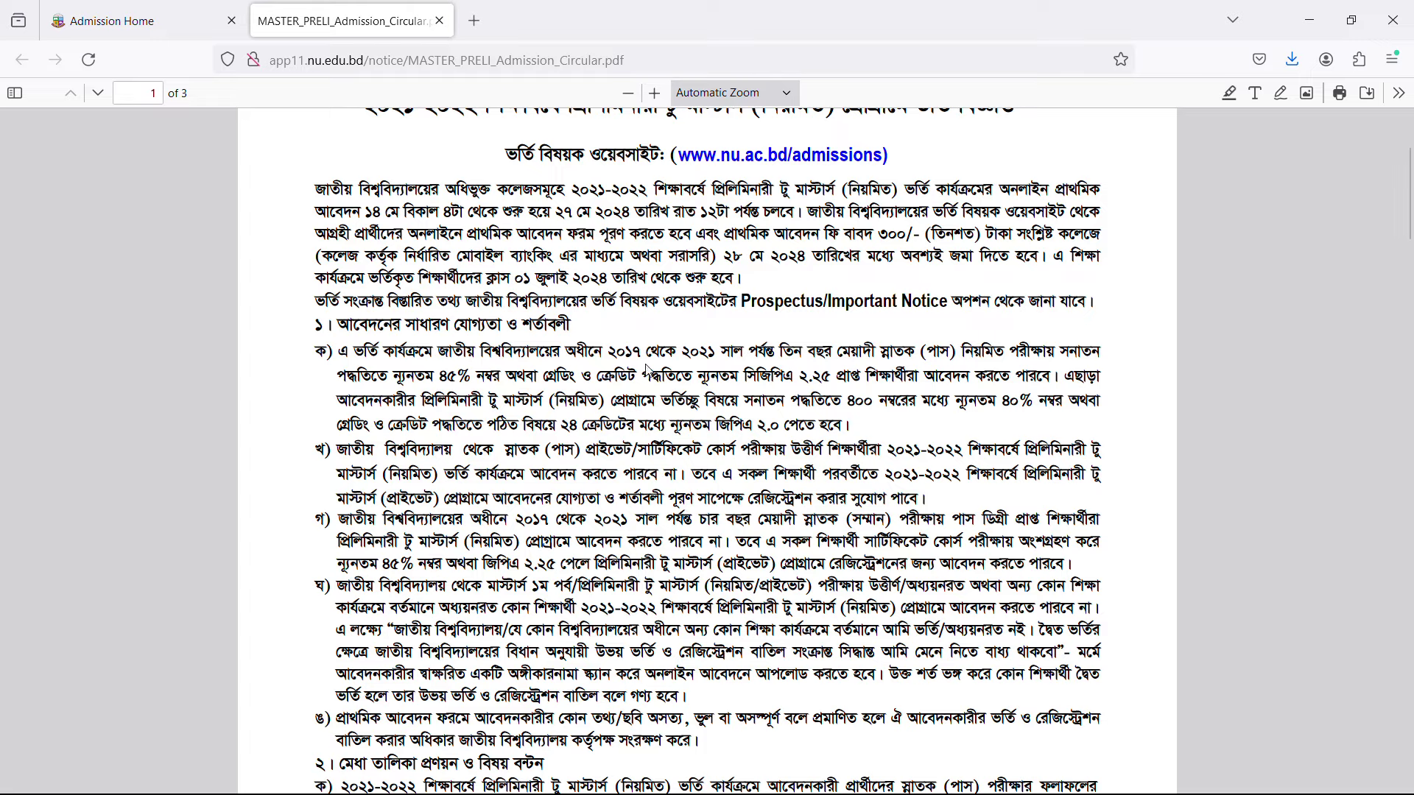
scroll(648, 368, down, 3)
scroll(635, 395, down, 6)
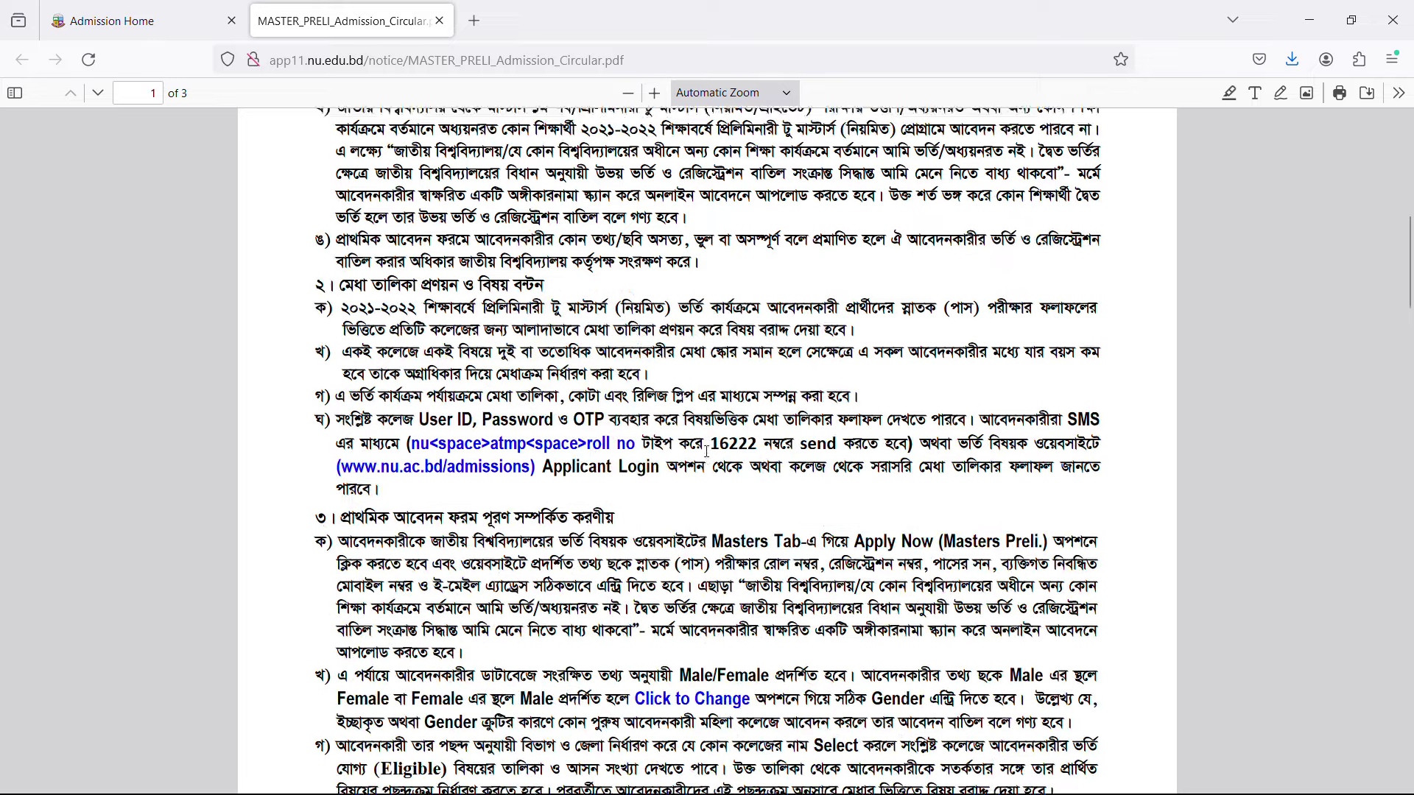
scroll(639, 442, up, 12)
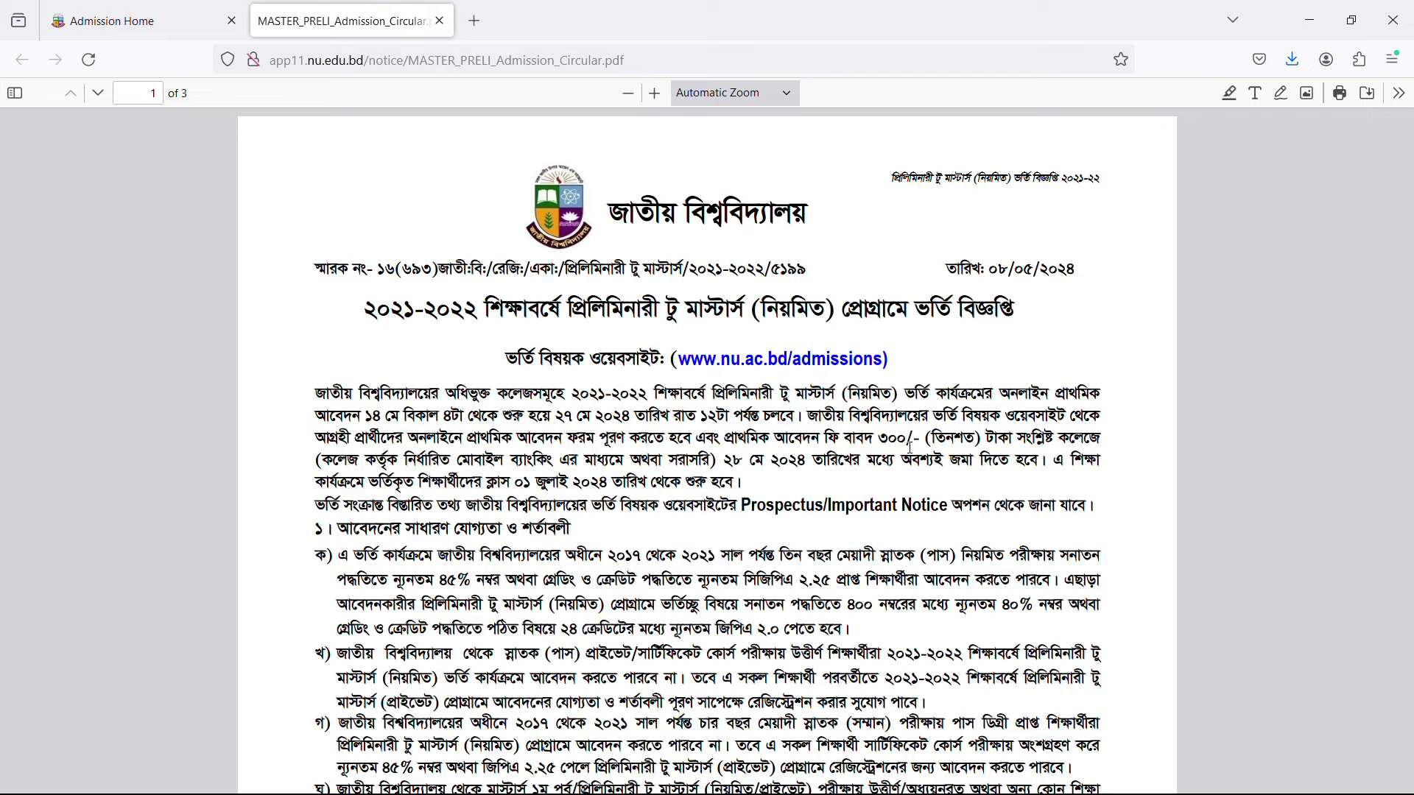
Close the admission circular and start the Preliminary to Masters application past the Degree Pass selection.
click(440, 20)
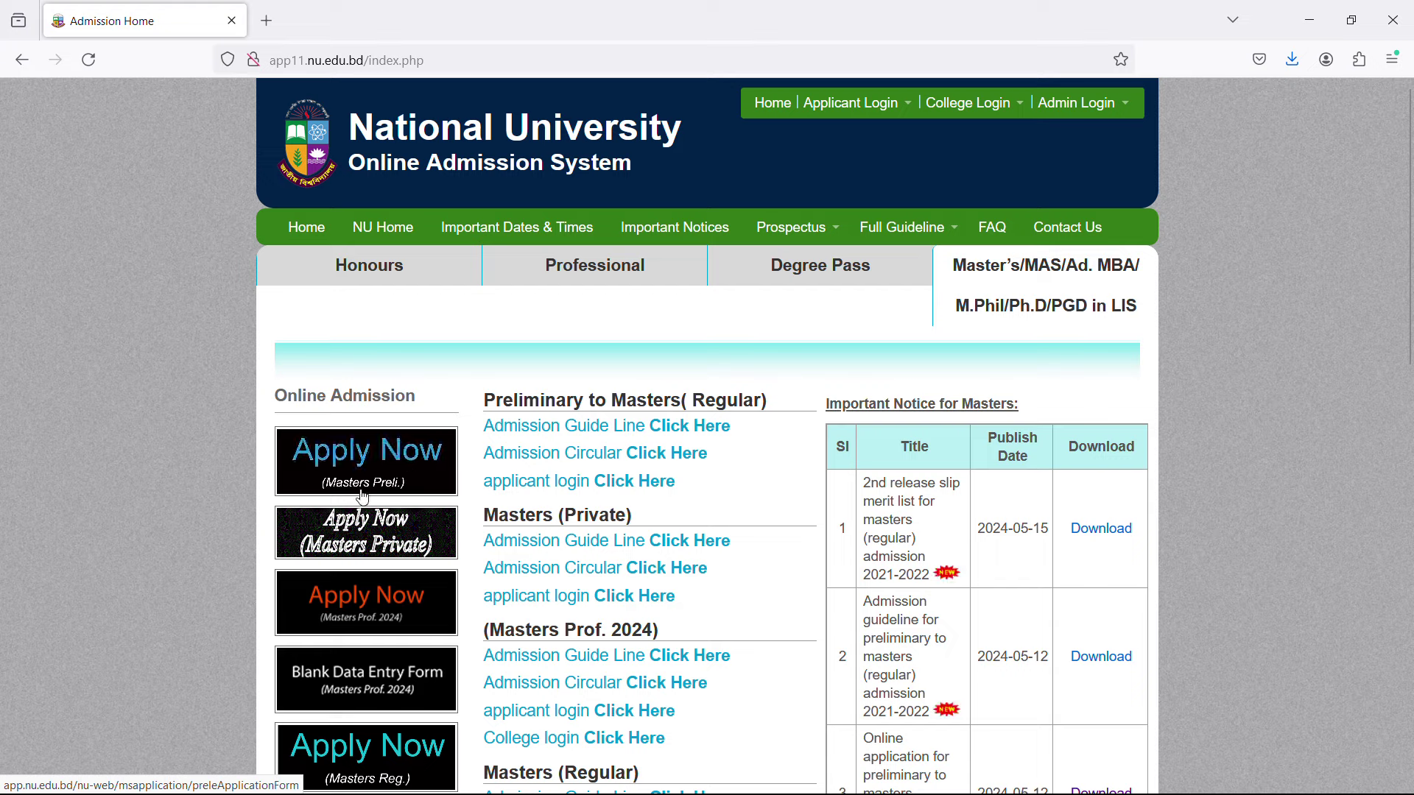
click(414, 477)
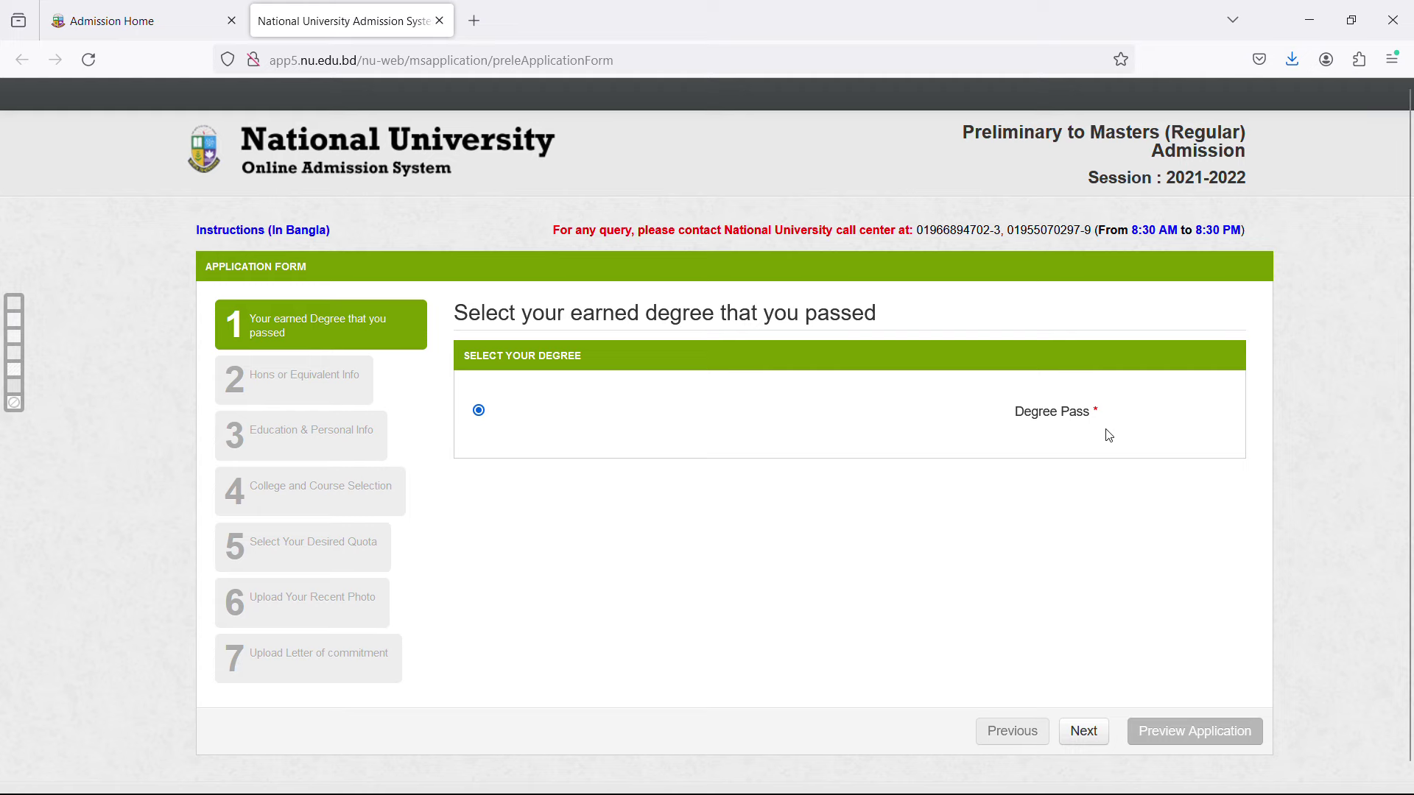
click(1084, 732)
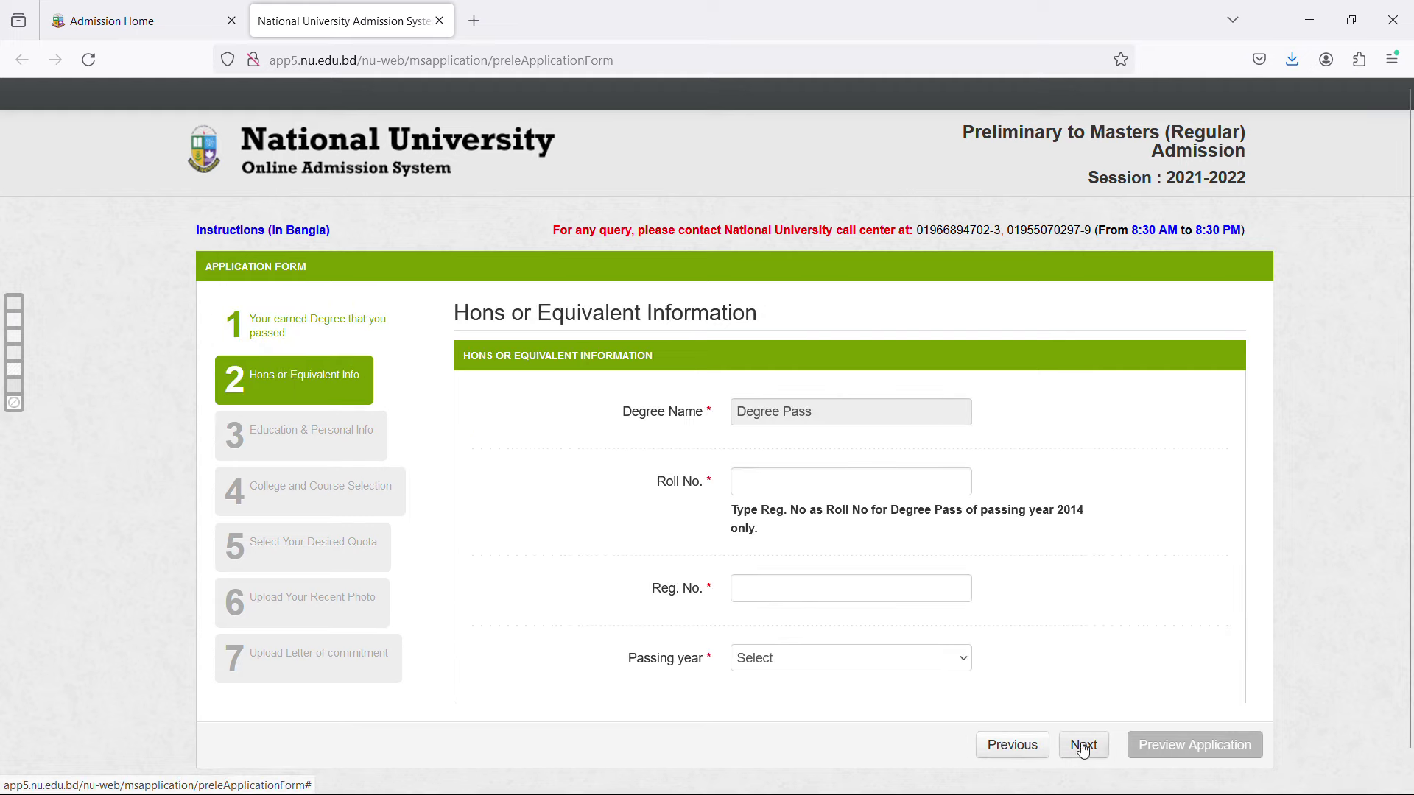
Enter the applicant's roll and registration numbers, choose passing year 2020, and continue.
click(788, 480)
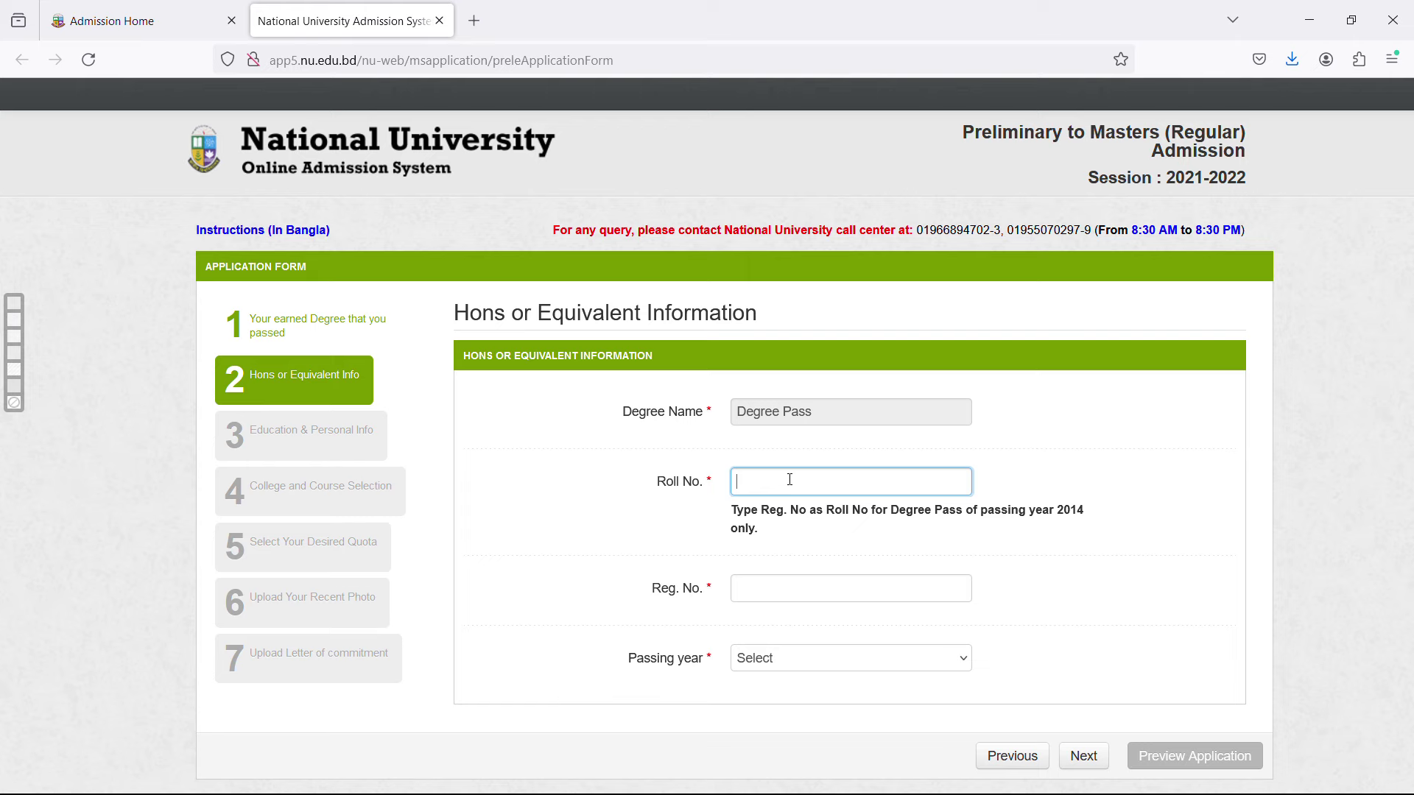
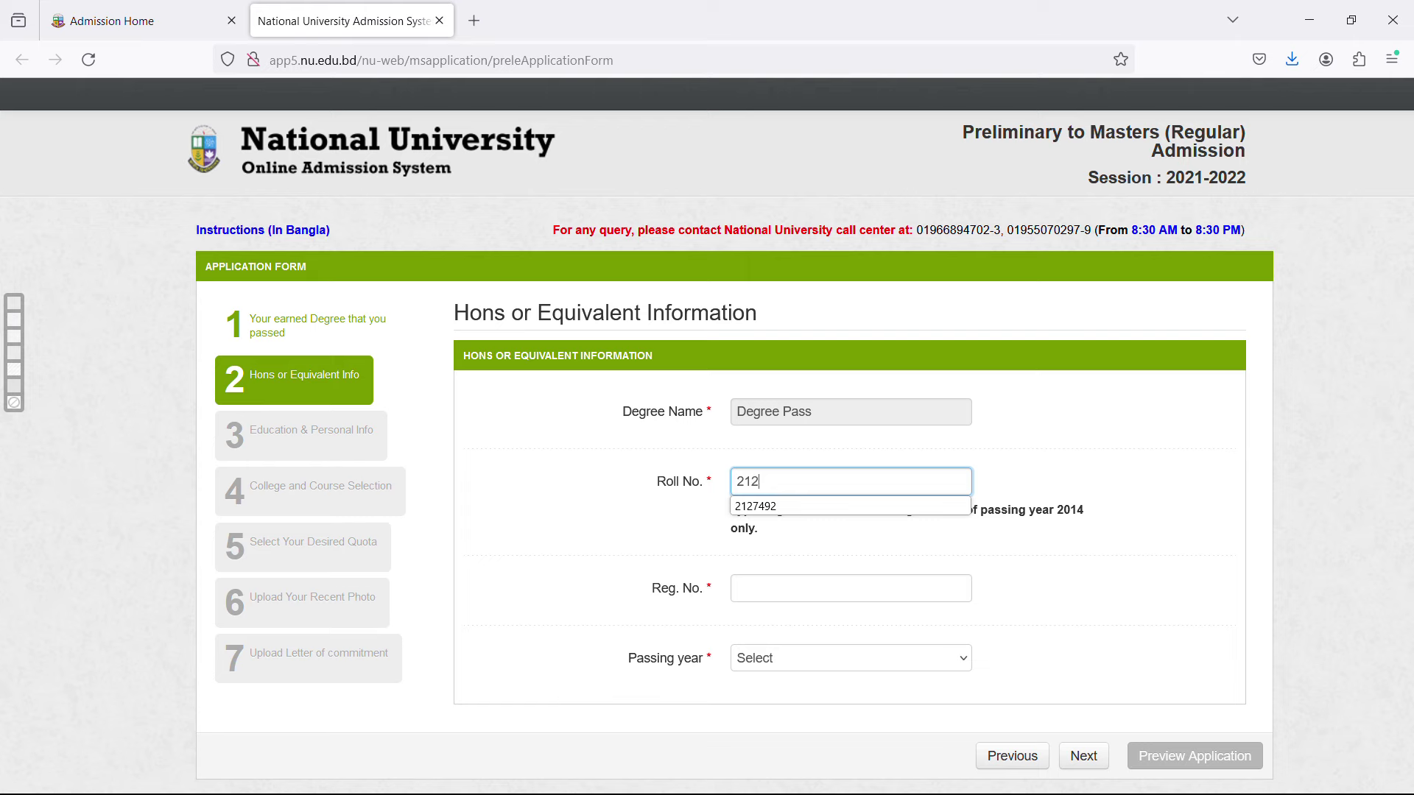
click(876, 505)
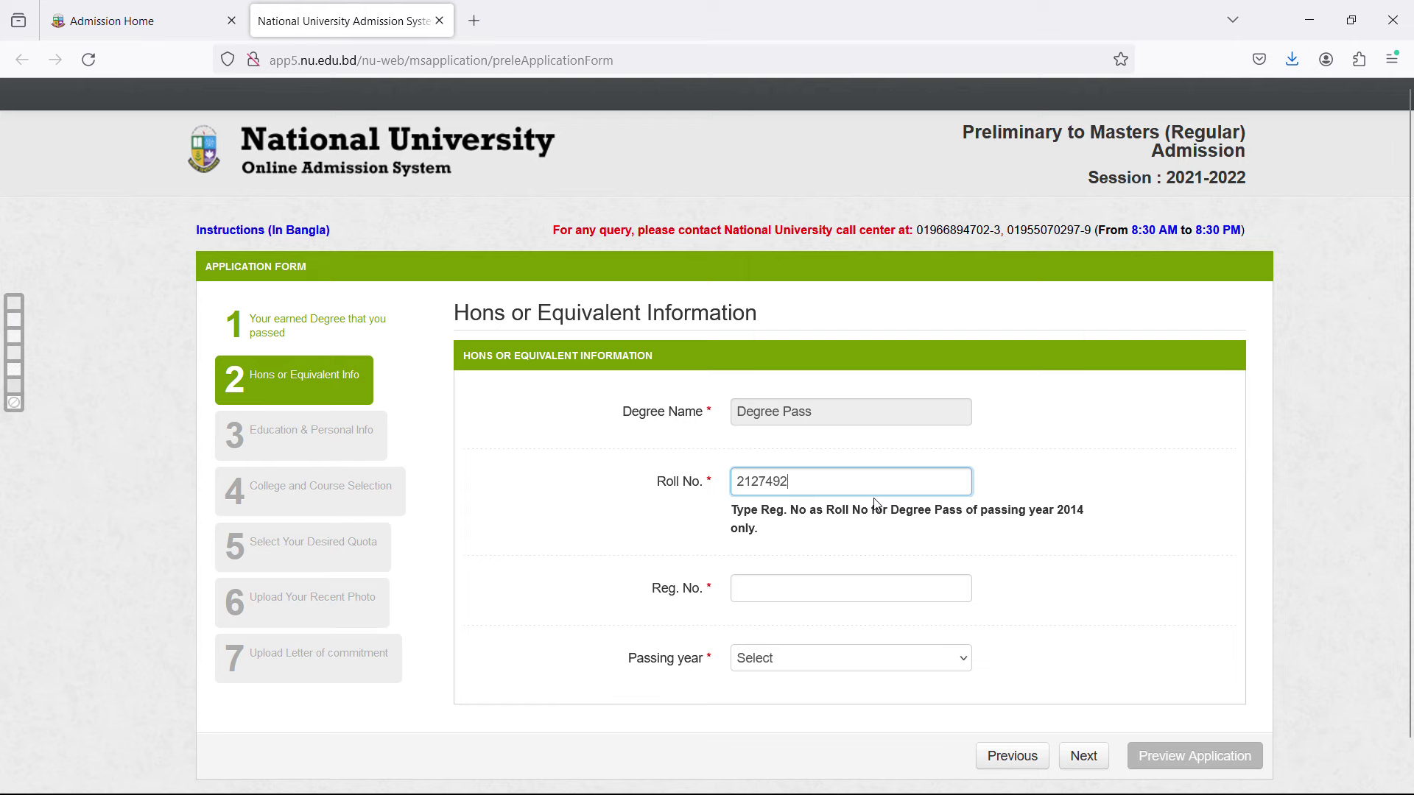
click(796, 592)
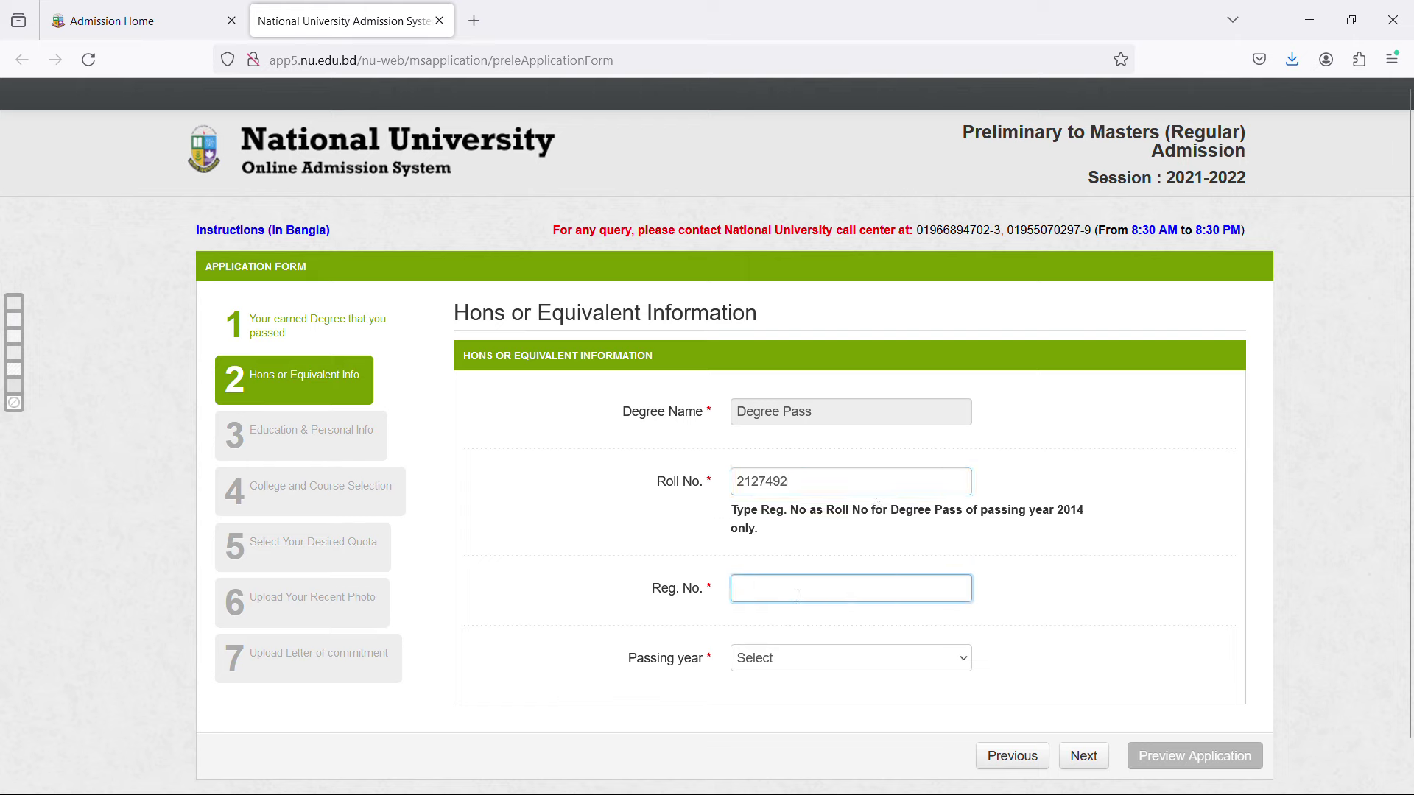
text(16)
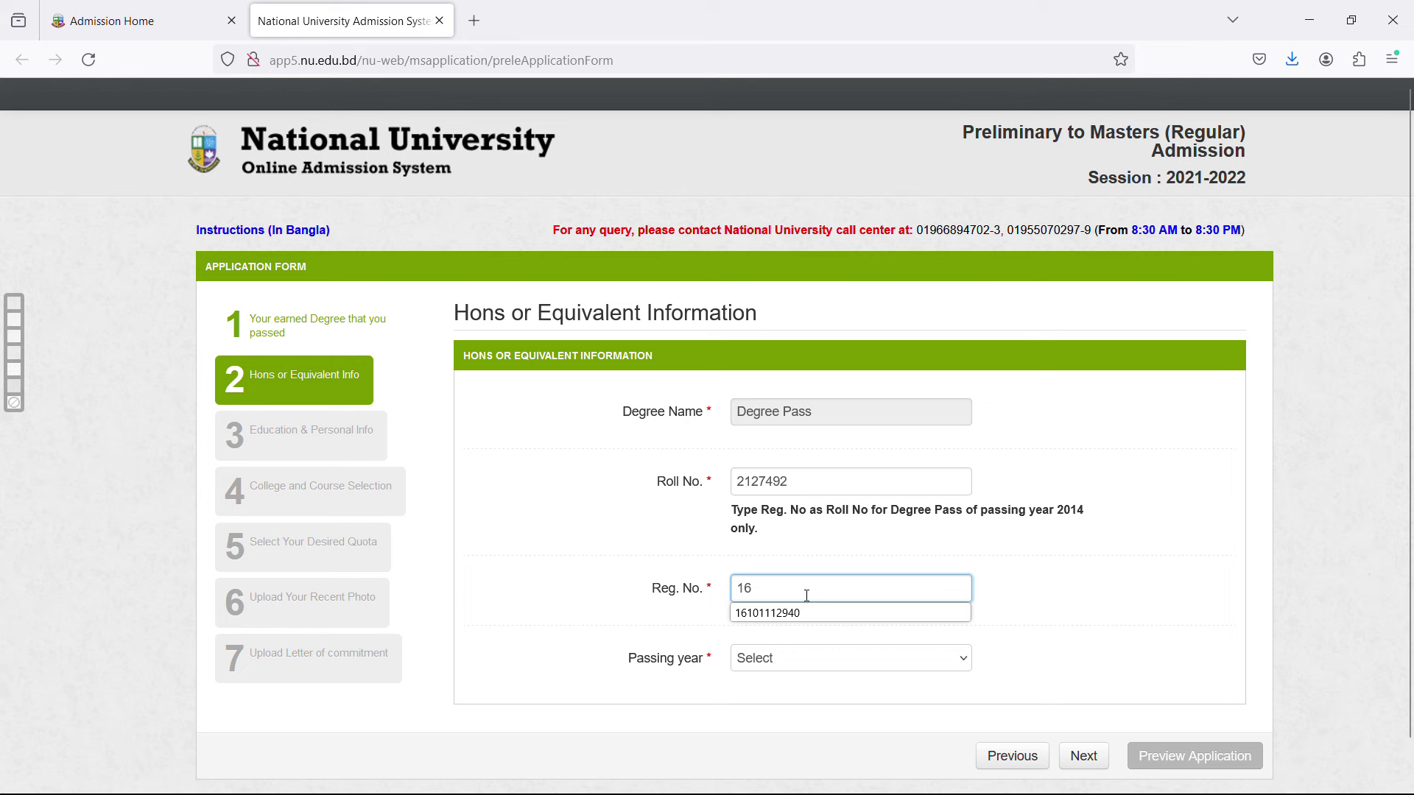
click(871, 614)
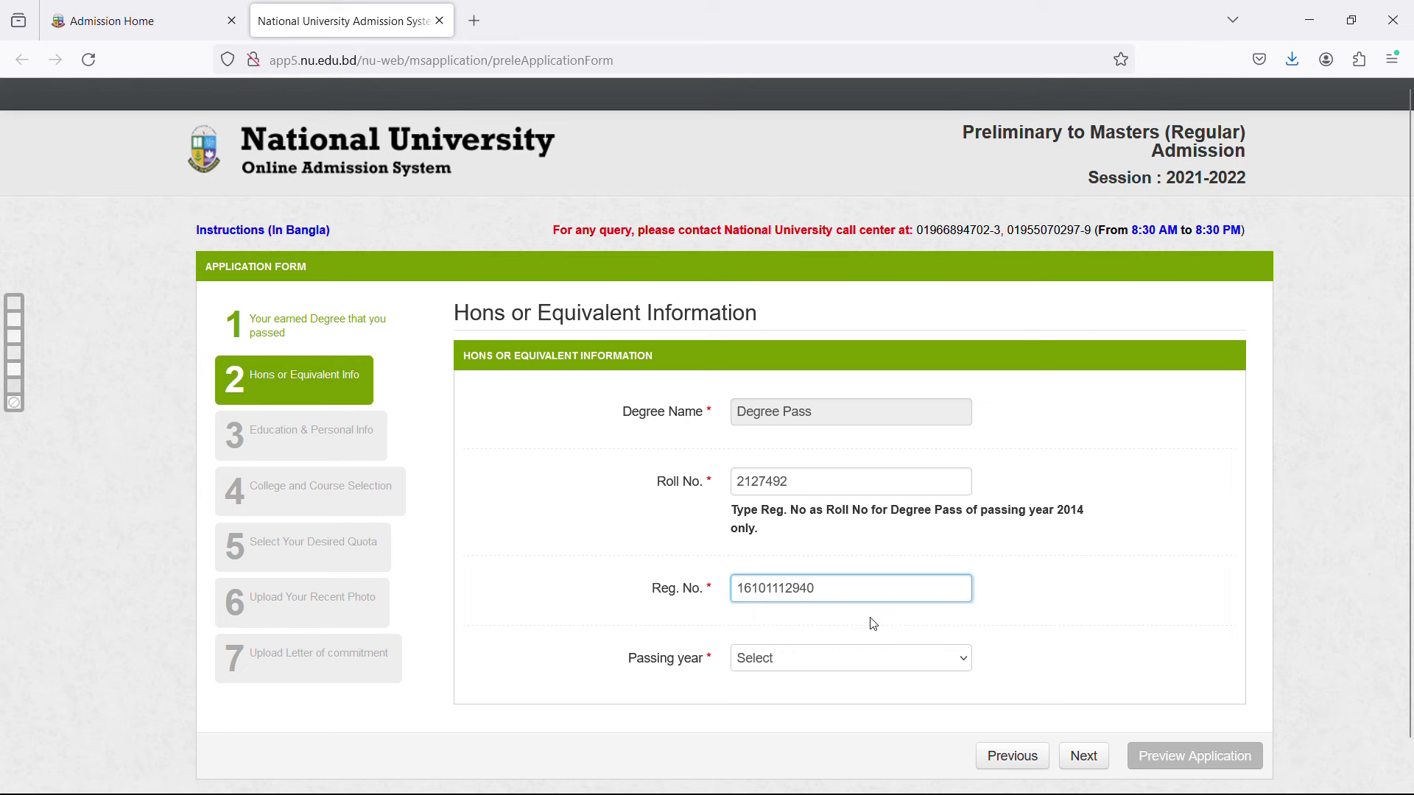
click(876, 668)
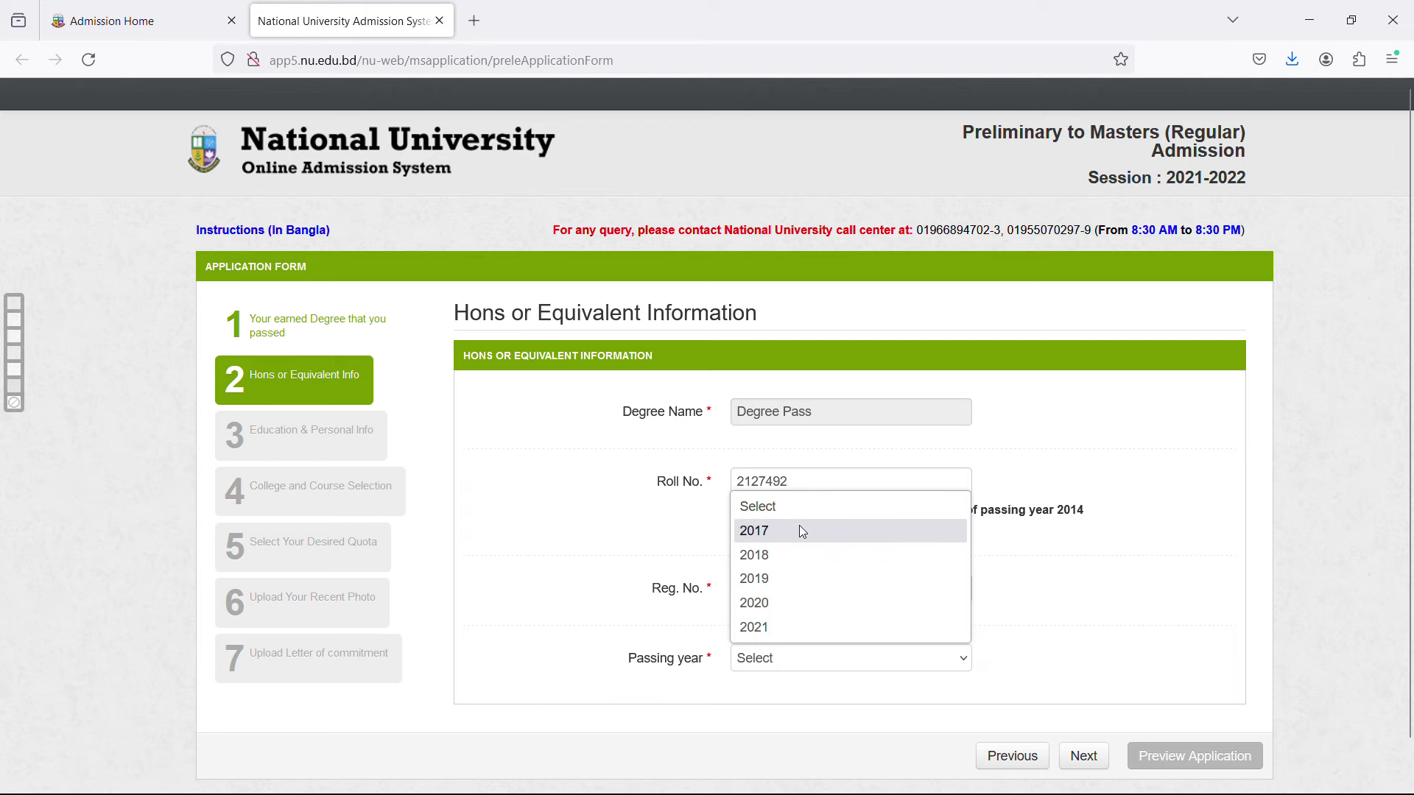
click(785, 603)
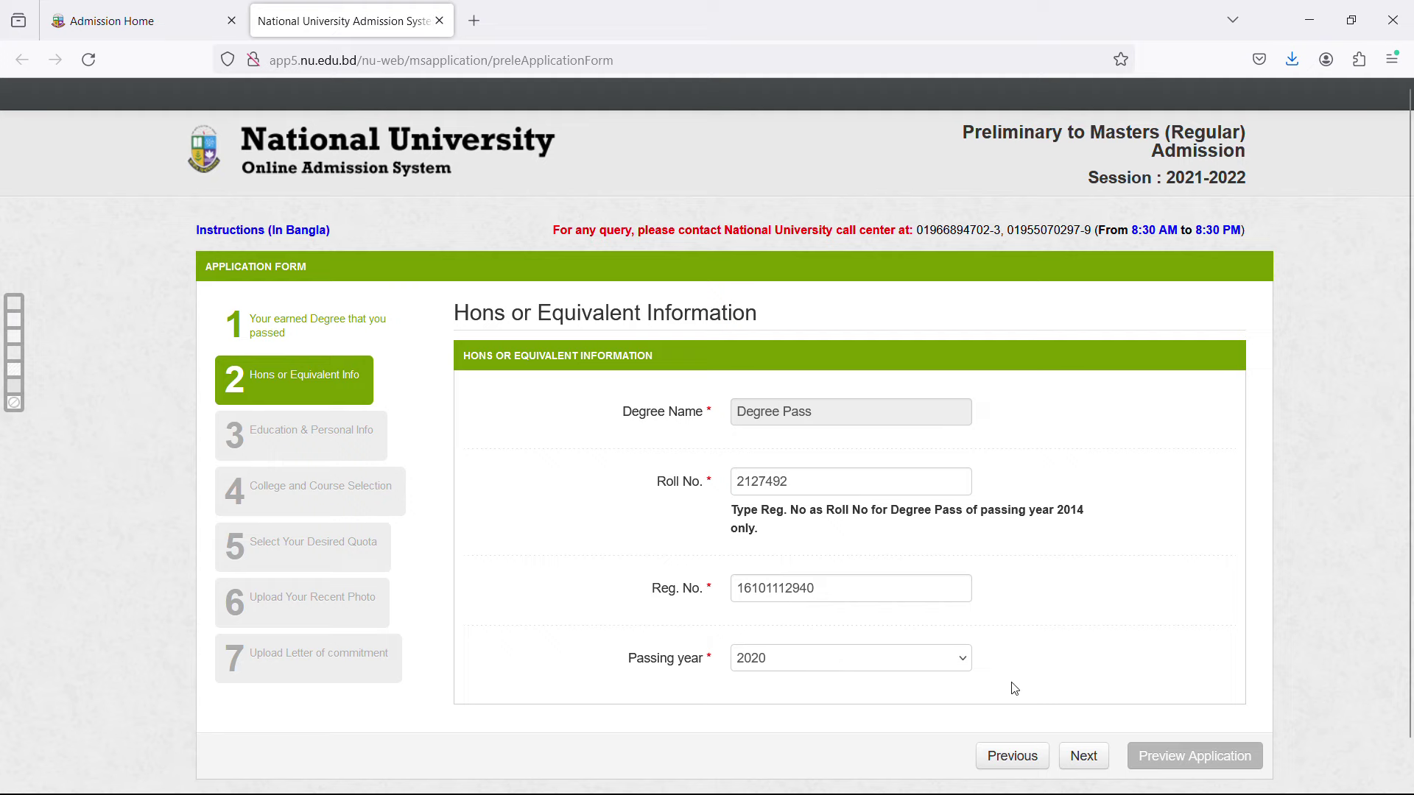
click(1079, 758)
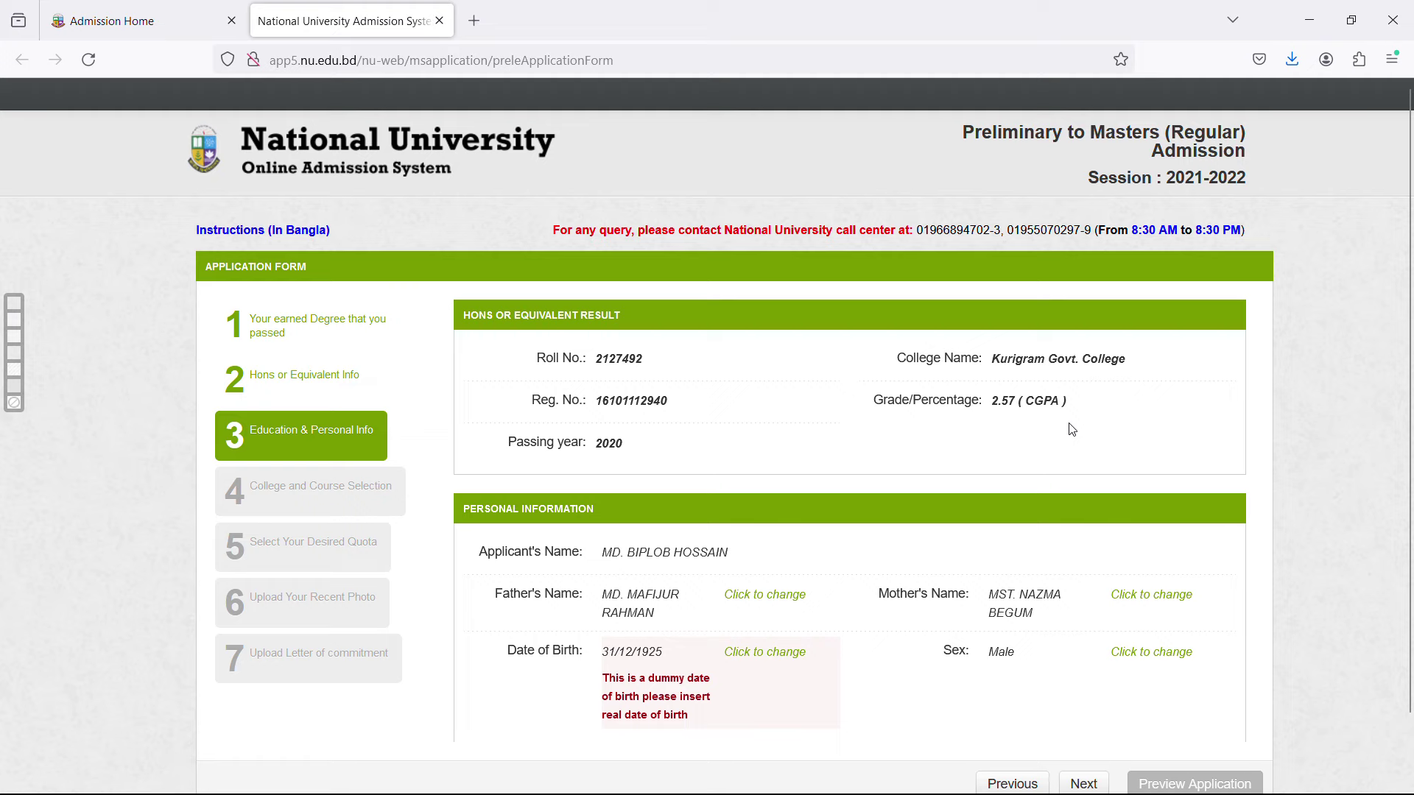
Agree to change the dummy date of birth and bring up its calendar.
scroll(1079, 429, down, 1)
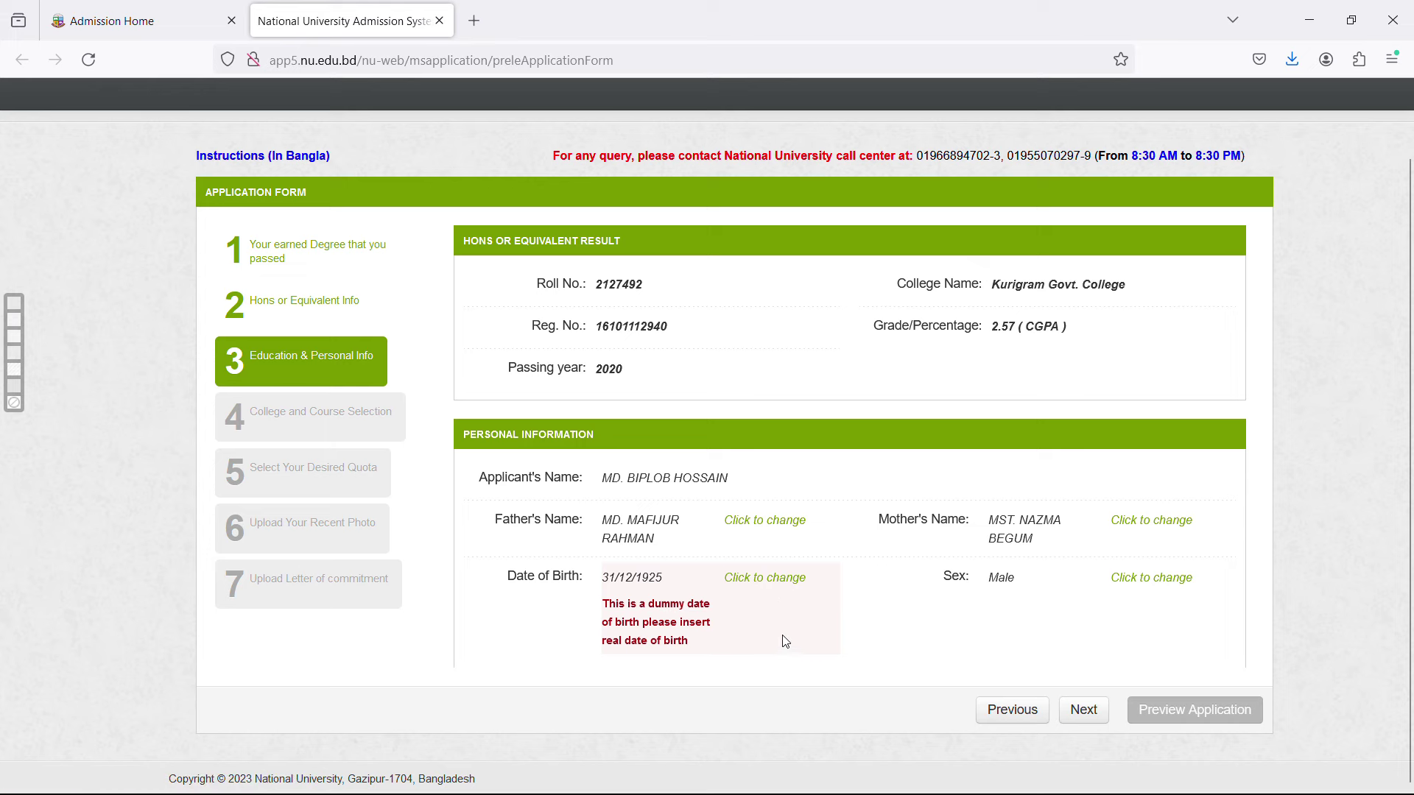
click(781, 581)
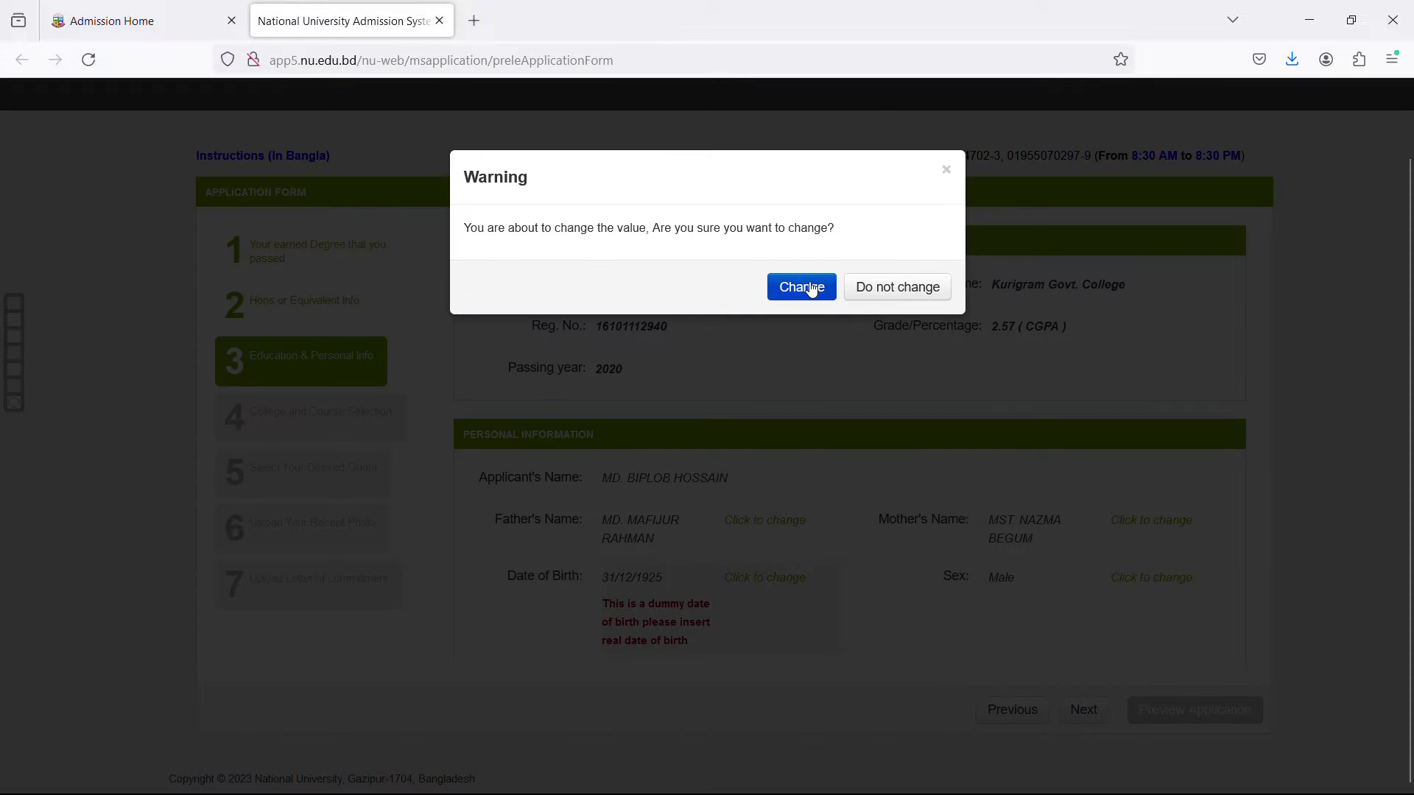
click(803, 288)
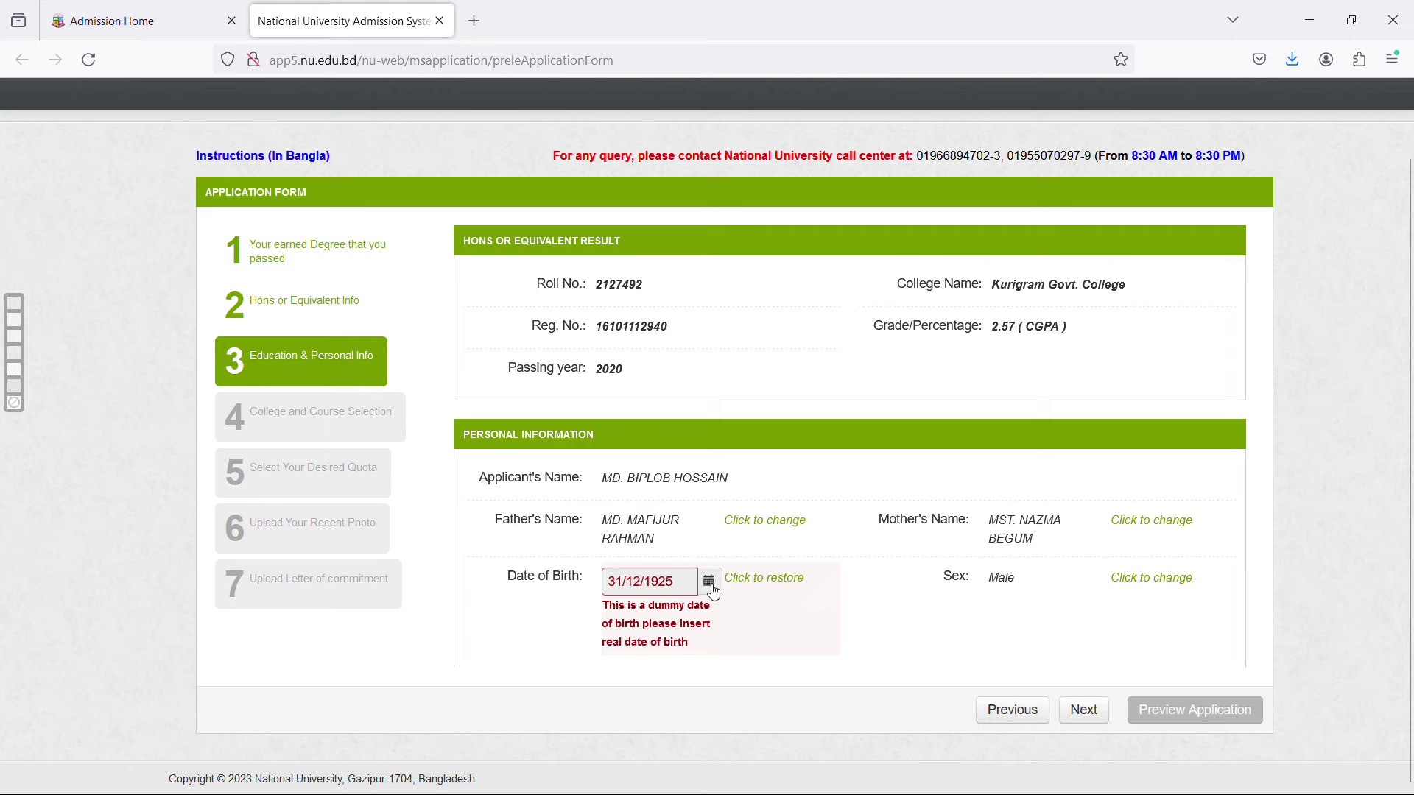
click(712, 587)
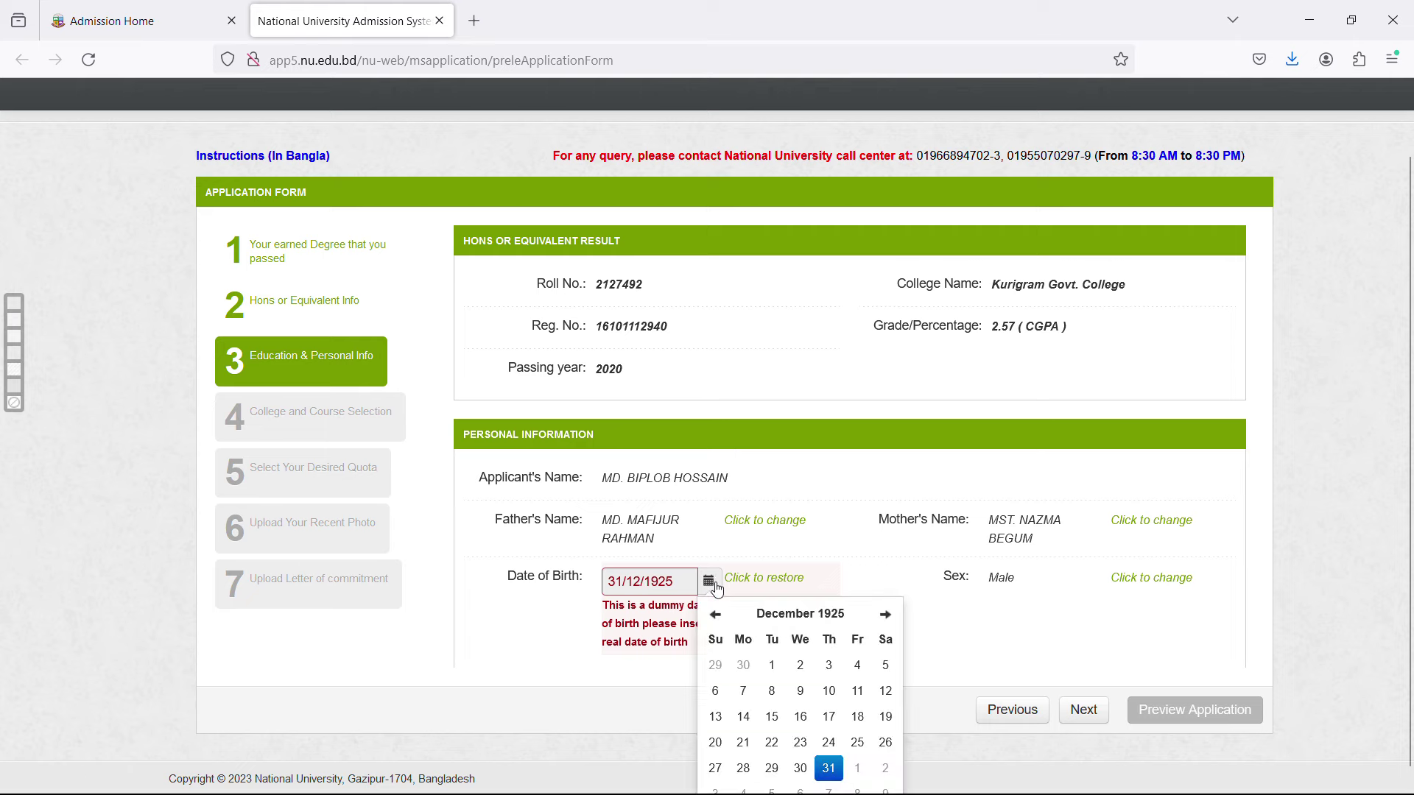
Pick 13 March 1996 in the calendar and close the picker.
click(821, 623)
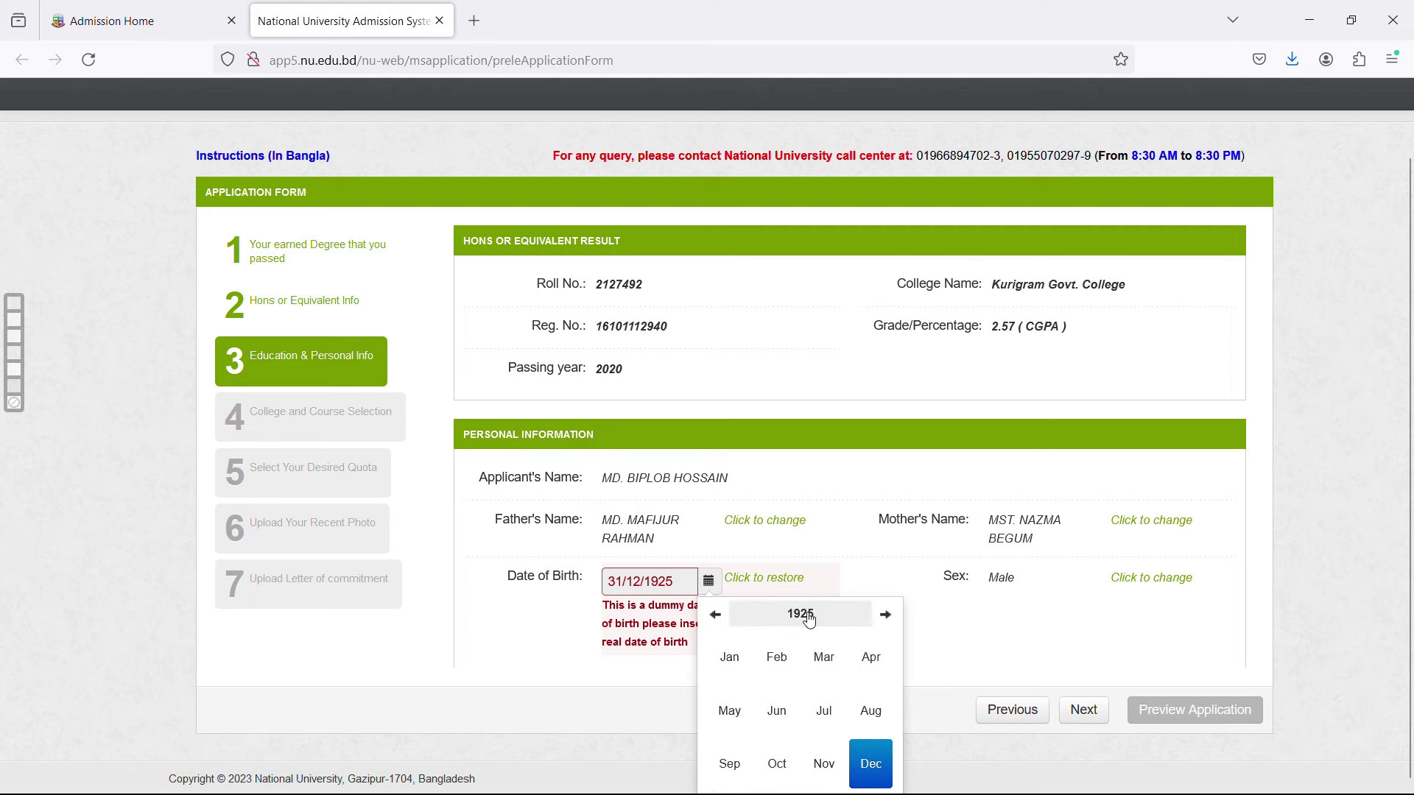
click(810, 622)
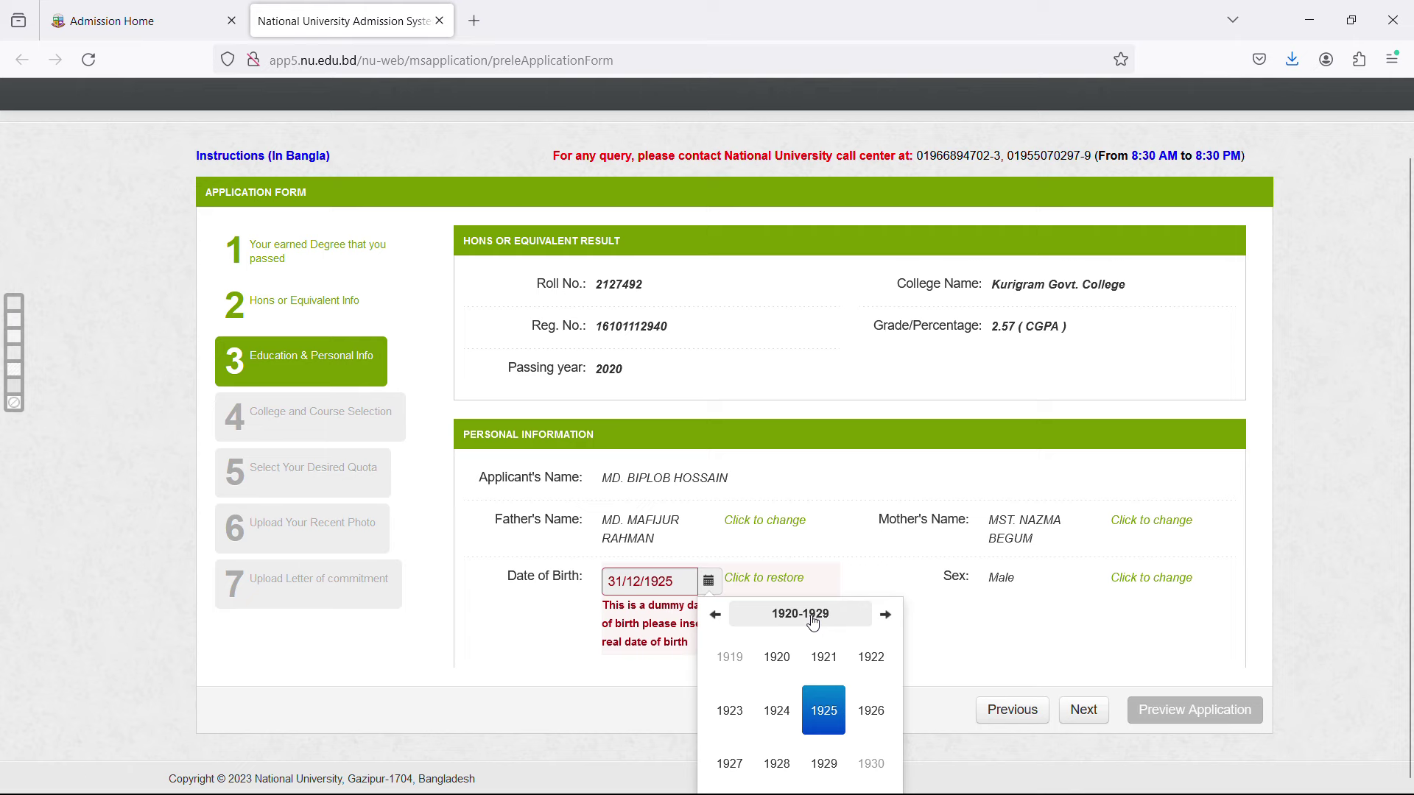
click(887, 622)
click(886, 622)
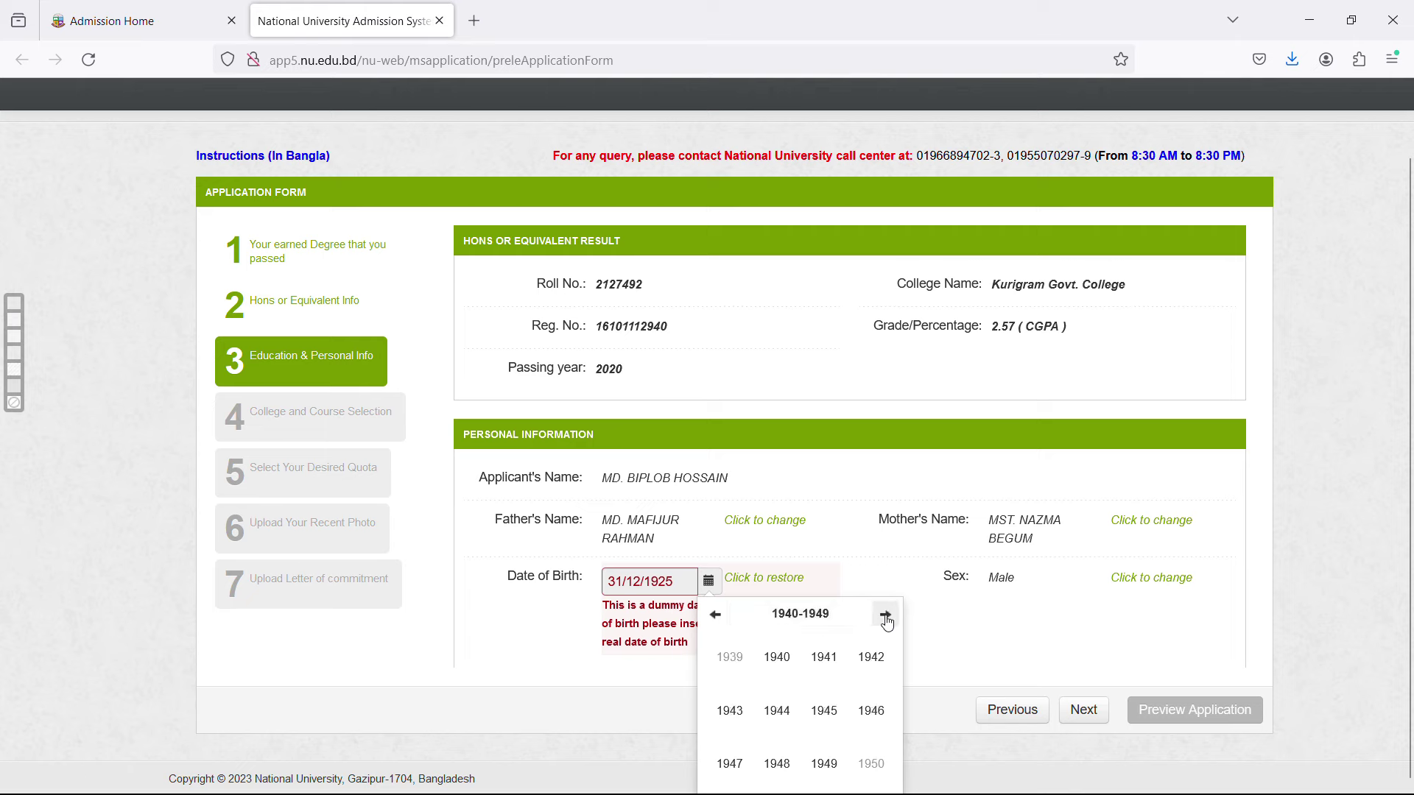
click(886, 621)
click(886, 621)
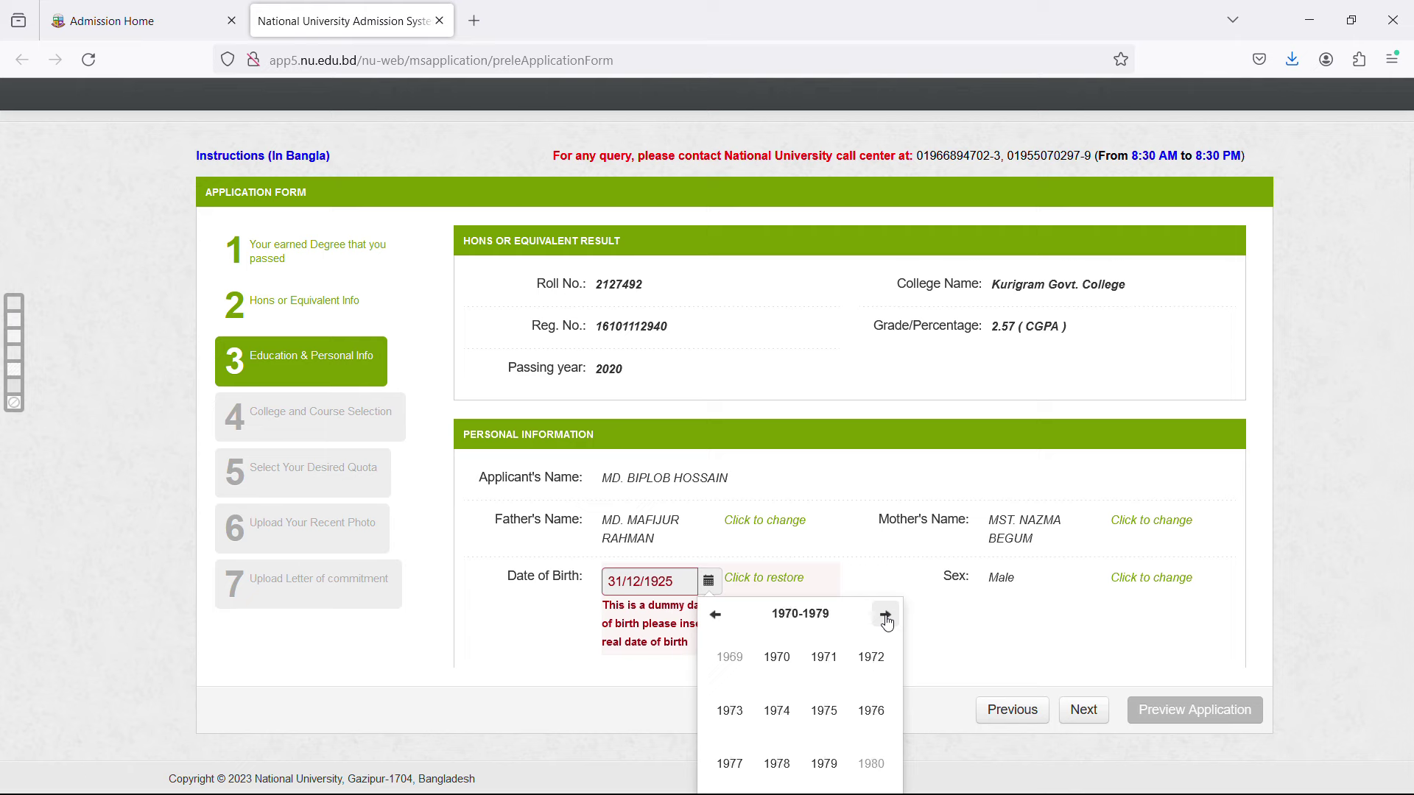
click(887, 622)
click(886, 621)
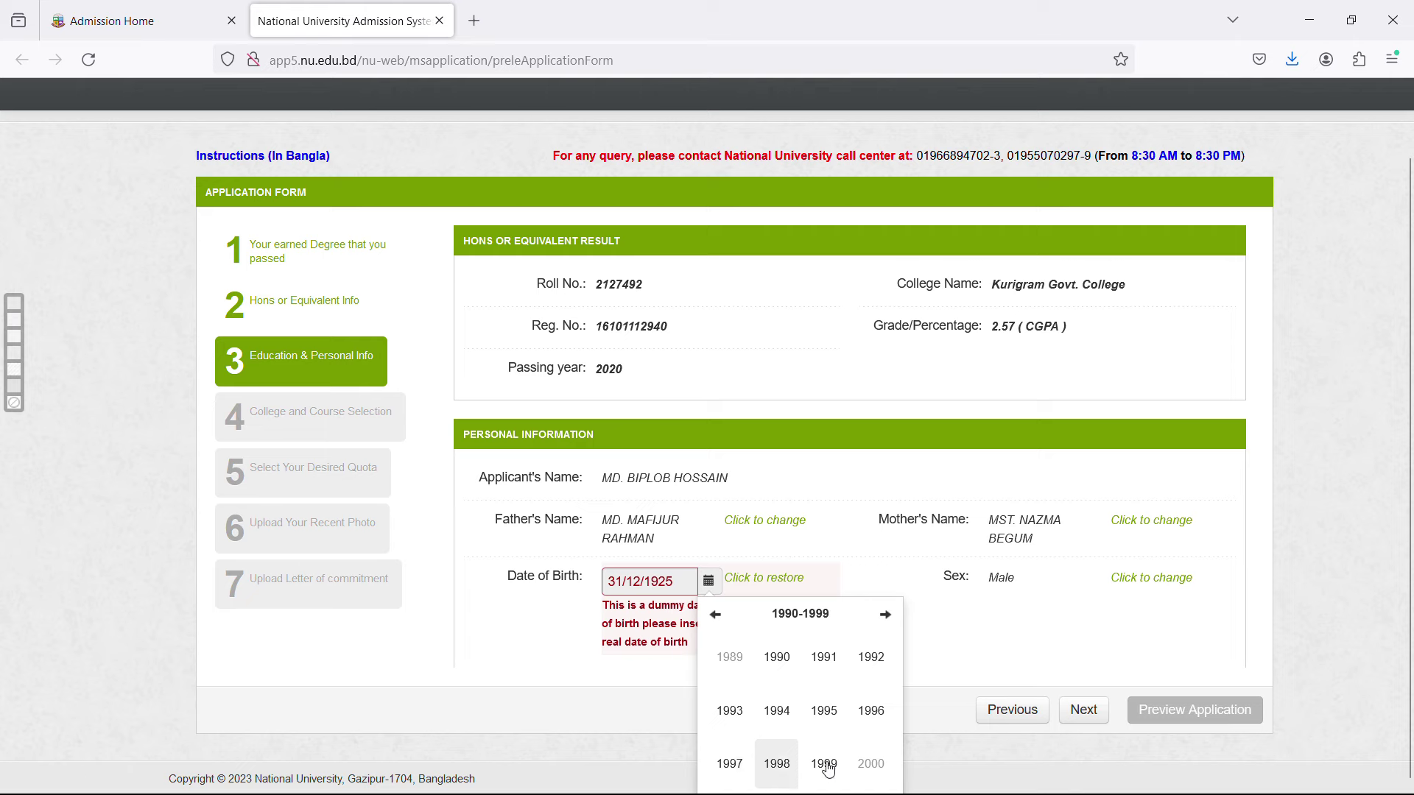
click(881, 719)
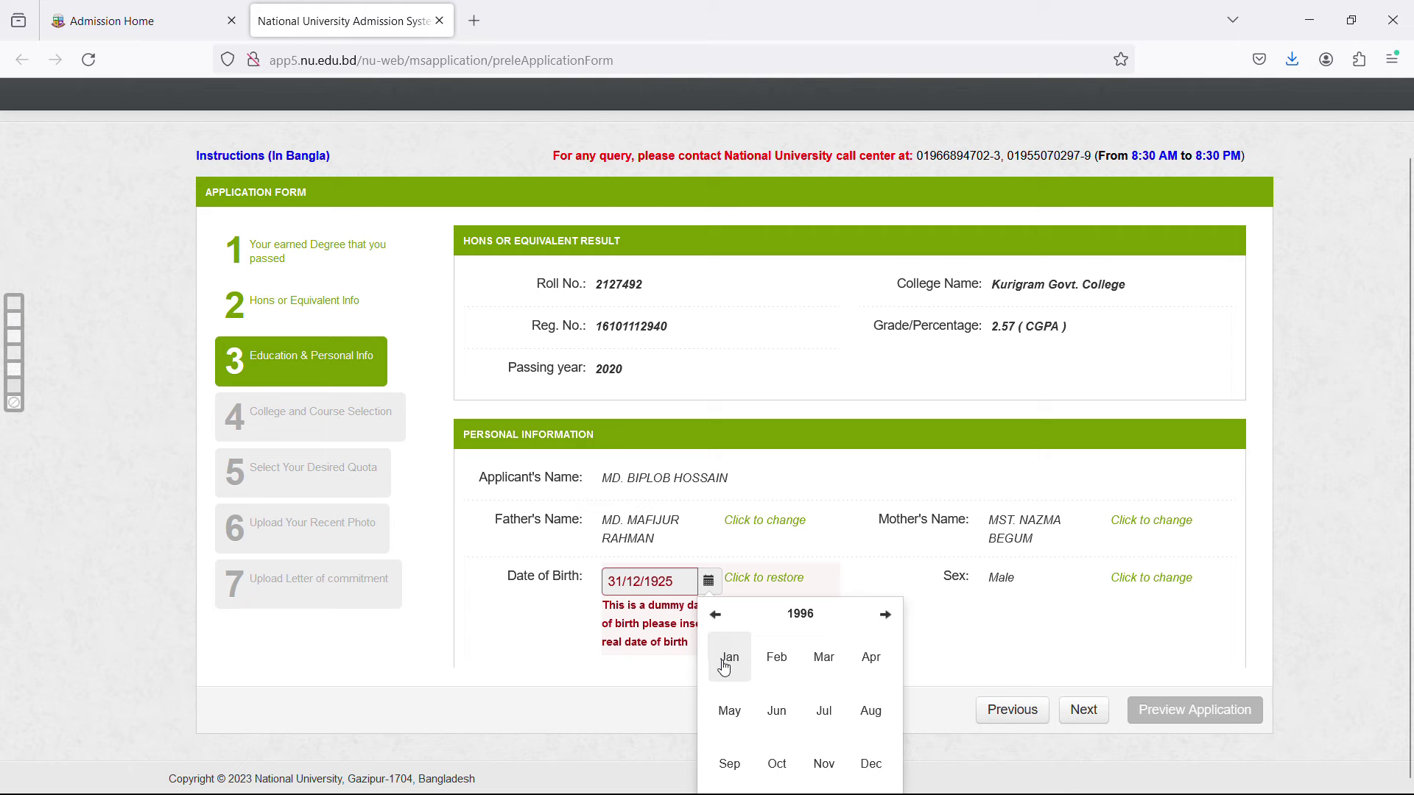
click(825, 659)
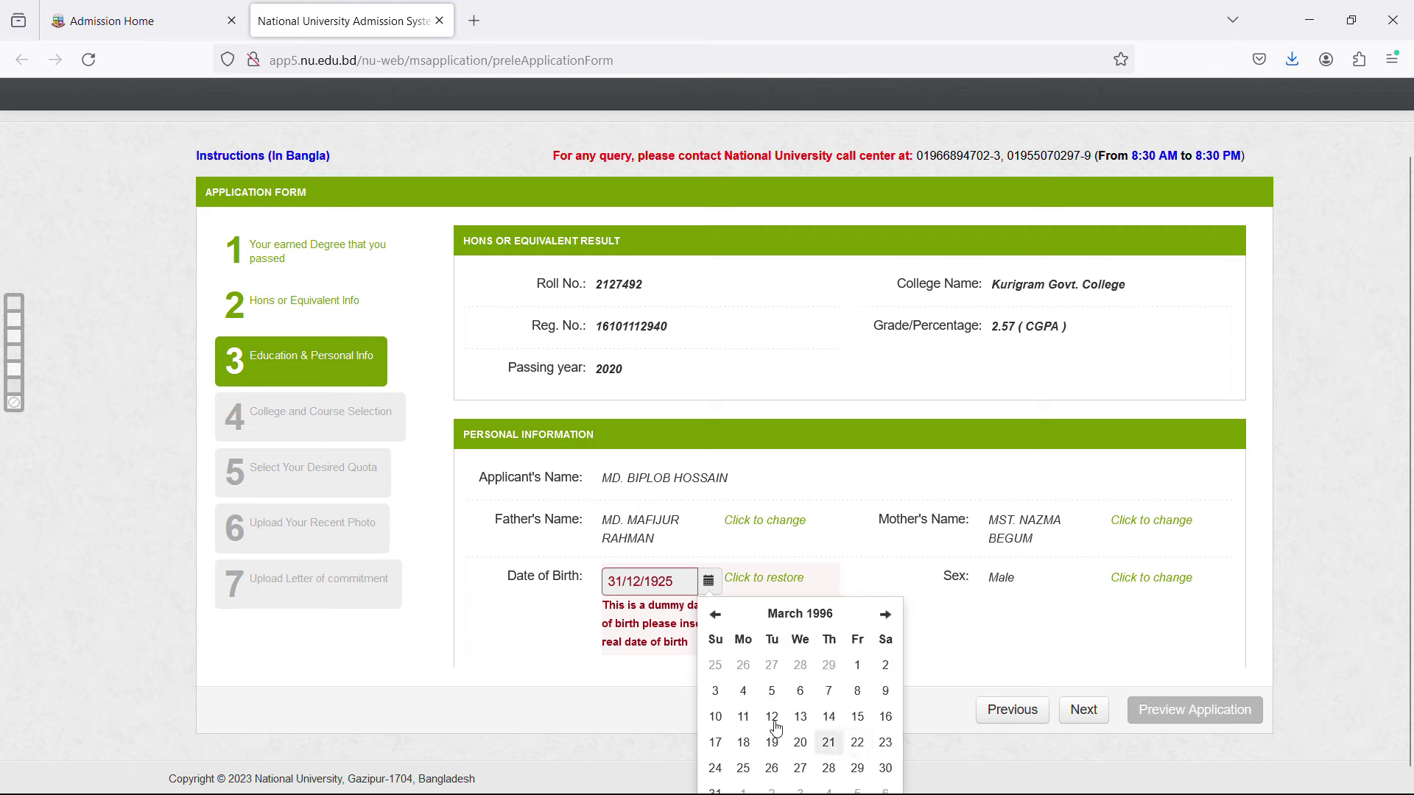
click(801, 721)
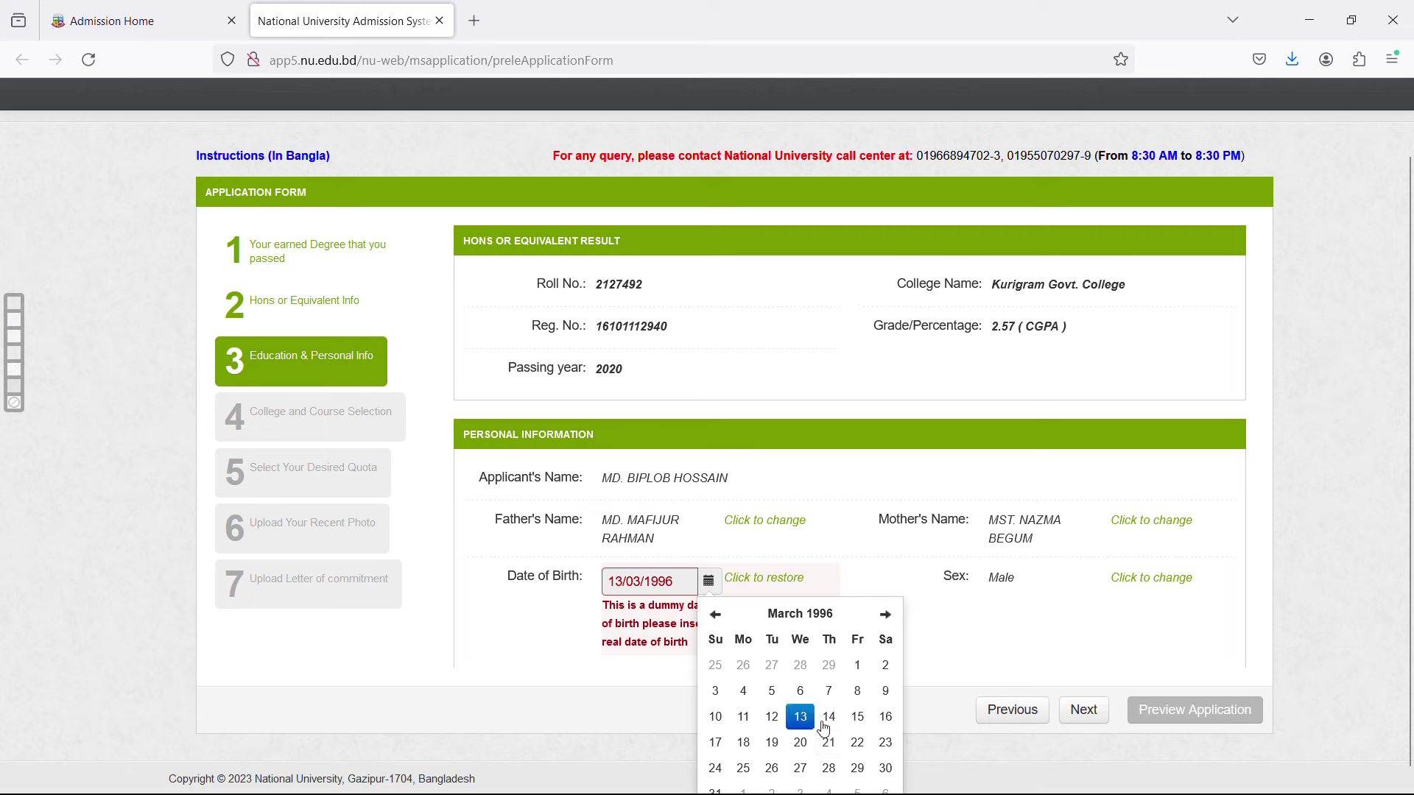
click(957, 671)
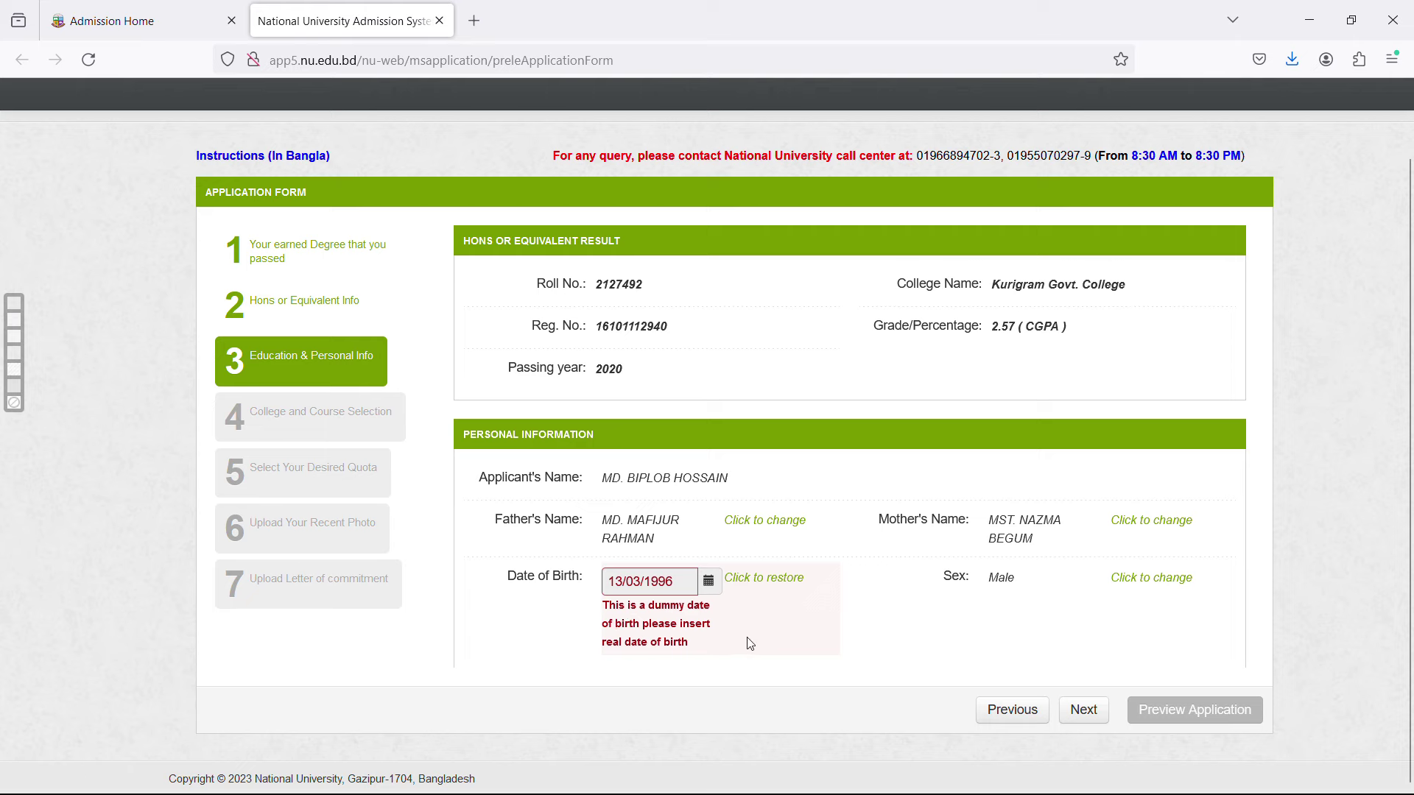
On the college step, choose division RANGPUR, district KURIGRAM and Kurigram Govt. College.
click(1081, 712)
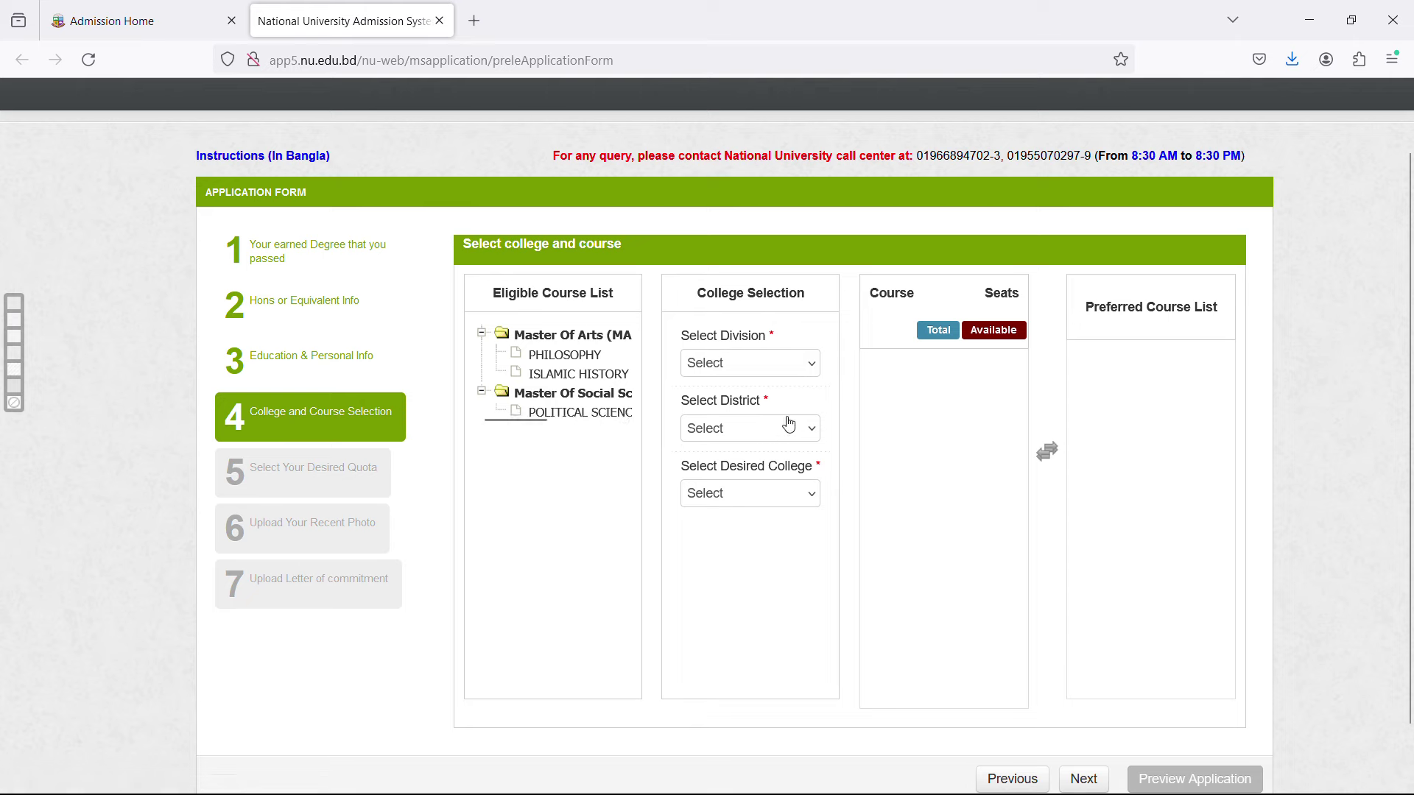
click(802, 368)
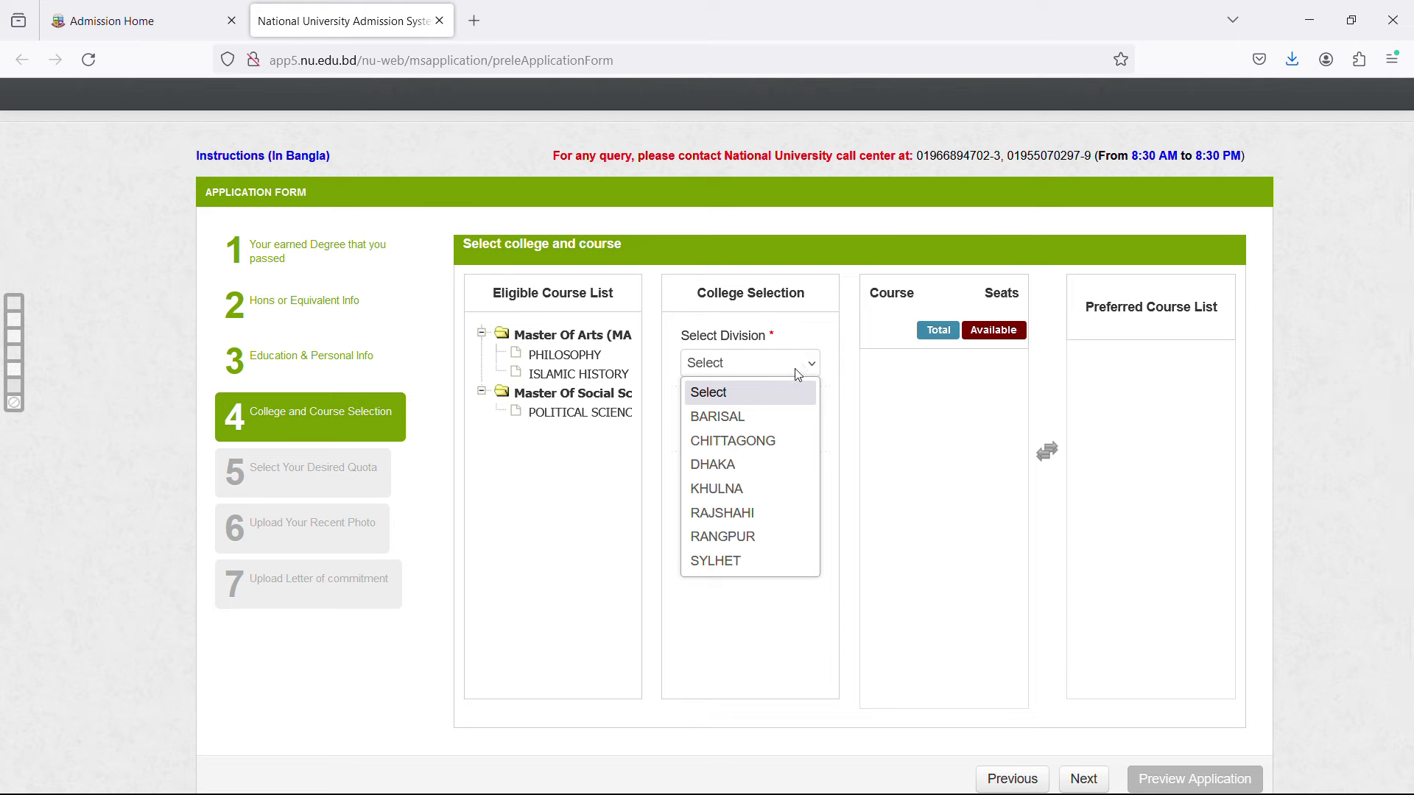
click(754, 544)
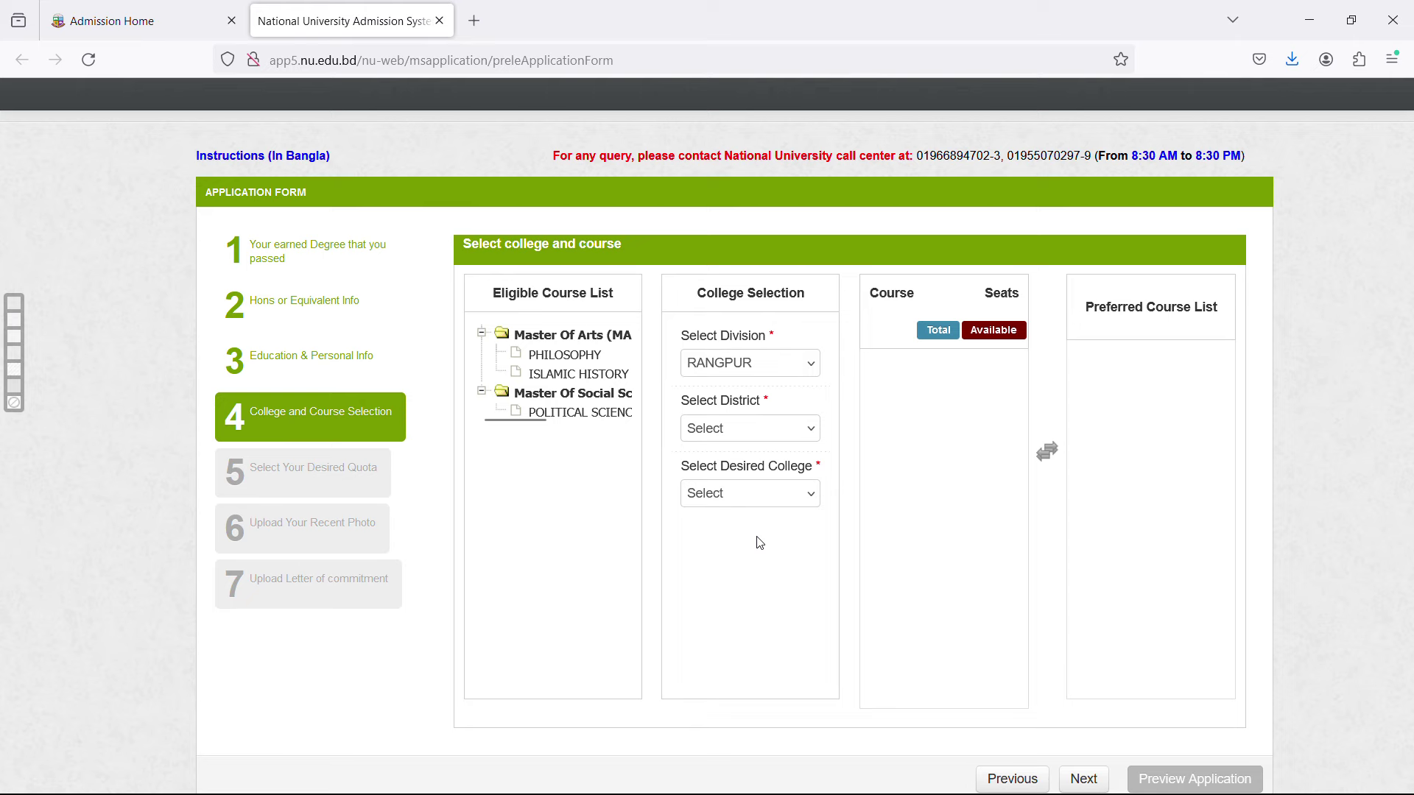
click(803, 438)
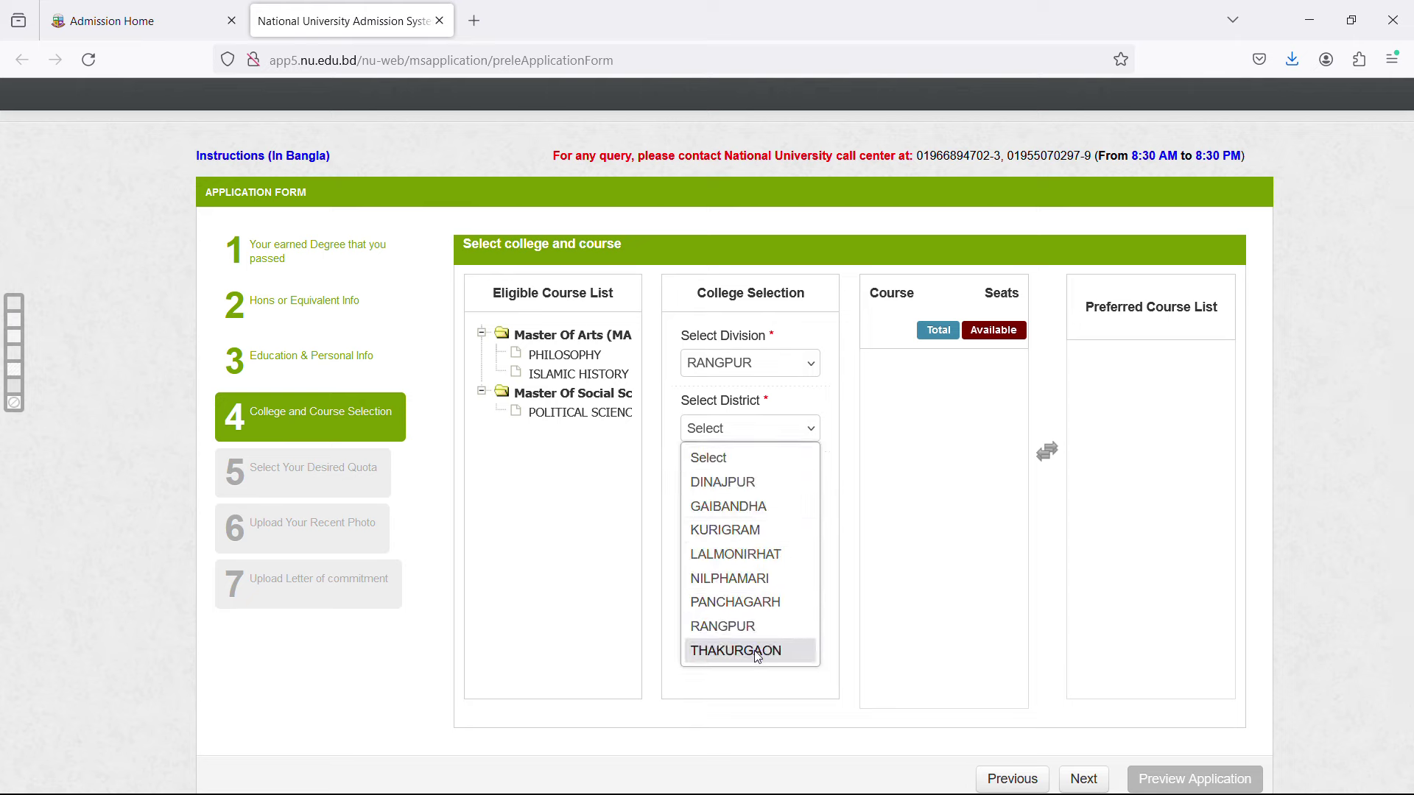
click(759, 537)
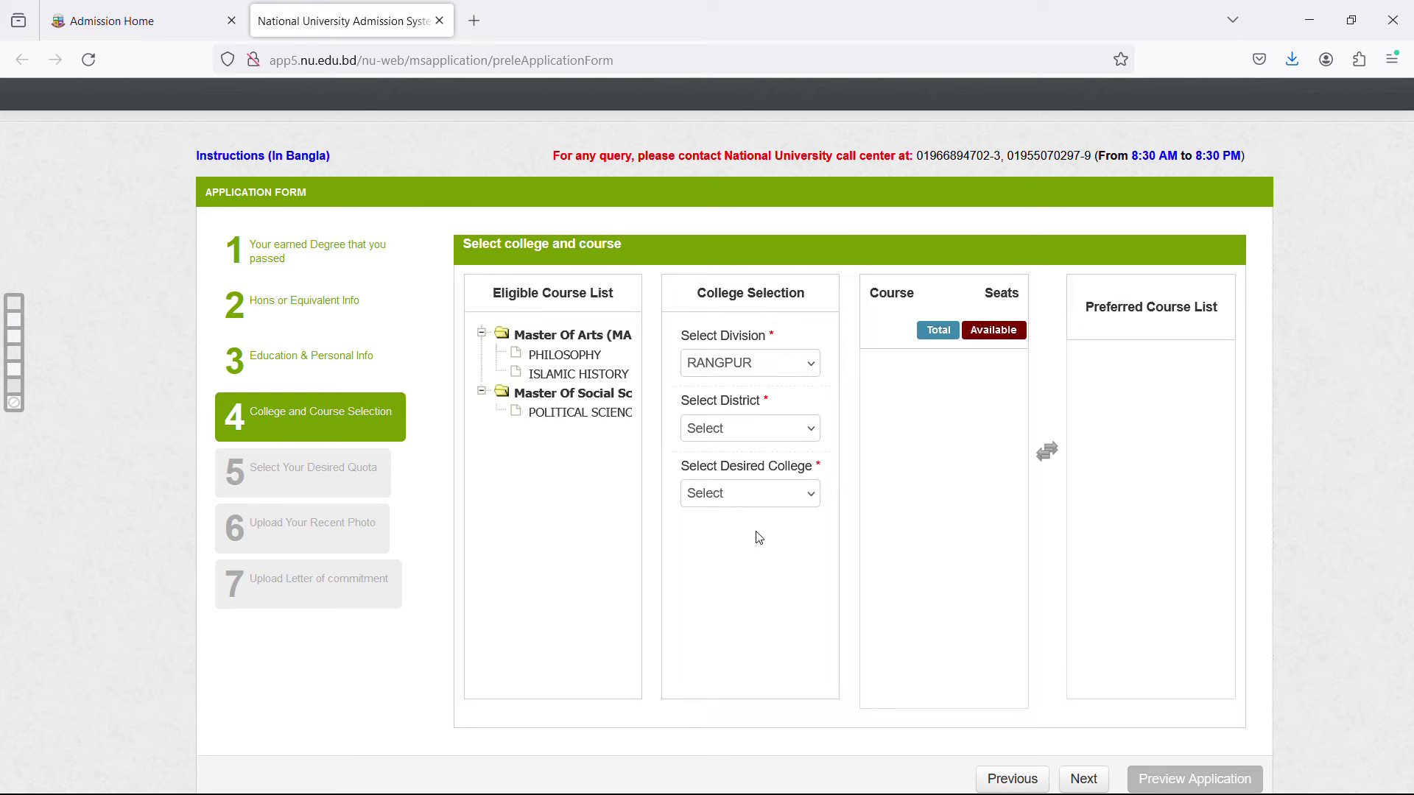
click(806, 498)
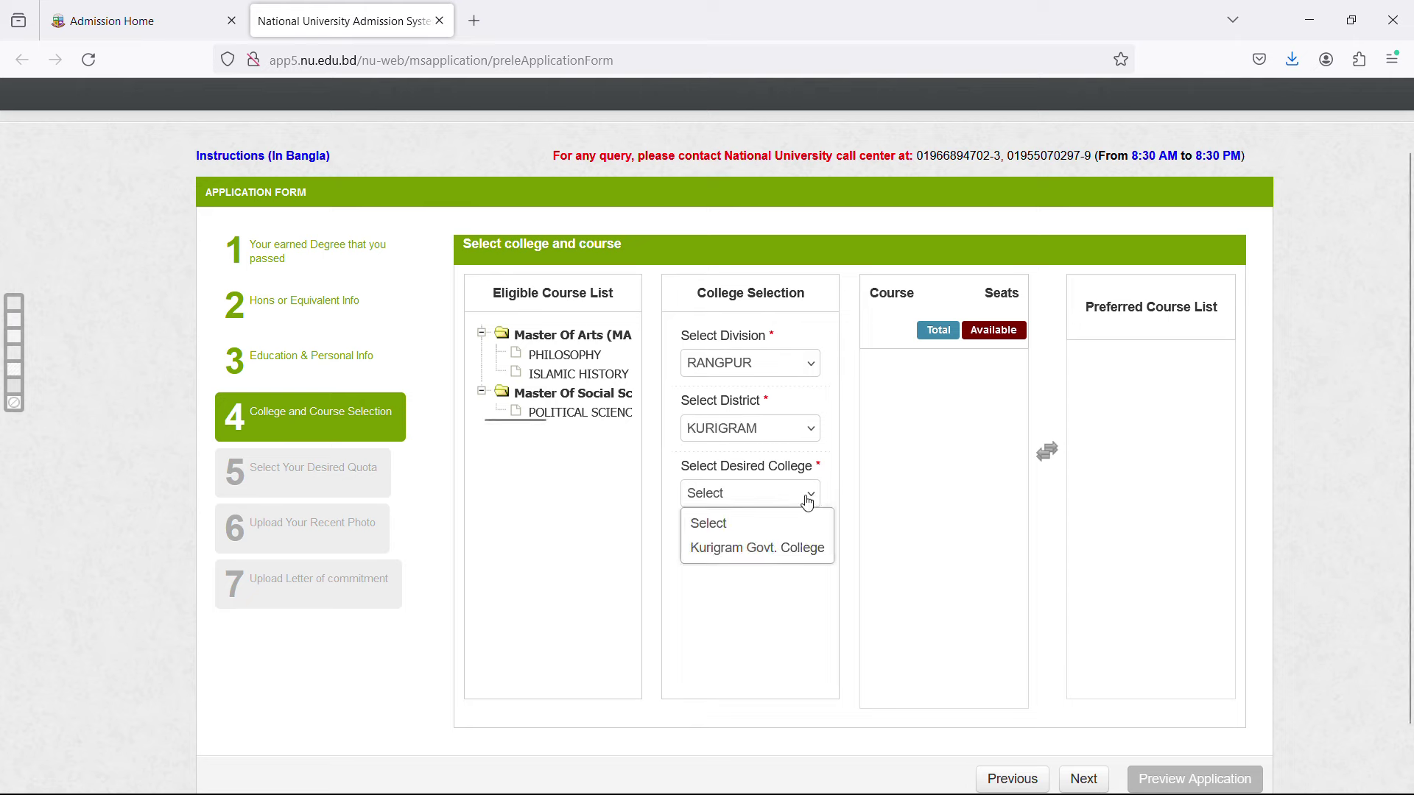
click(788, 549)
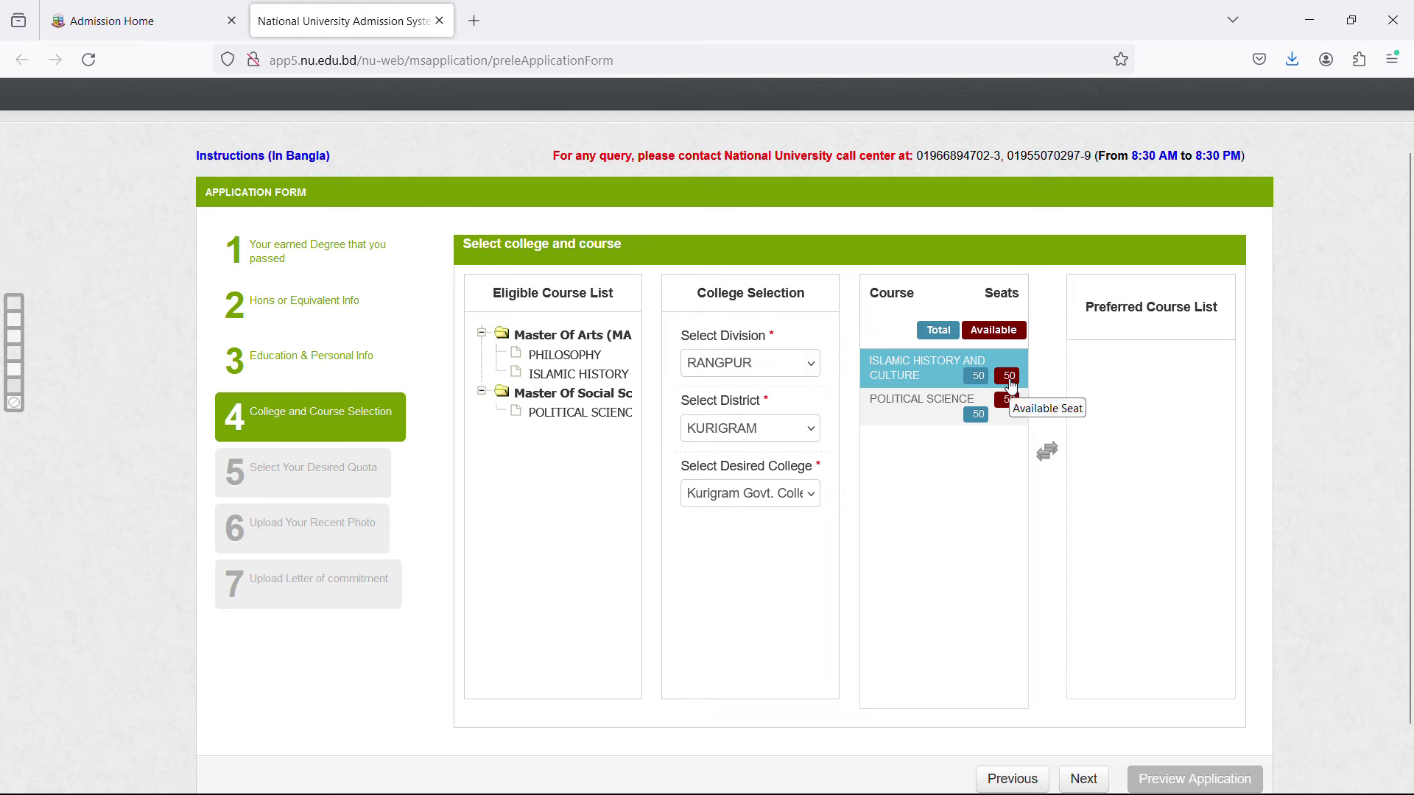
Select courses in the course list, settling on Political Science.
click(1003, 414)
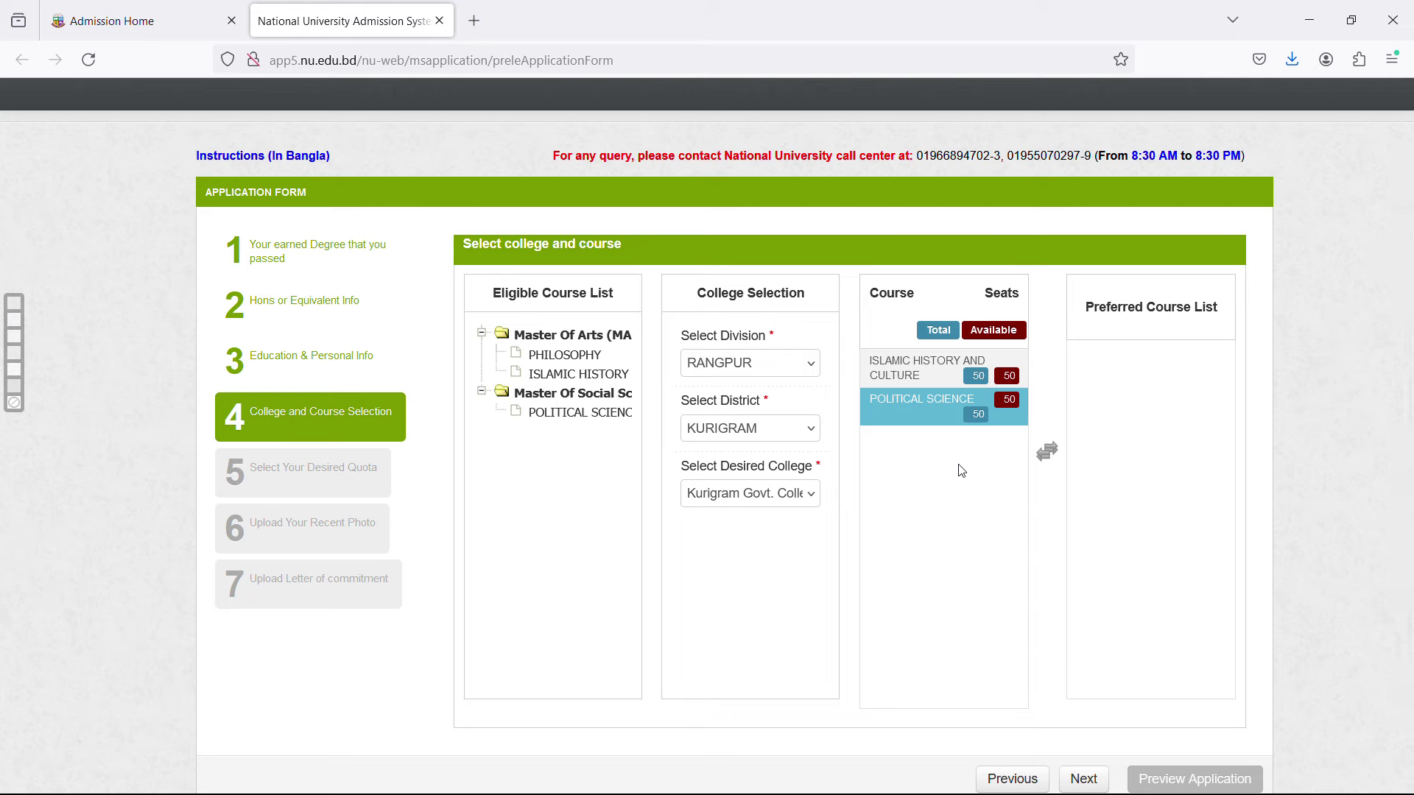
click(938, 368)
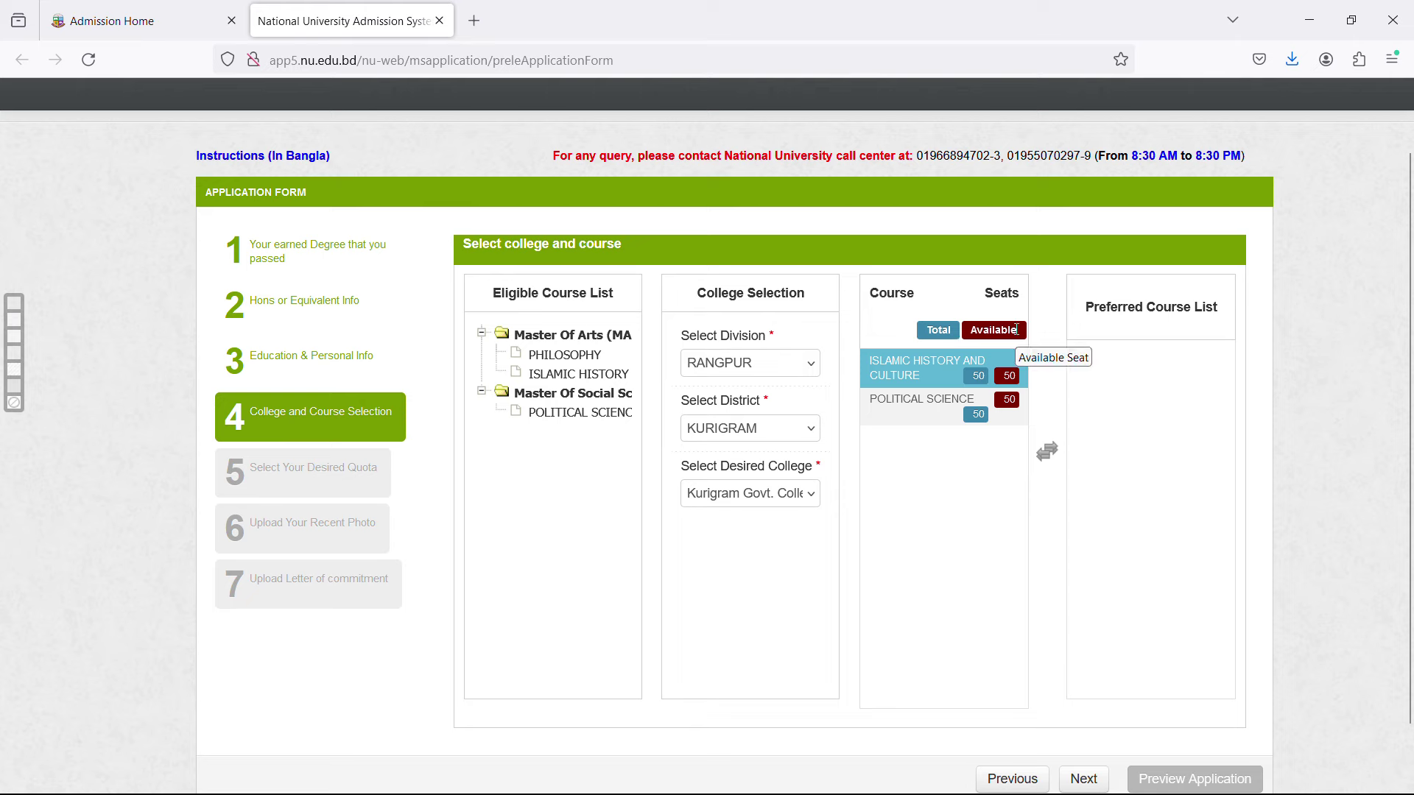
click(1022, 406)
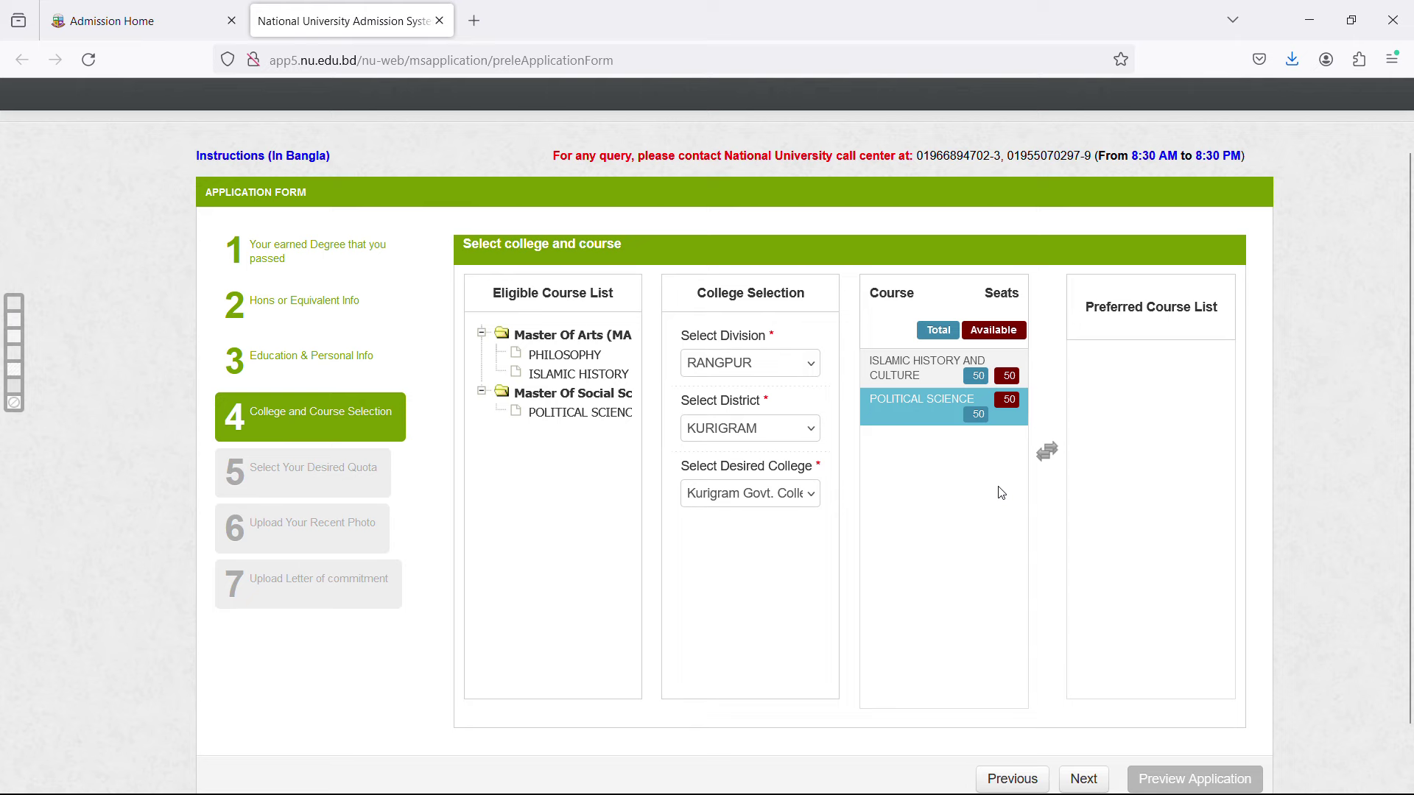
click(966, 471)
Add Political Science, then Islamic History and Culture, into the preferred course list.
double_click(921, 418)
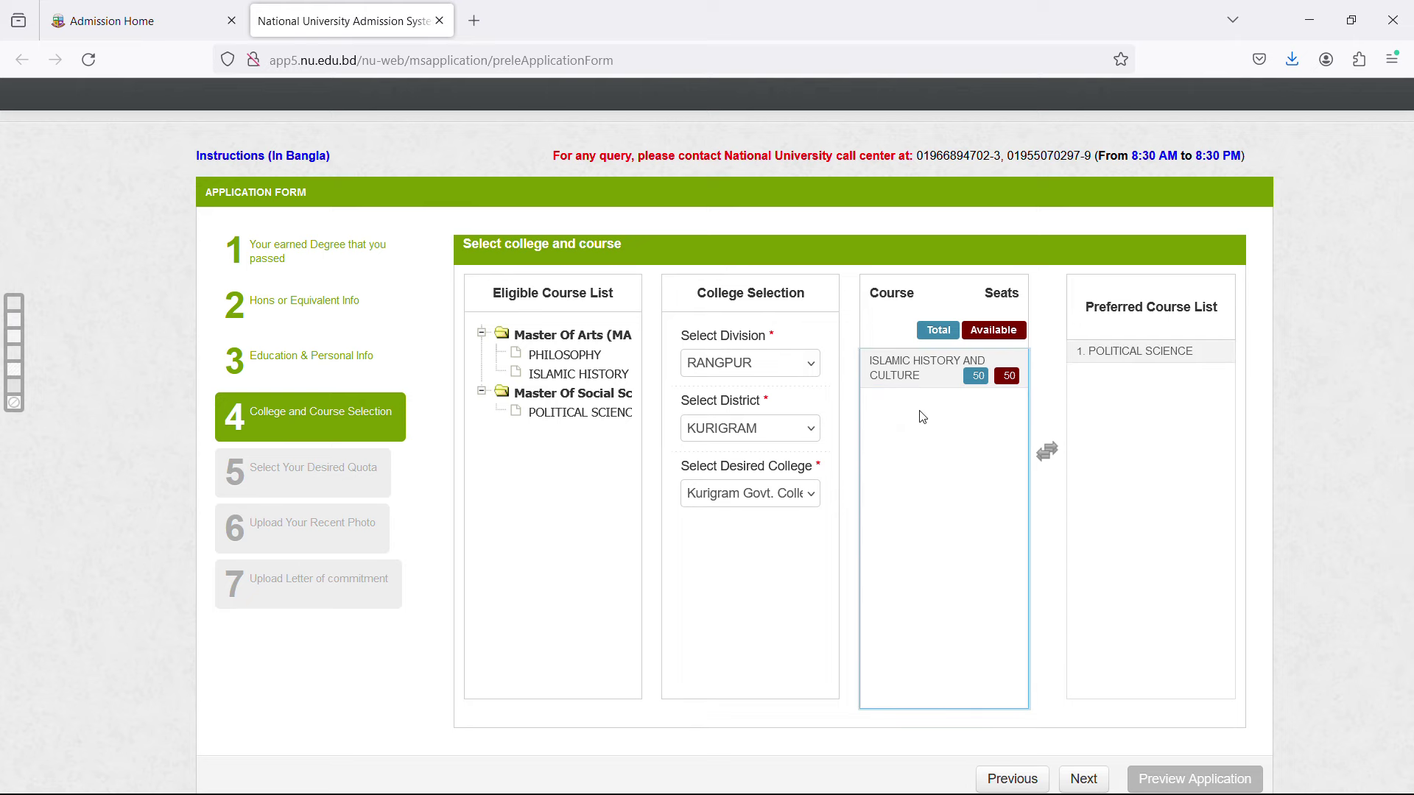
click(1108, 352)
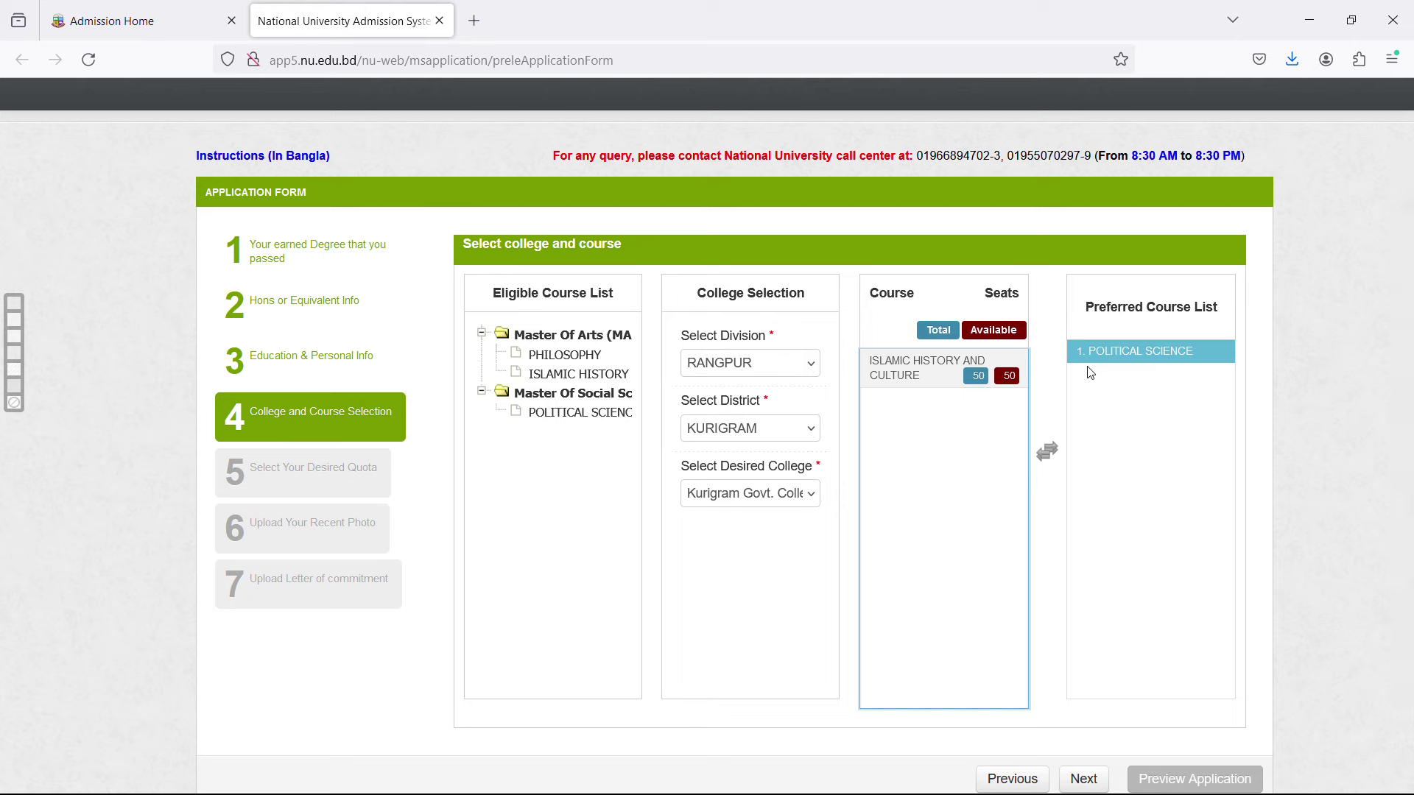
click(925, 384)
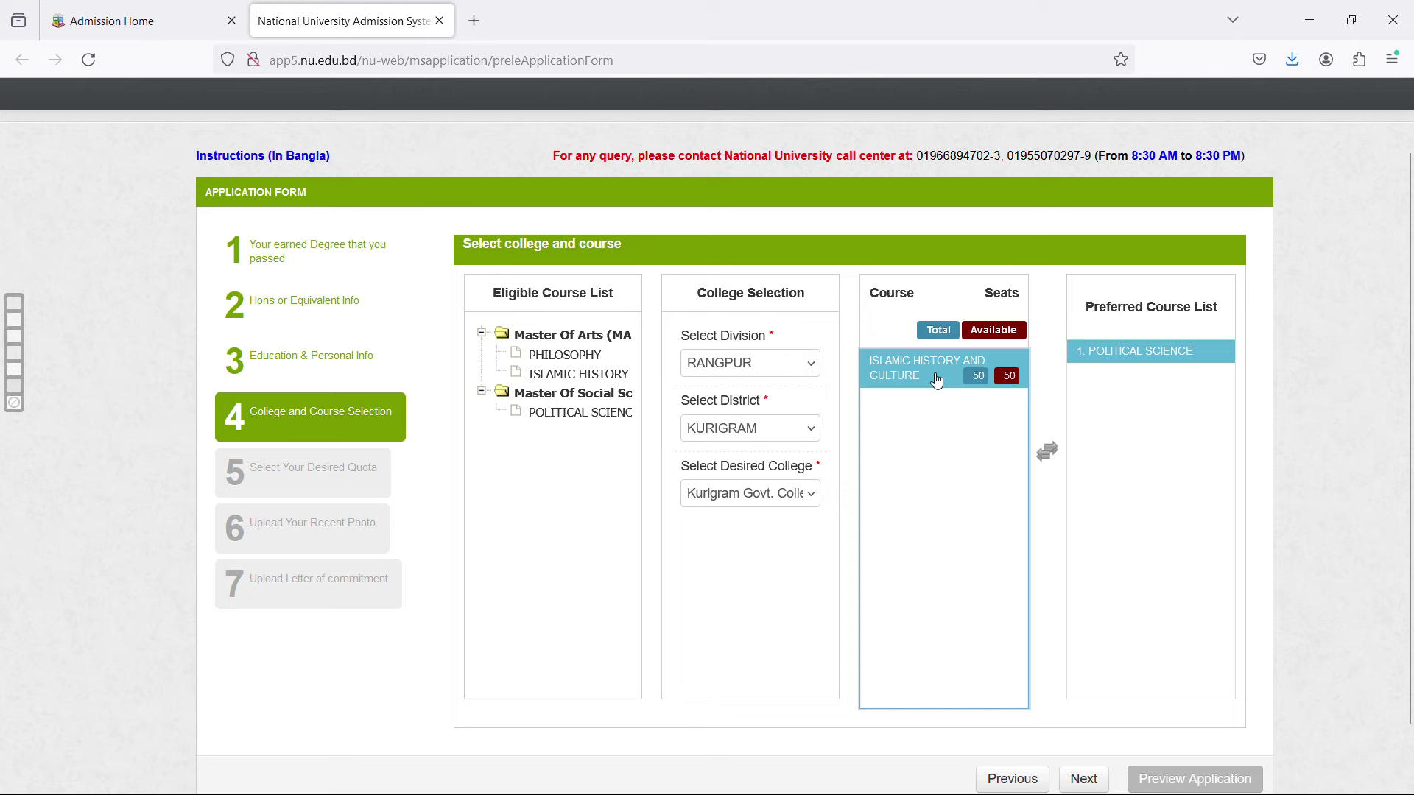
double_click(937, 381)
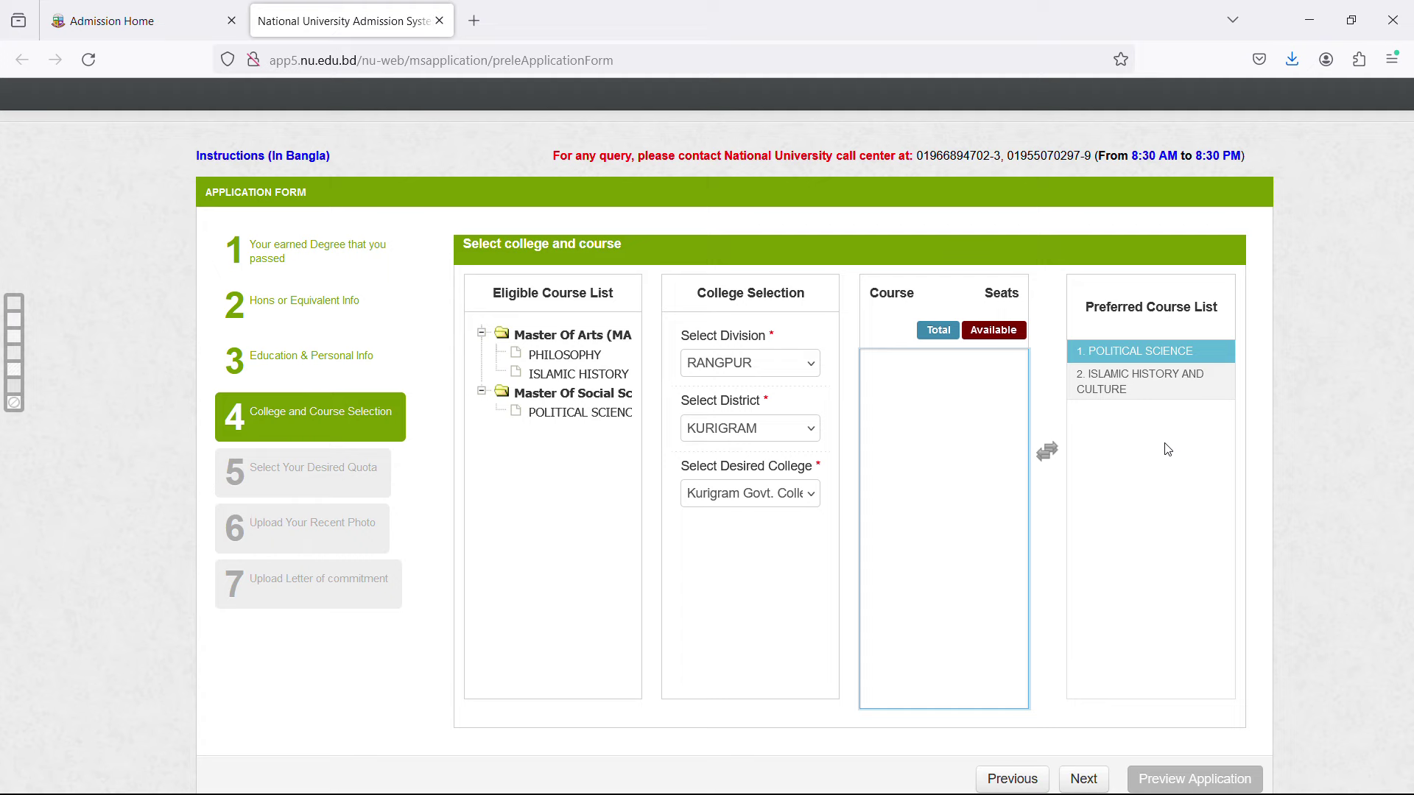
scroll(1161, 451, down, 1)
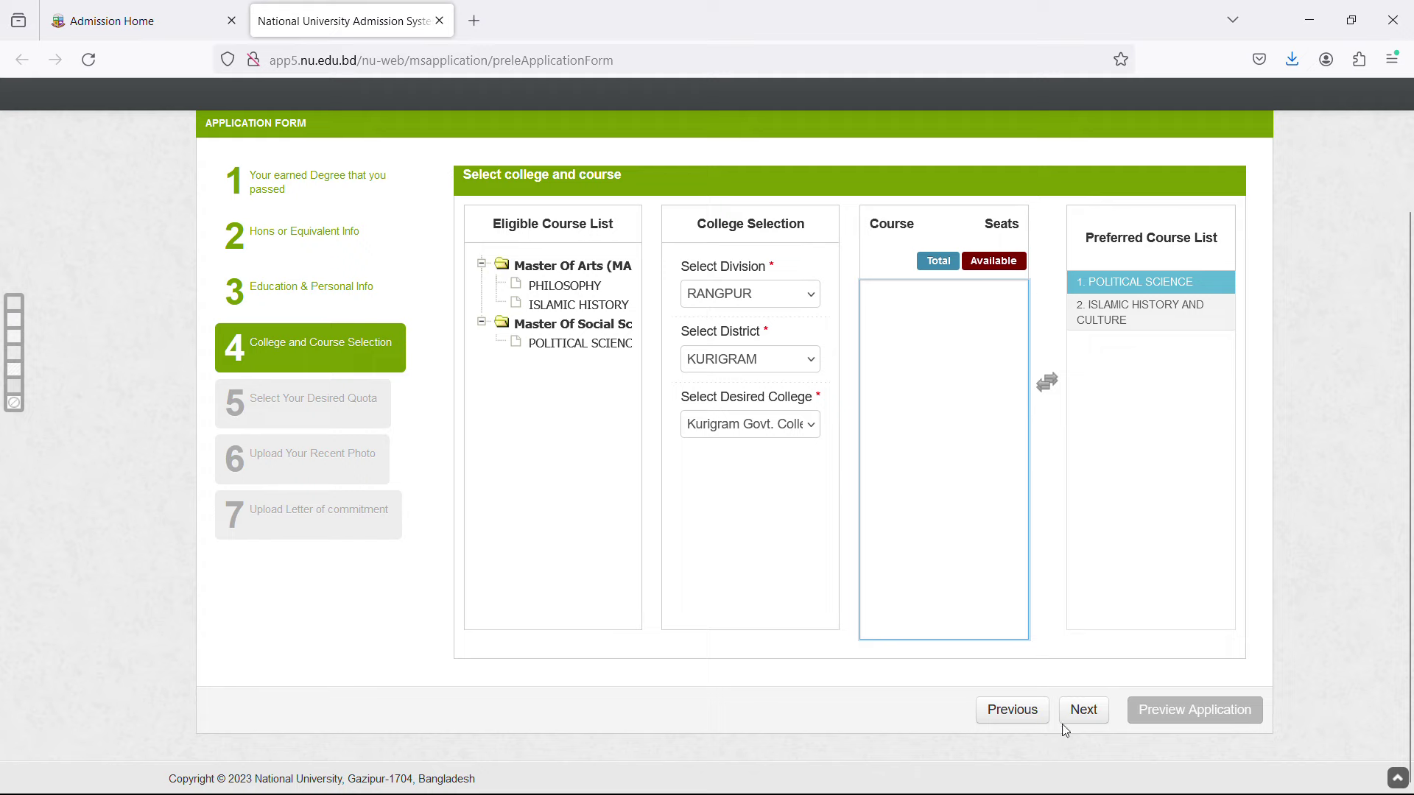
Answer No to the quota question, leaving Freedom Fighter unticked, and continue to the photo step.
click(1083, 710)
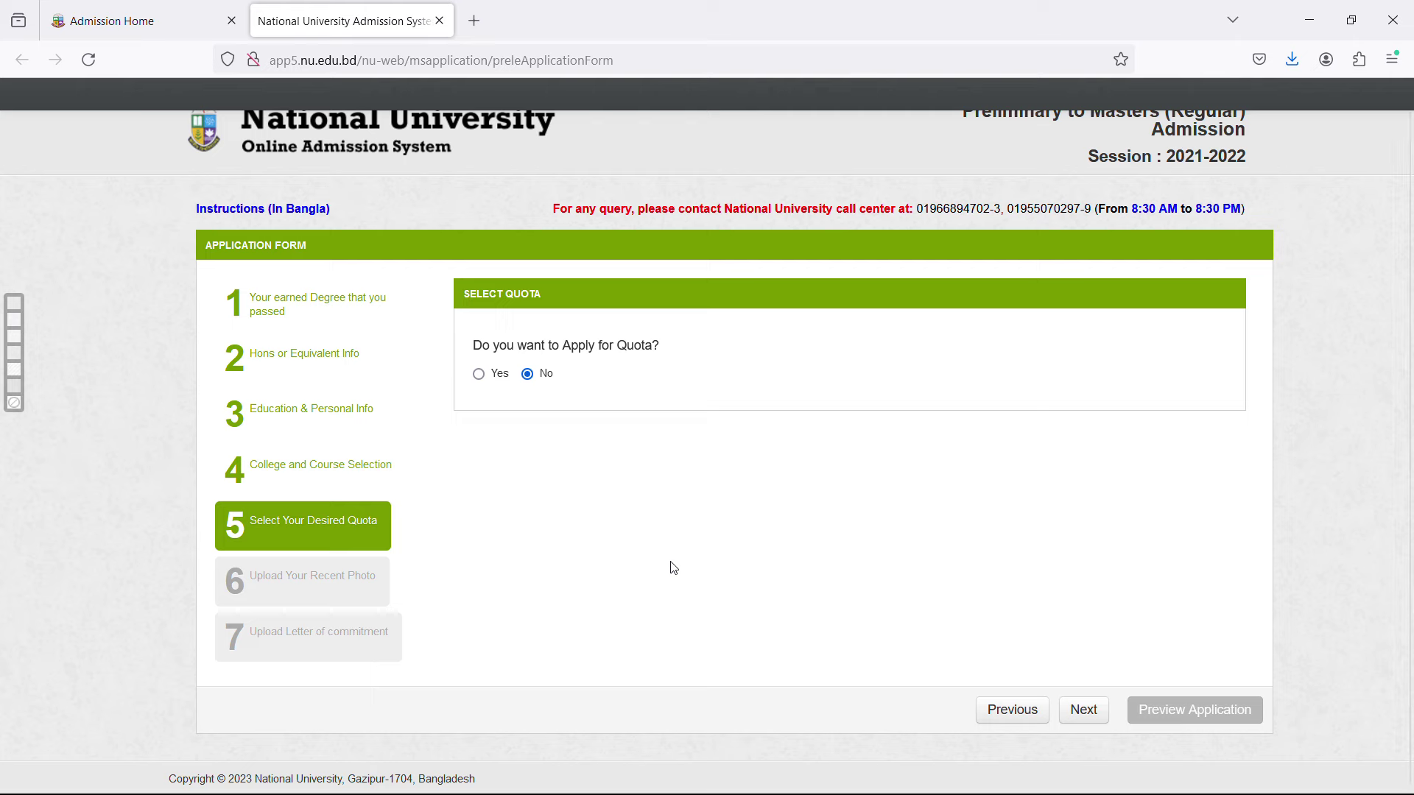
click(499, 379)
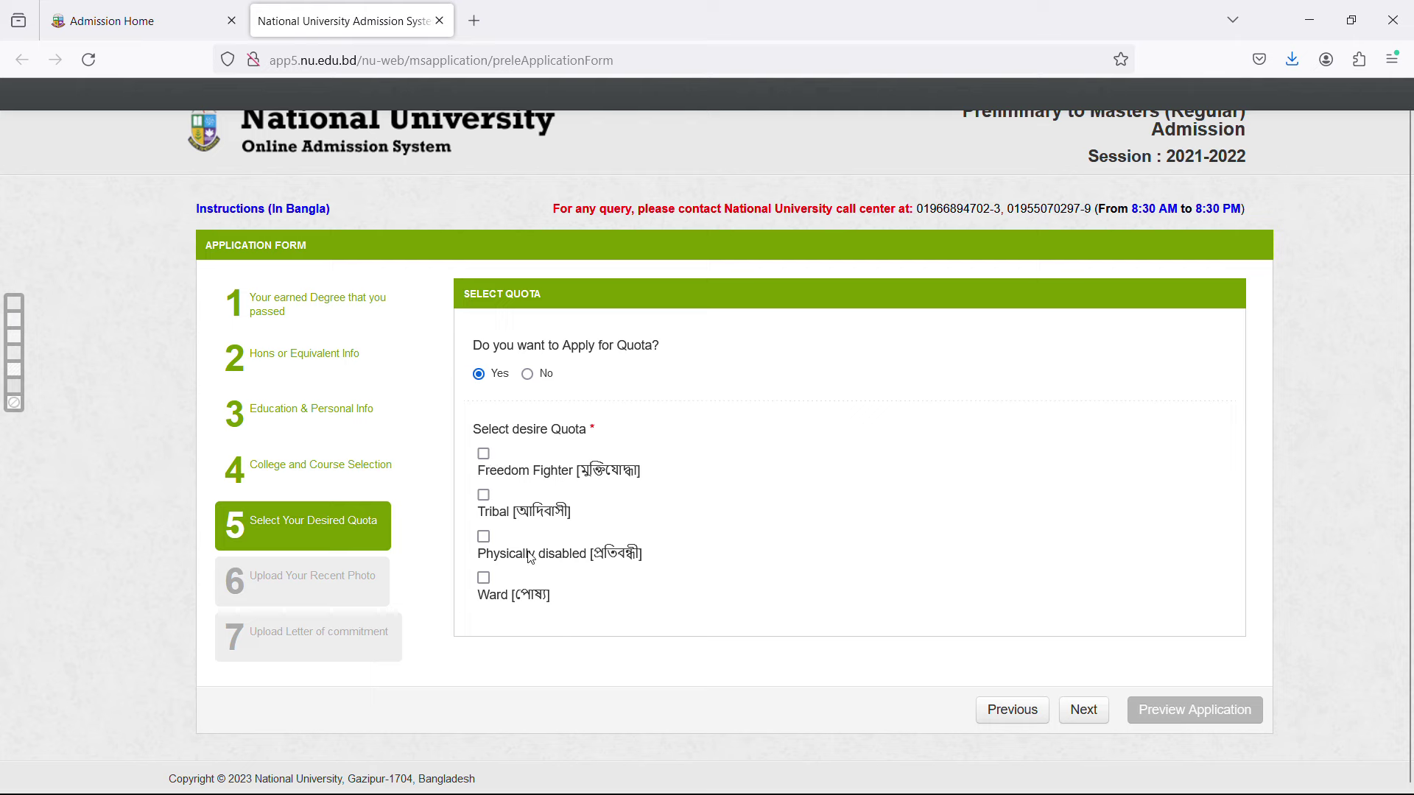
click(484, 455)
click(484, 455)
click(546, 375)
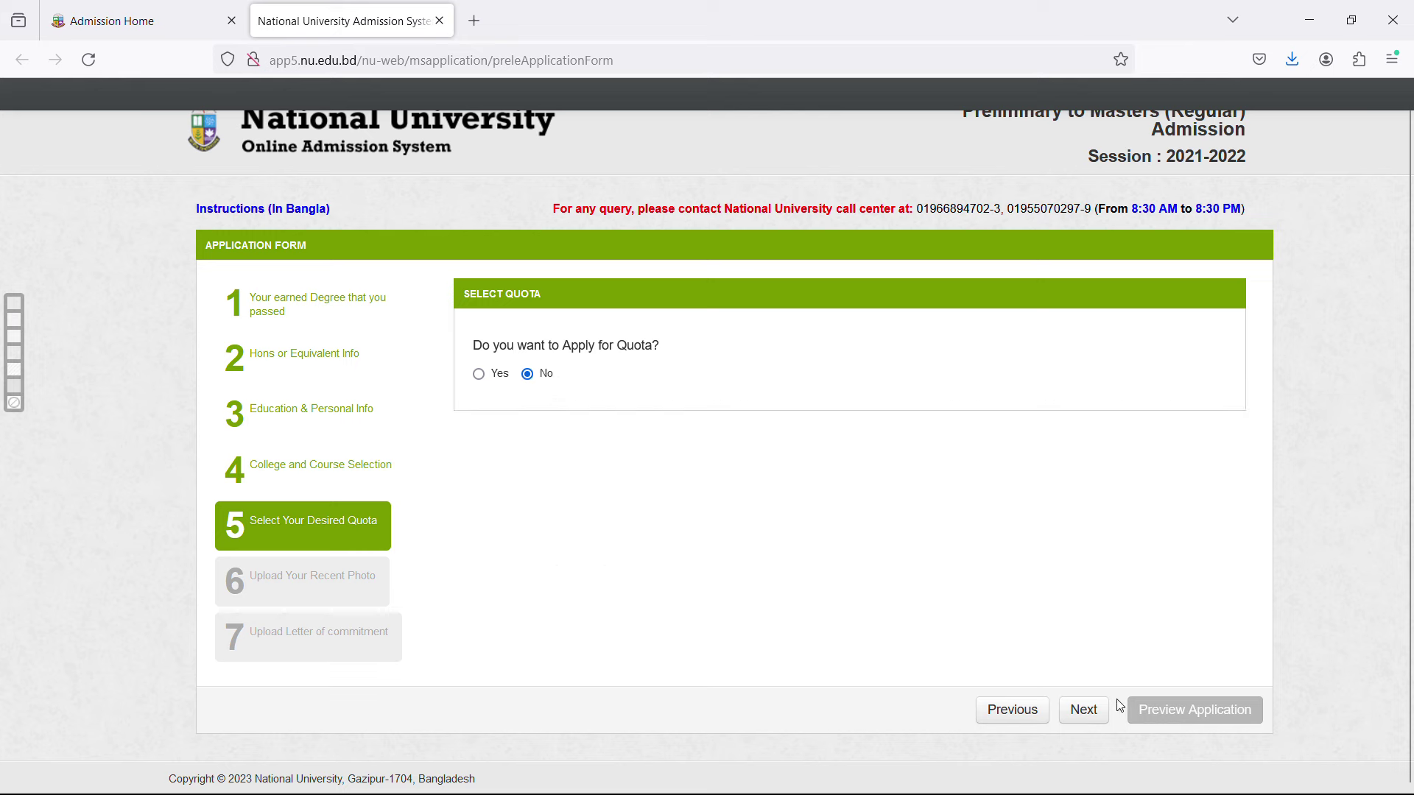
click(1086, 716)
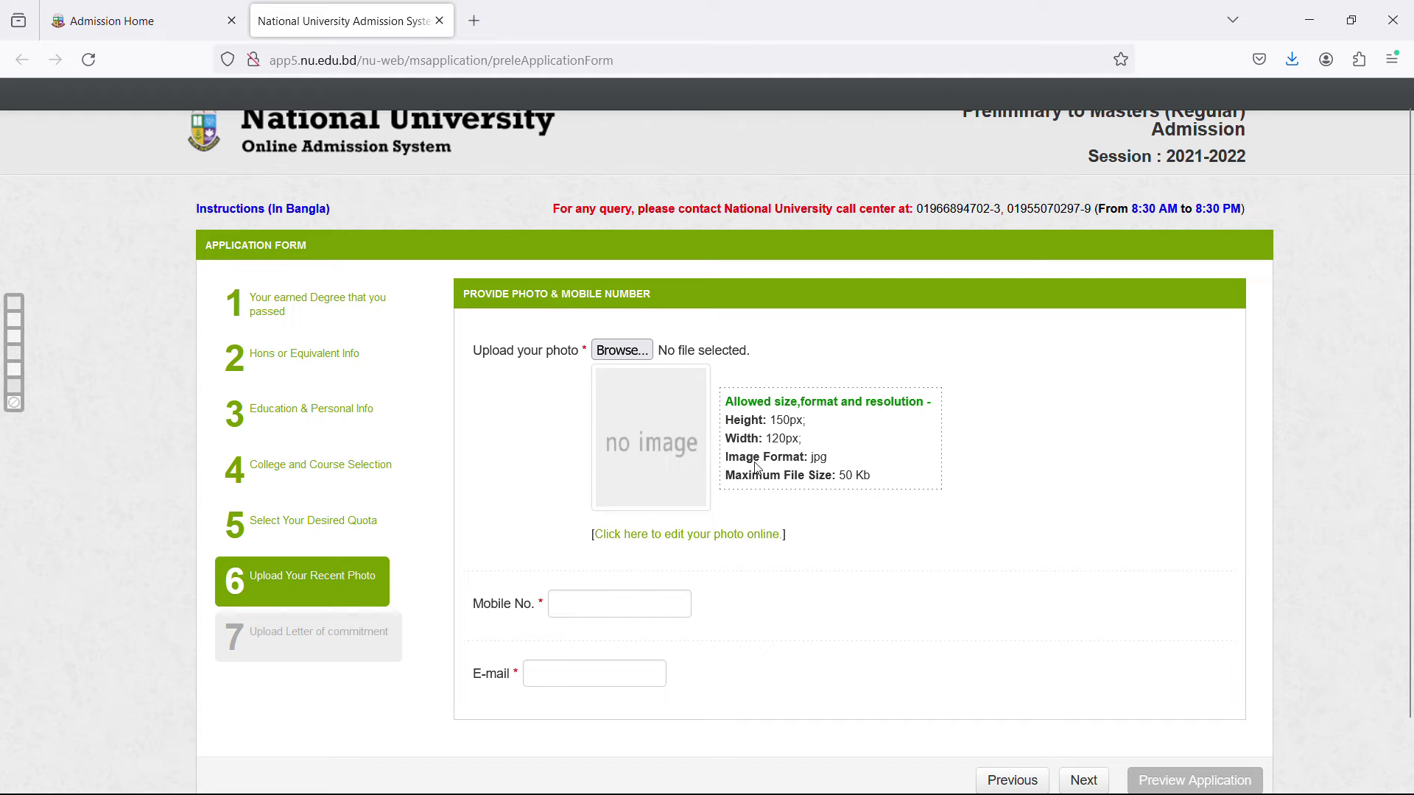
Open the file chooser and select the resized passport photo file.
click(638, 352)
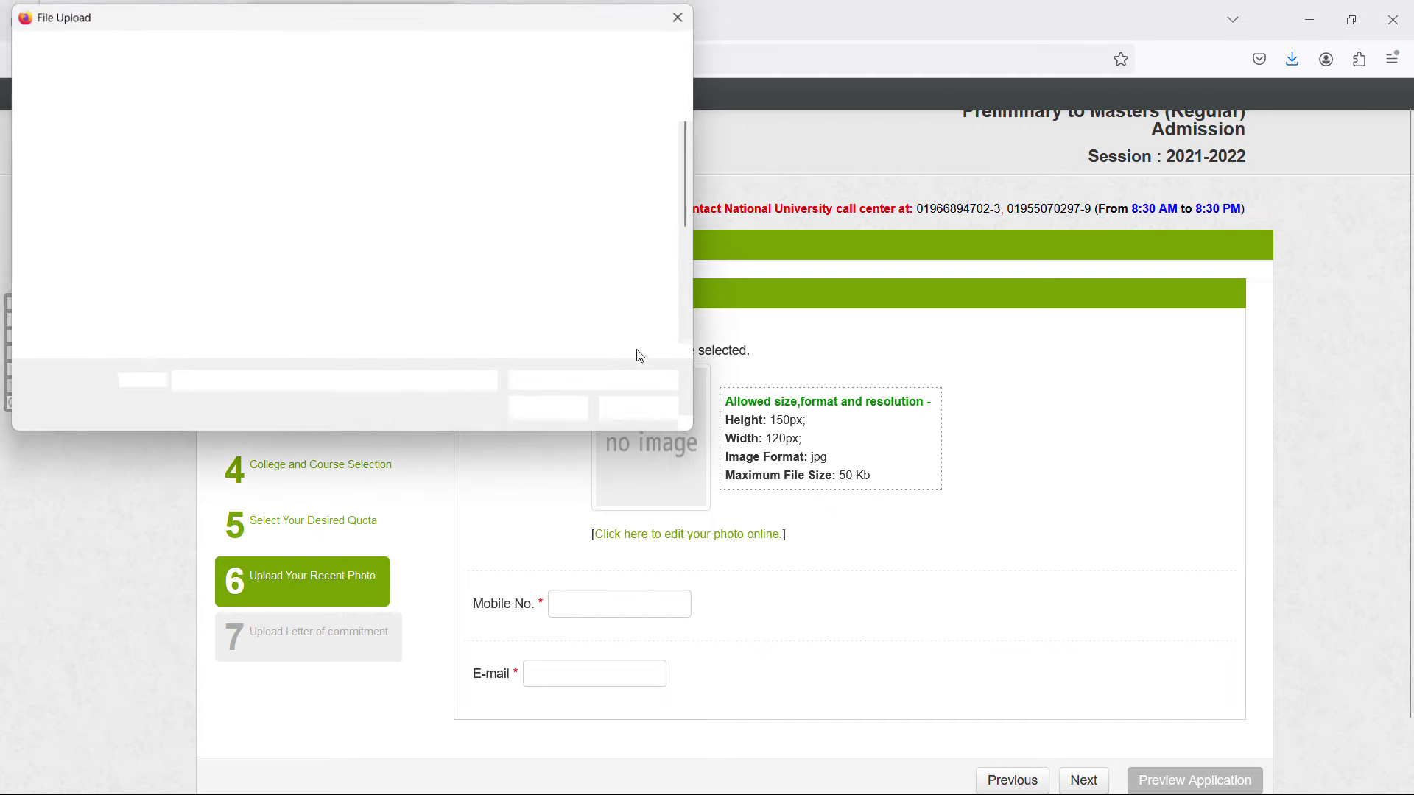
scroll(633, 289, down, 5)
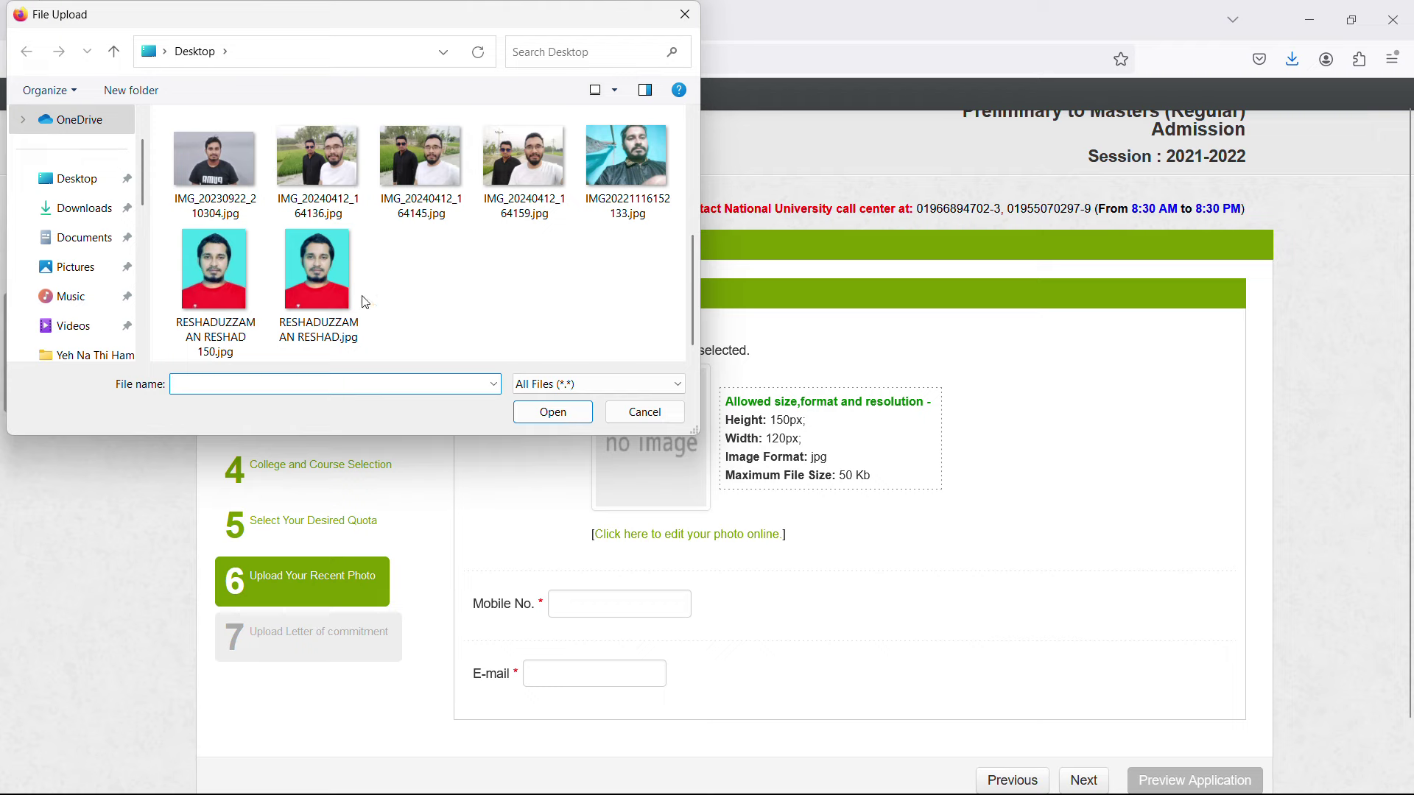
mouse_move(237, 300)
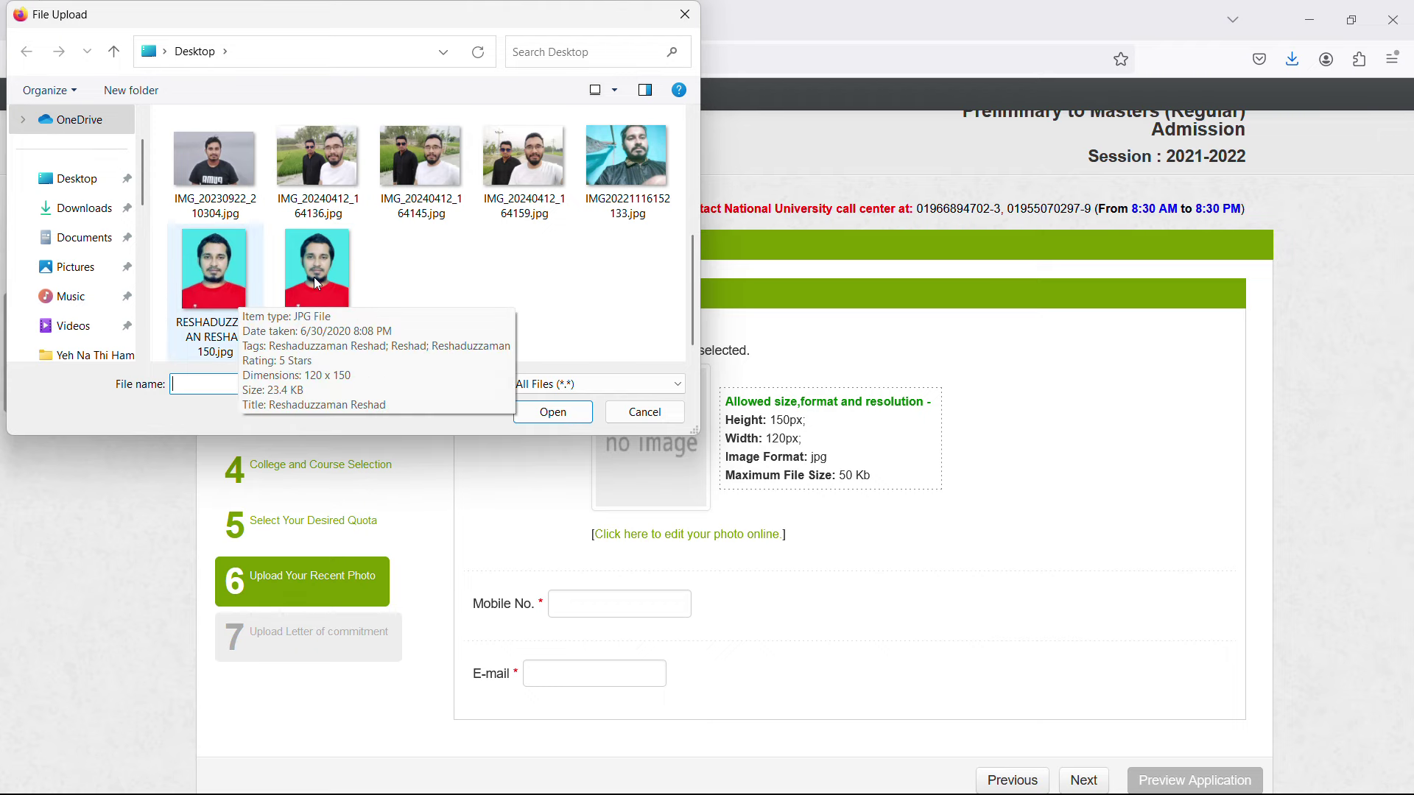
drag(440, 20, 740, 247)
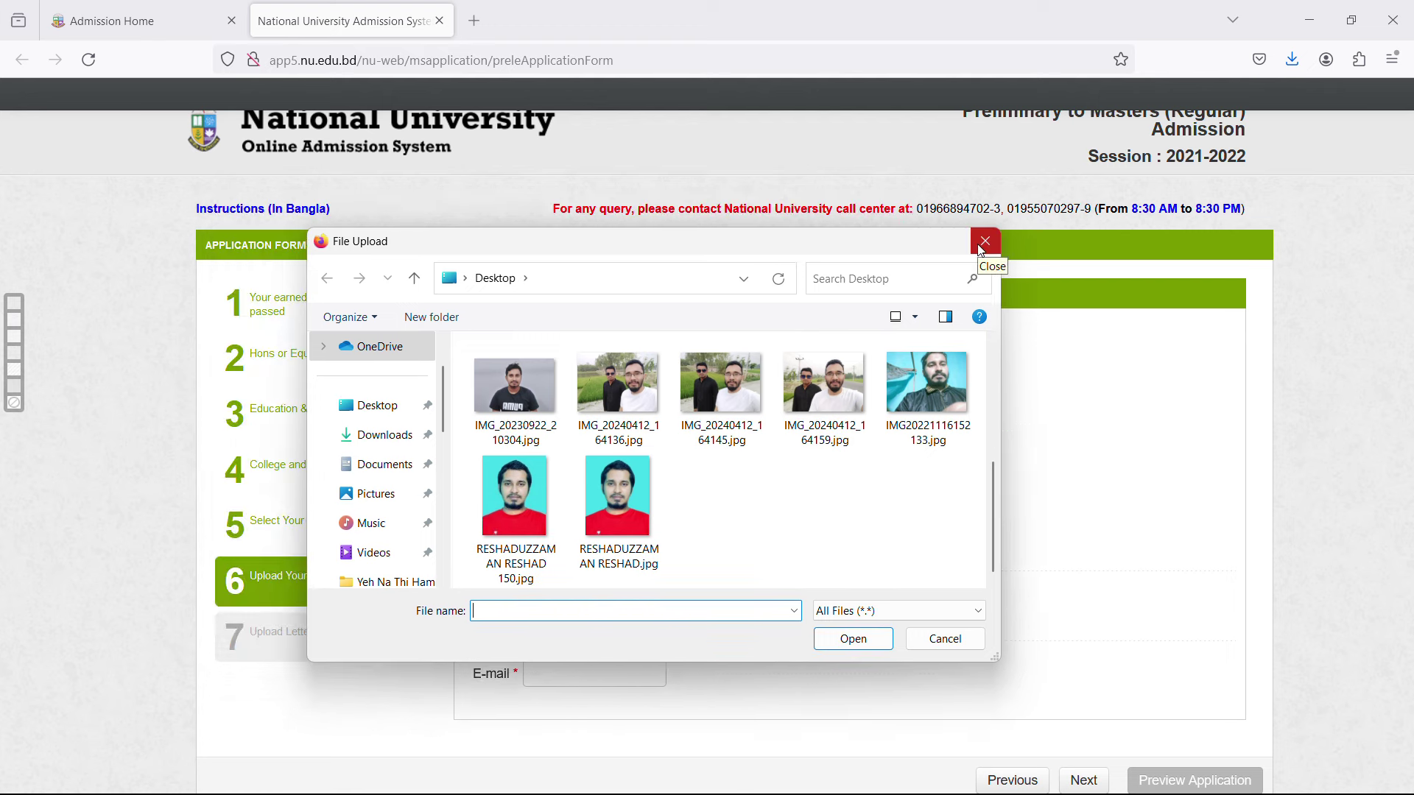
click(524, 510)
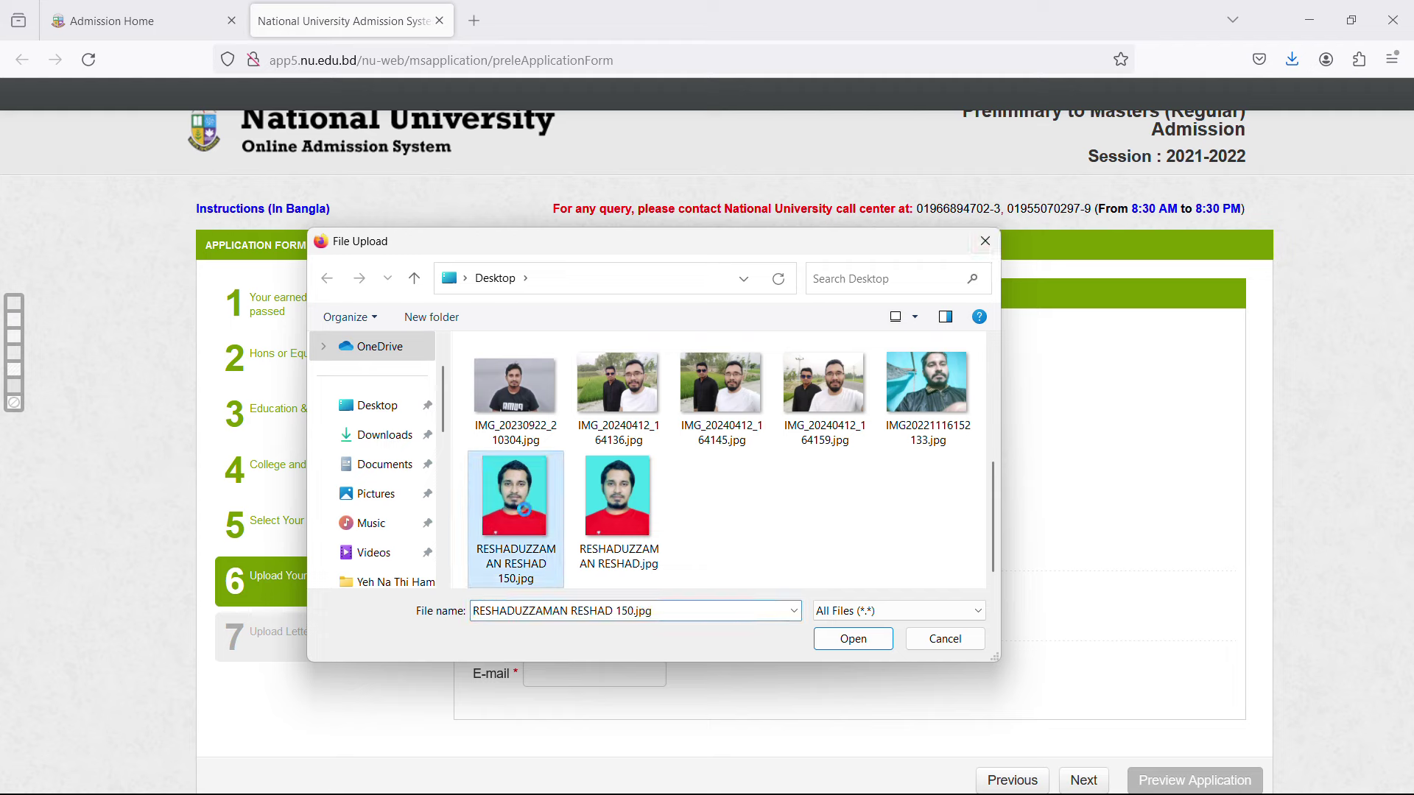
Verify the photo's 120×150 pixel dimensions in Properties, then cancel the file chooser.
right_click(524, 510)
click(611, 764)
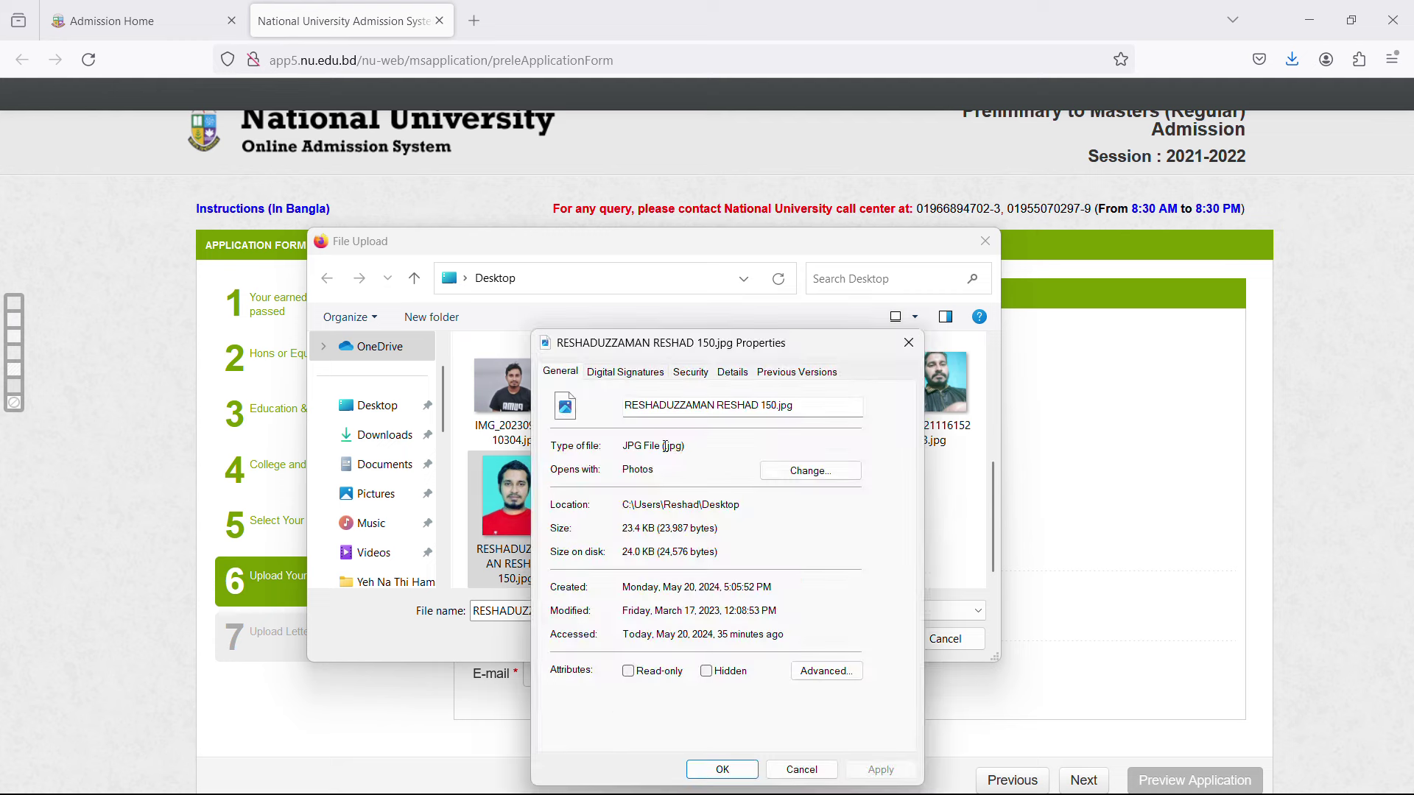
click(731, 377)
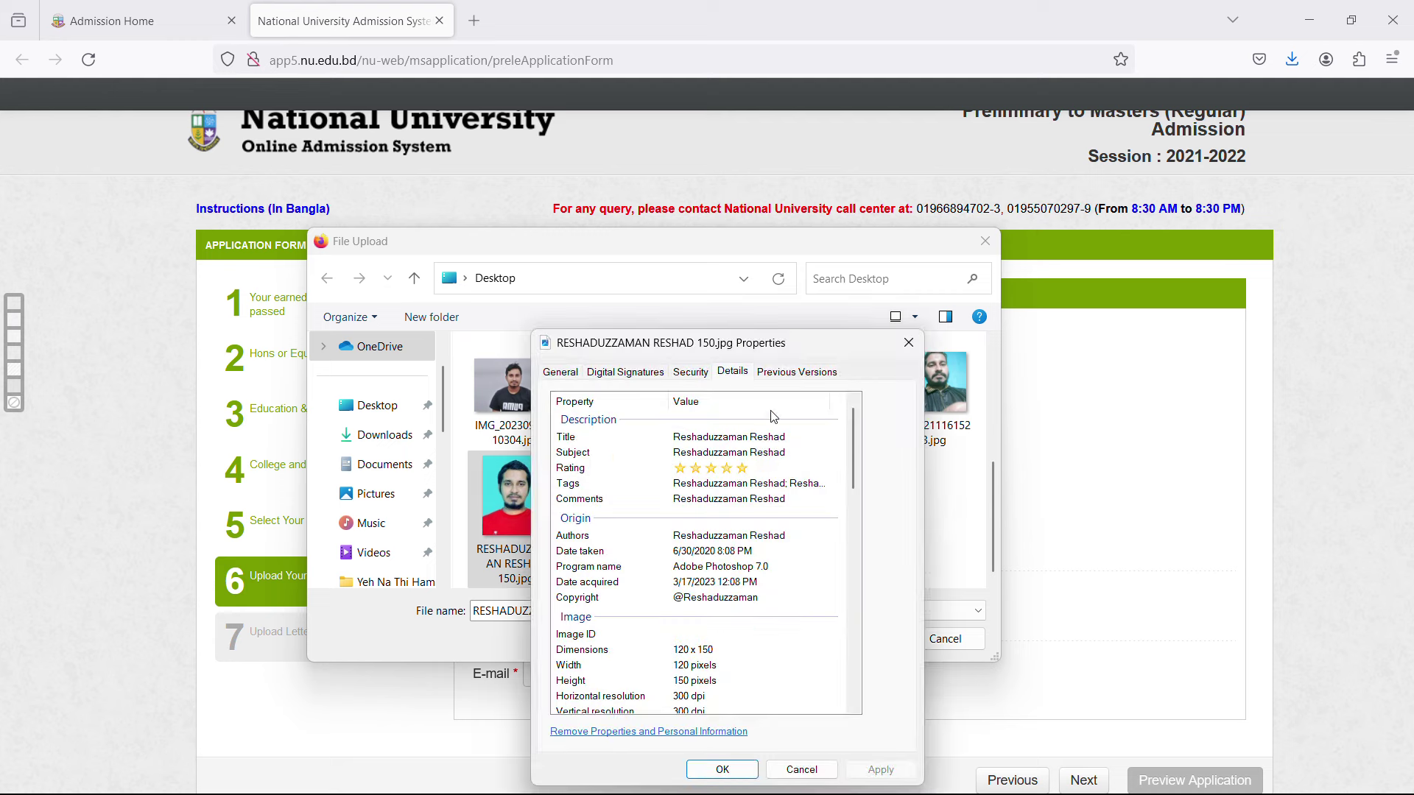
scroll(773, 567, down, 2)
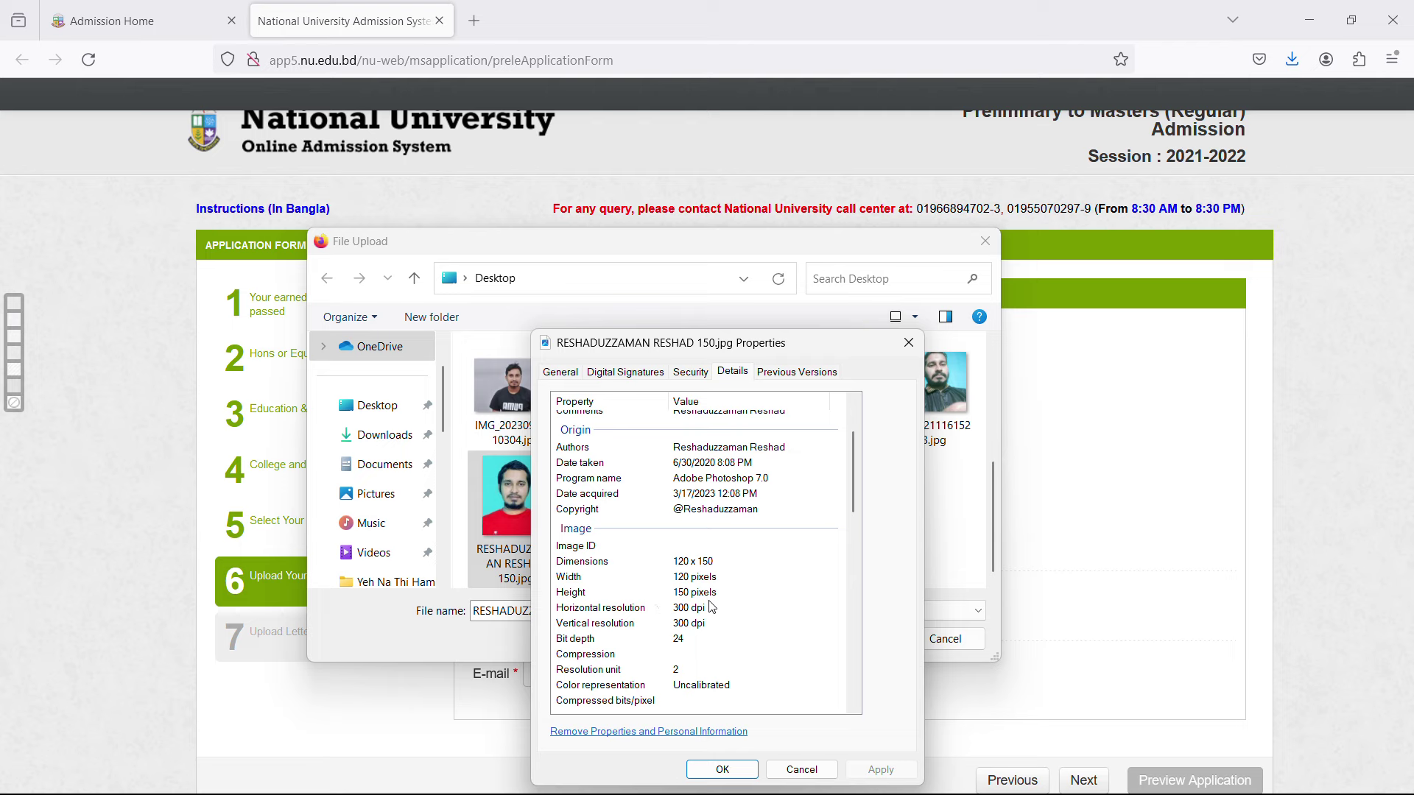
scroll(711, 607, down, 3)
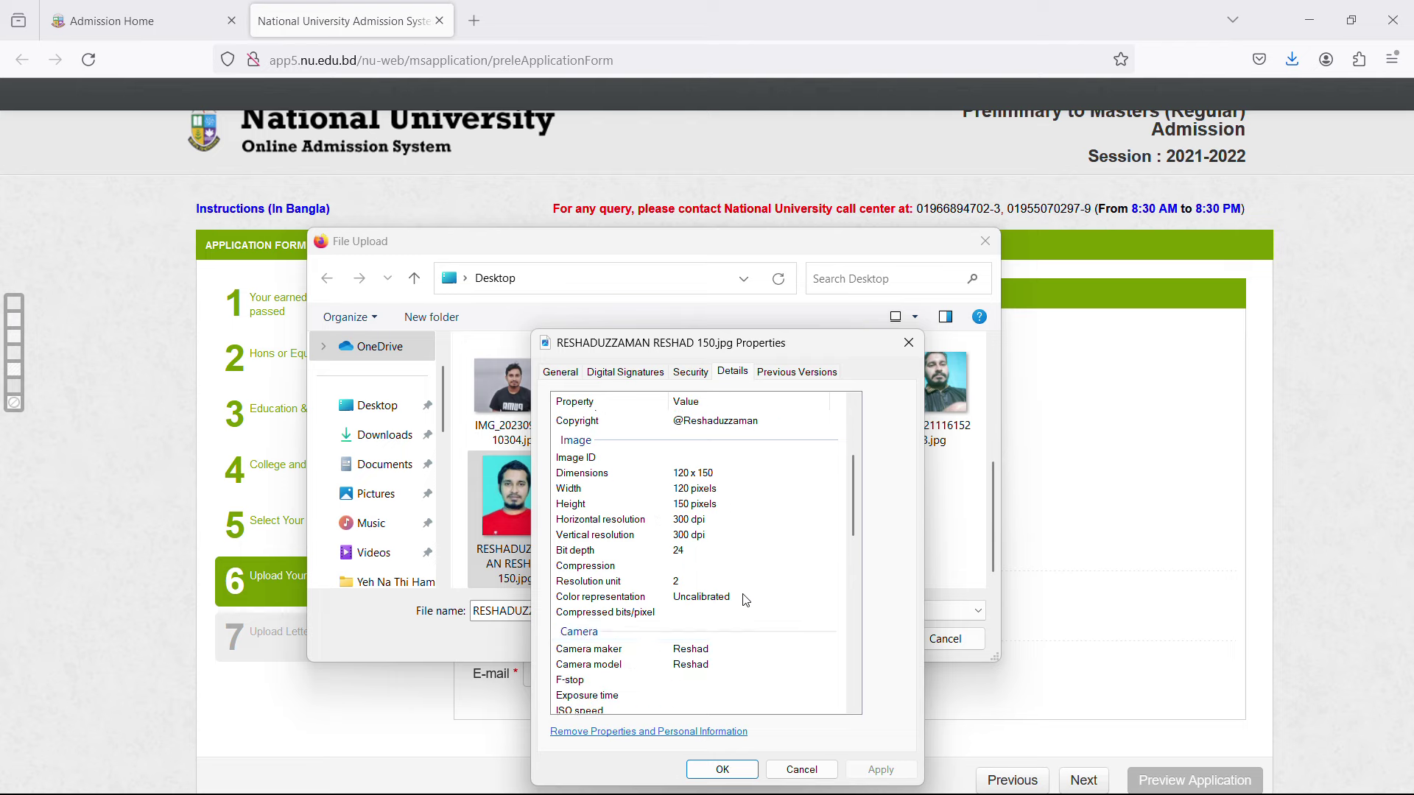
click(572, 377)
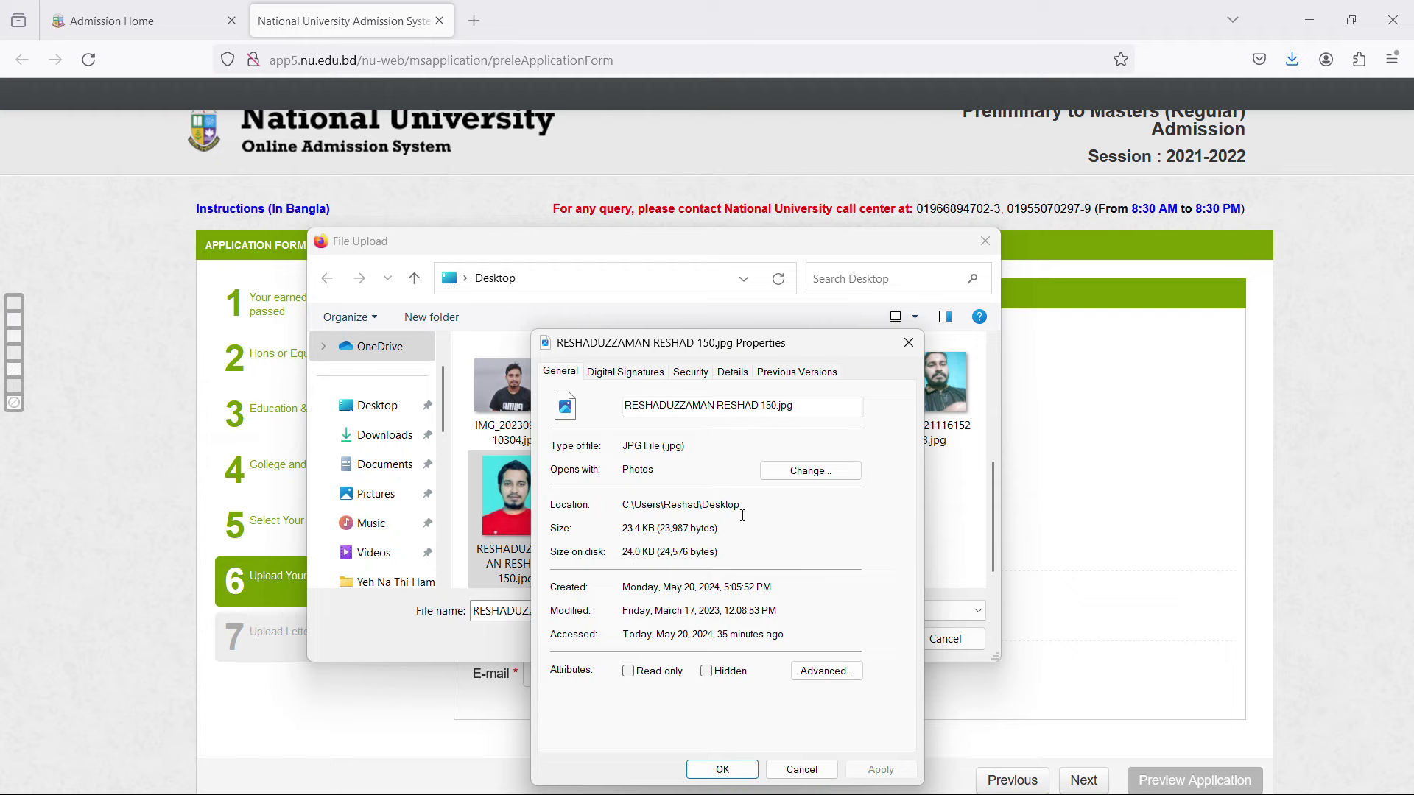
click(908, 343)
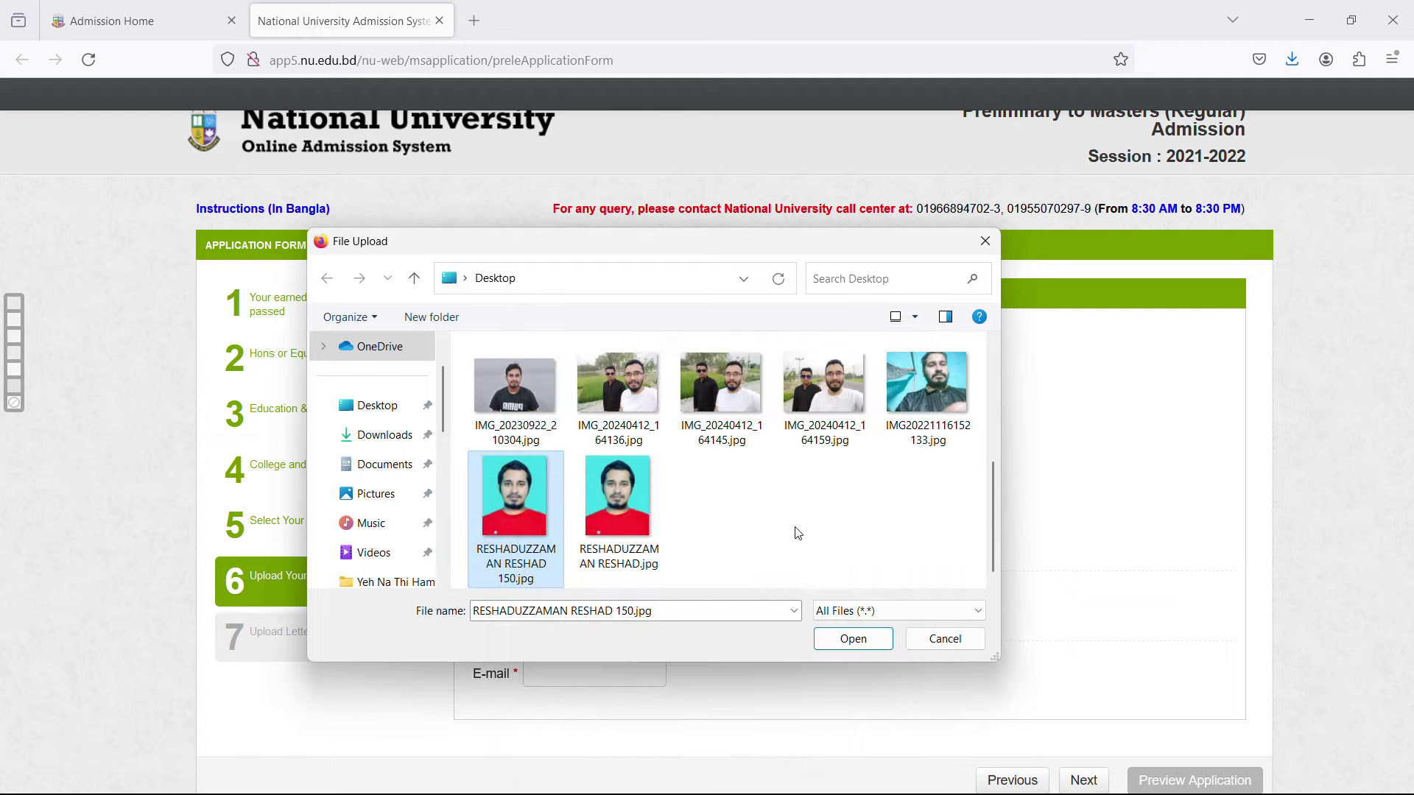
click(945, 639)
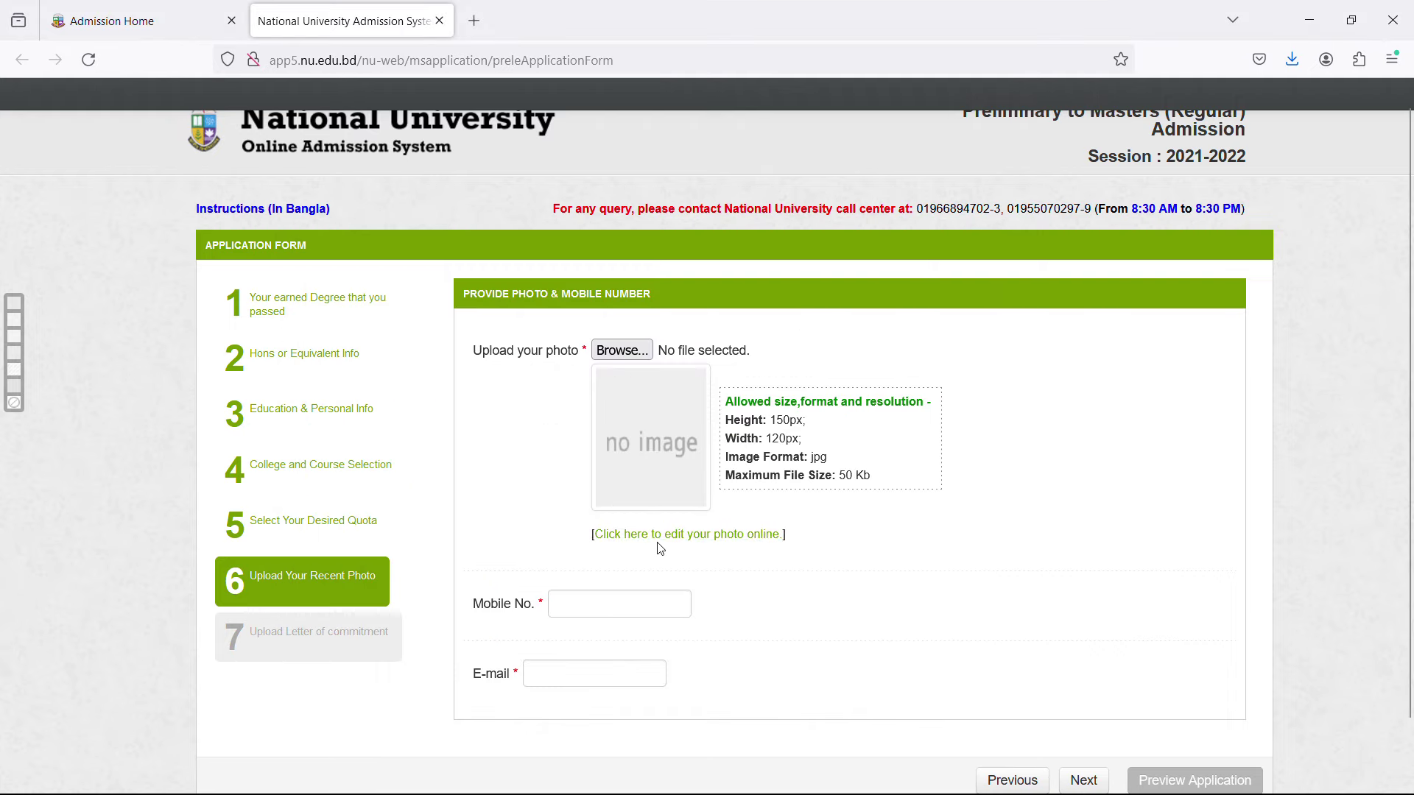
Upload the 150 jpg passport photo from the Desktop into the form.
click(676, 543)
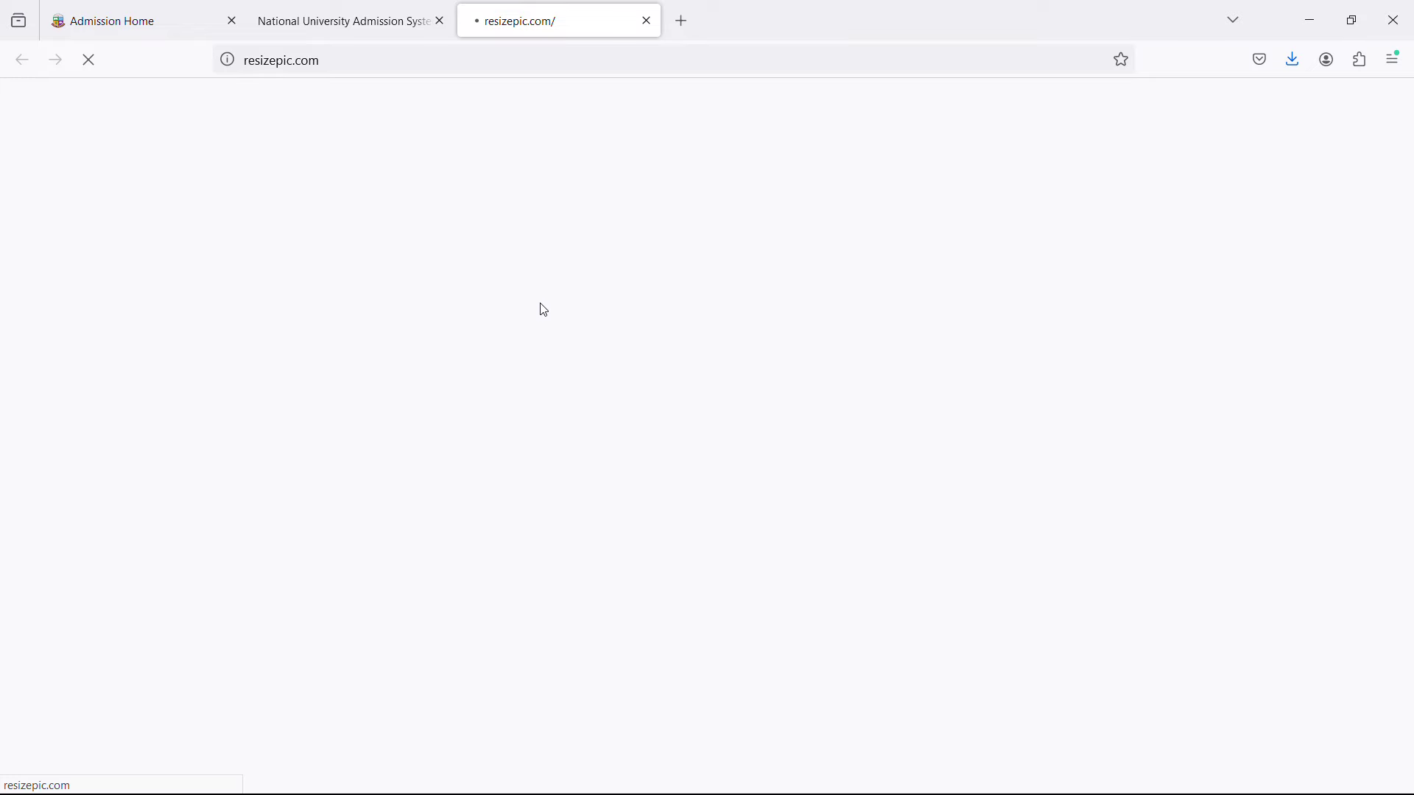
click(329, 23)
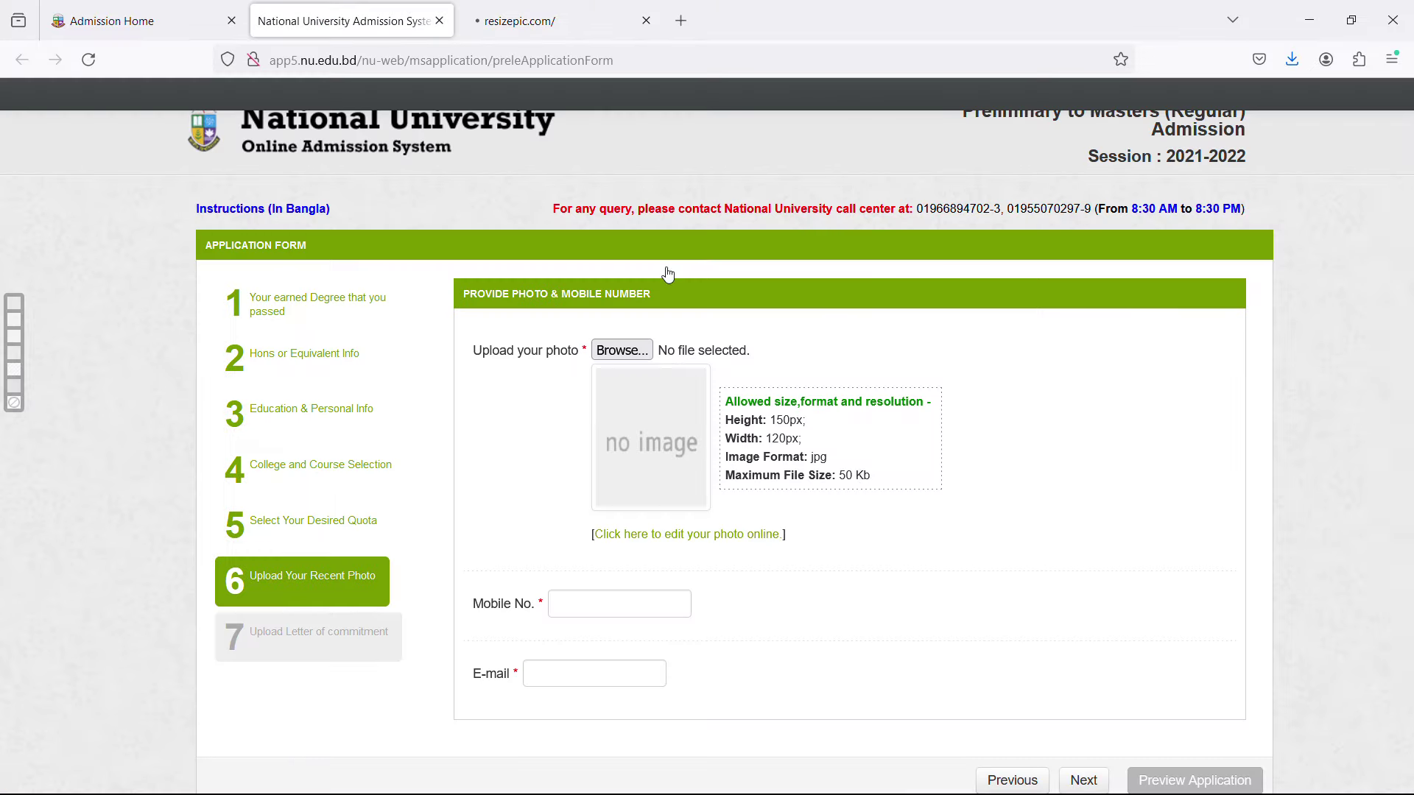
click(622, 351)
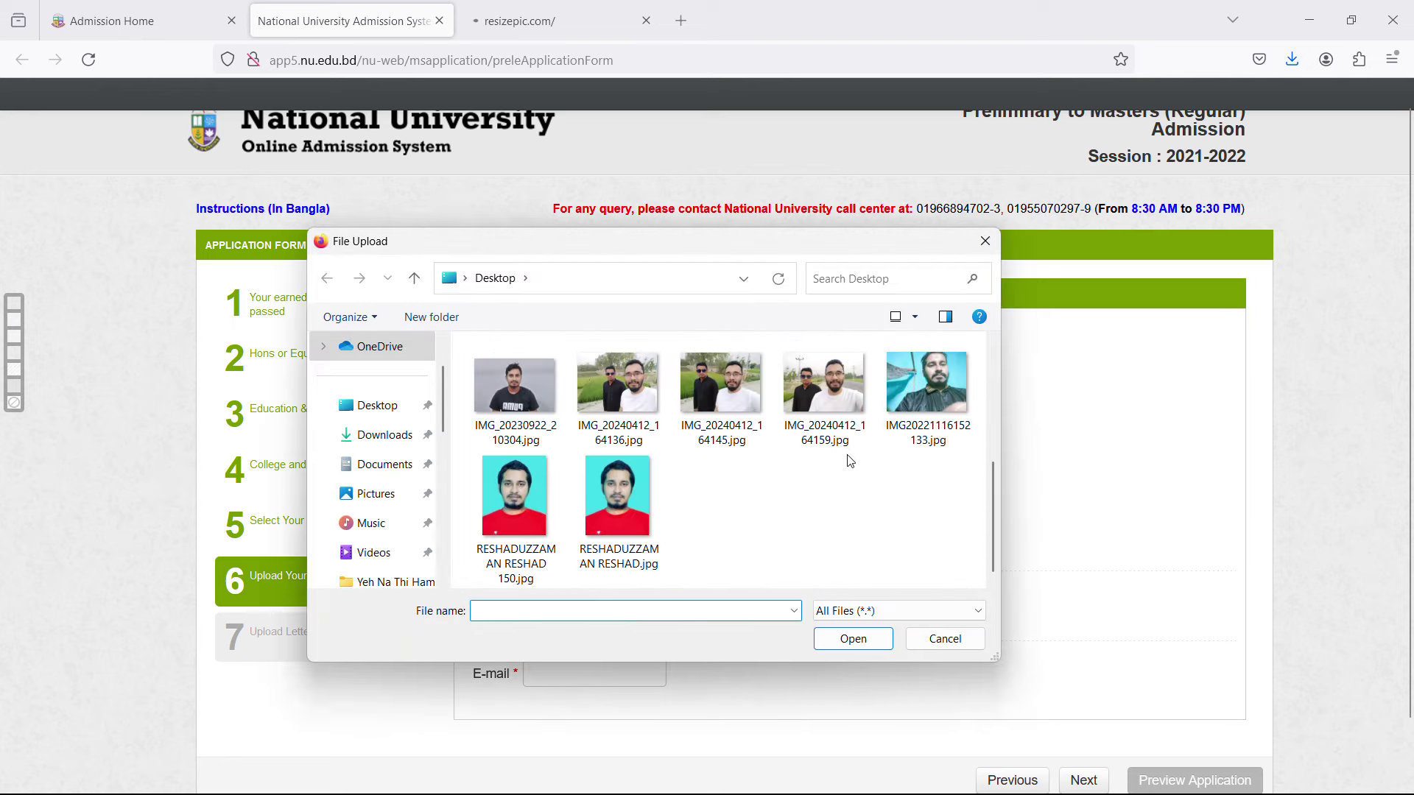
click(507, 524)
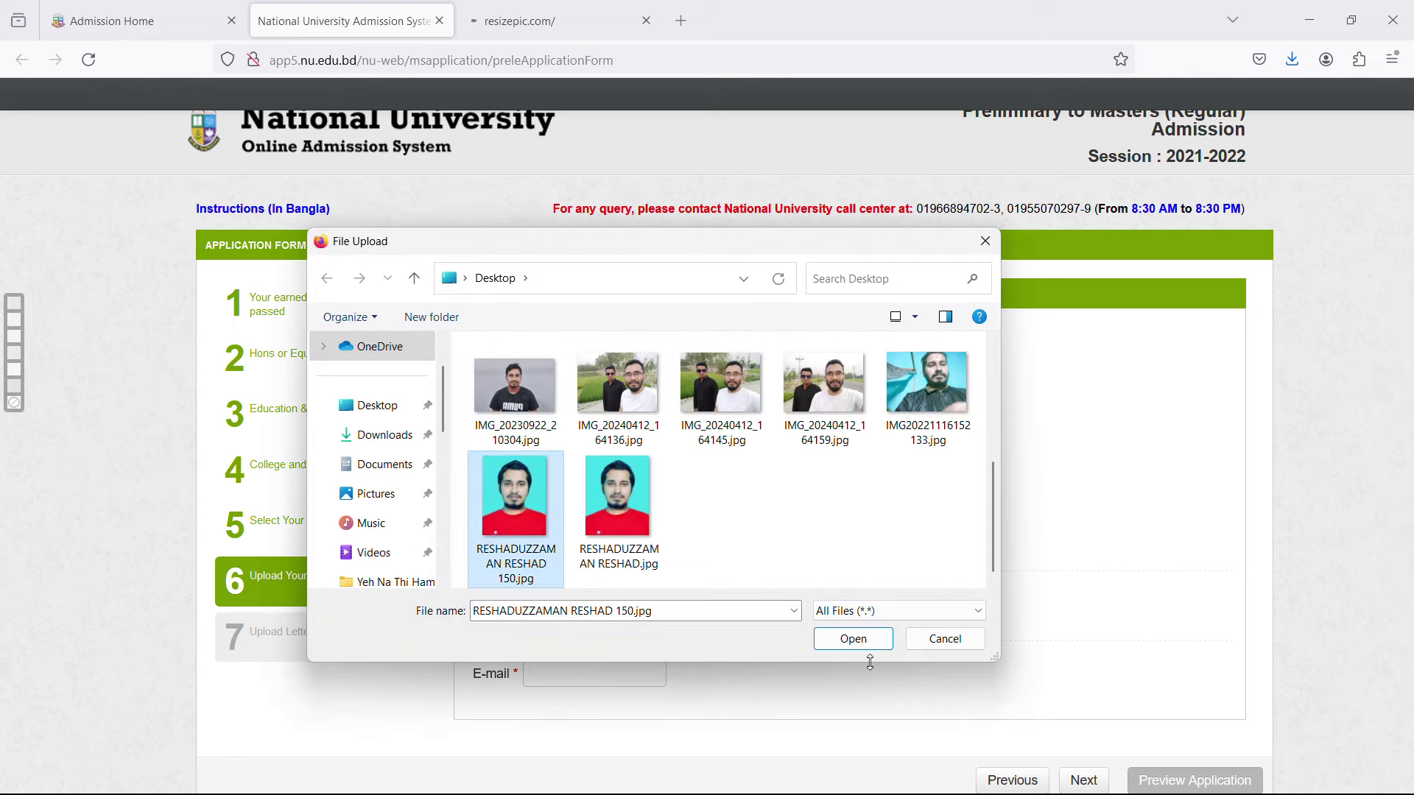
click(855, 641)
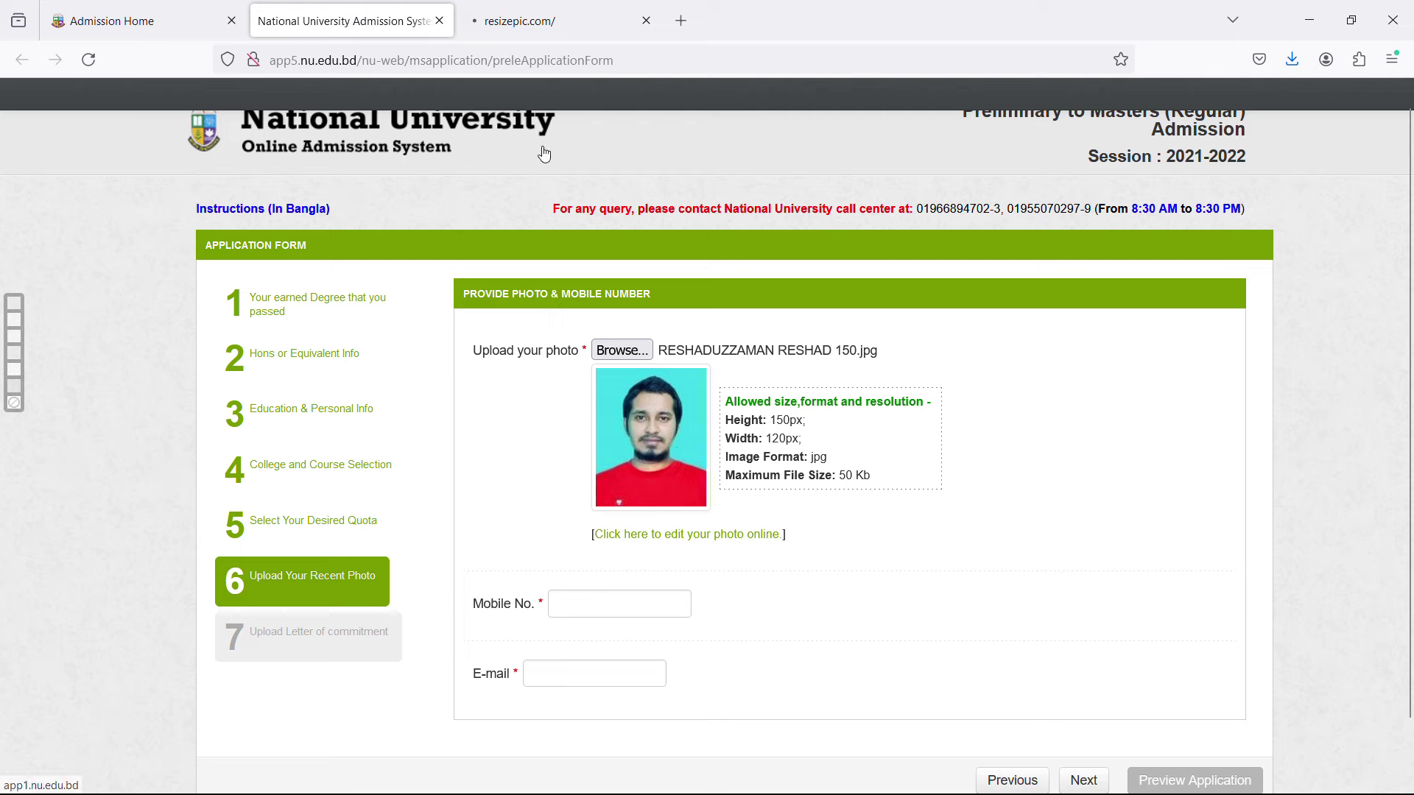
Type the applicant's mobile number into Mobile No. and their e-mail address into E-mail.
click(705, 541)
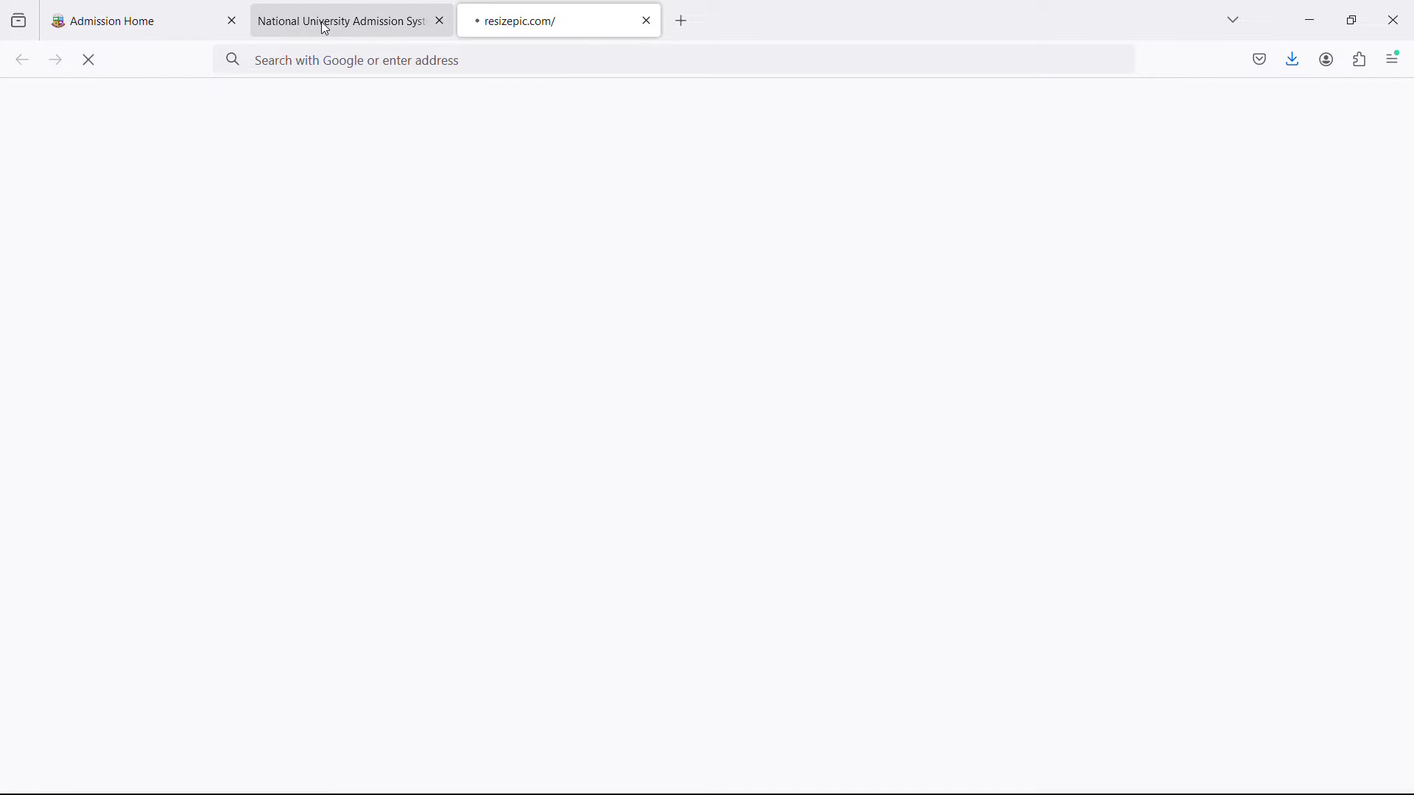
click(325, 28)
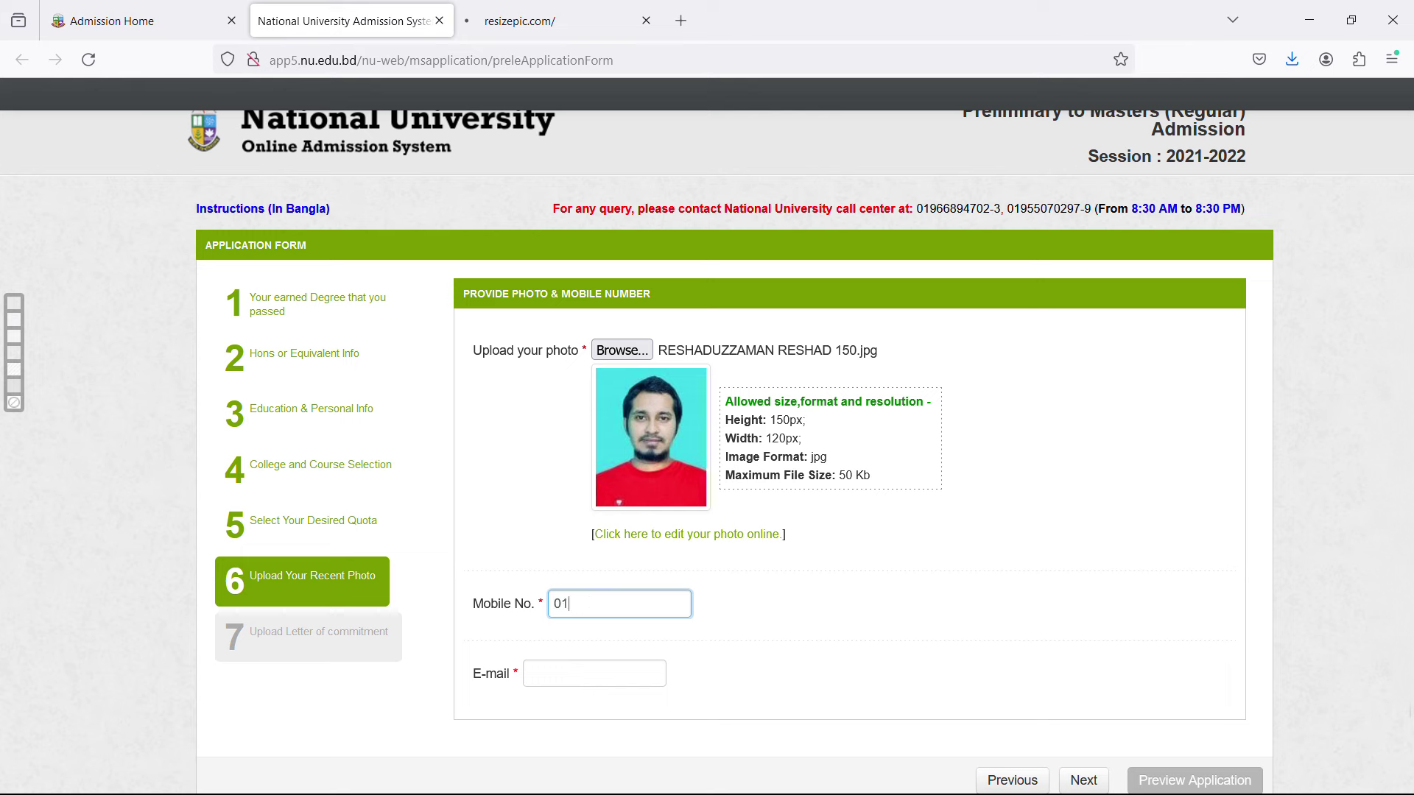
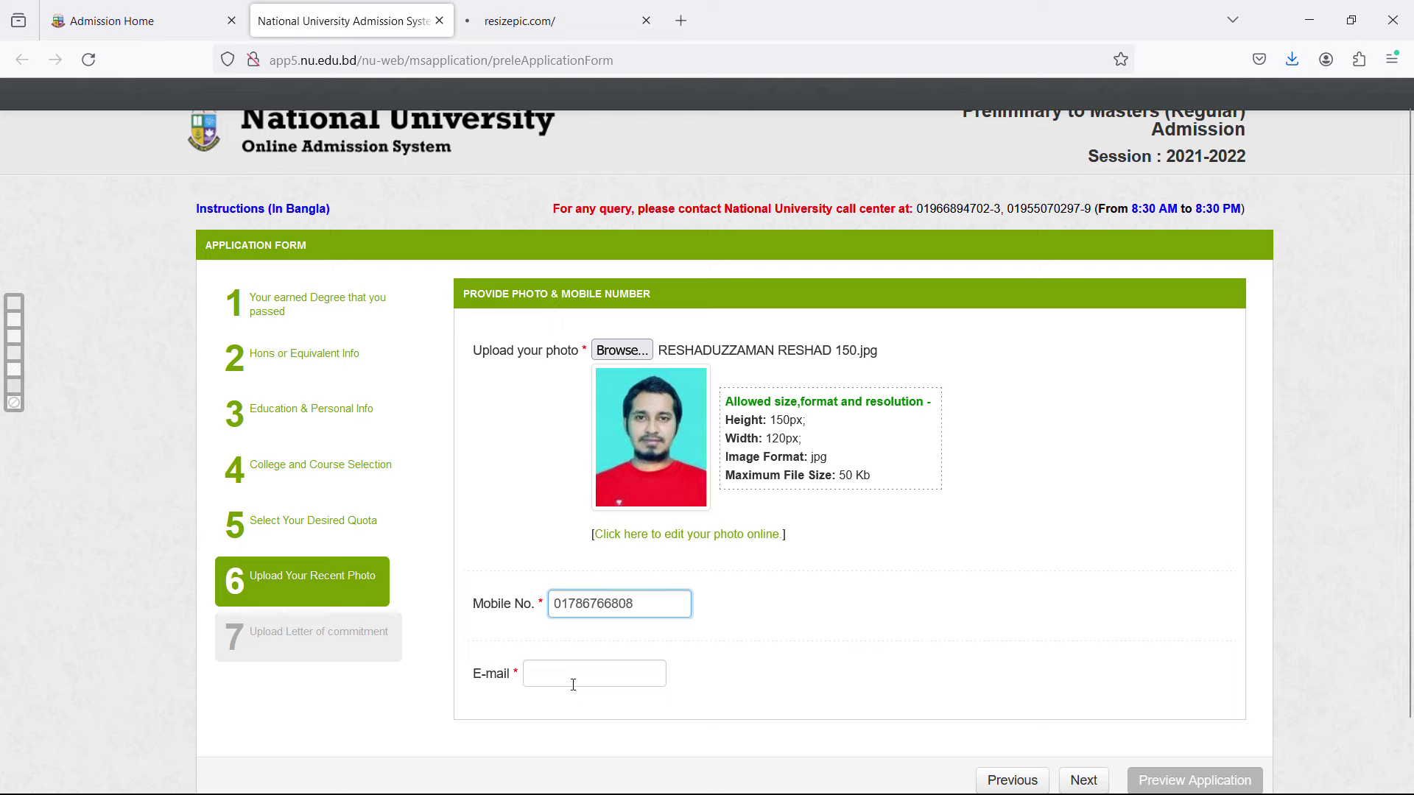
click(577, 674)
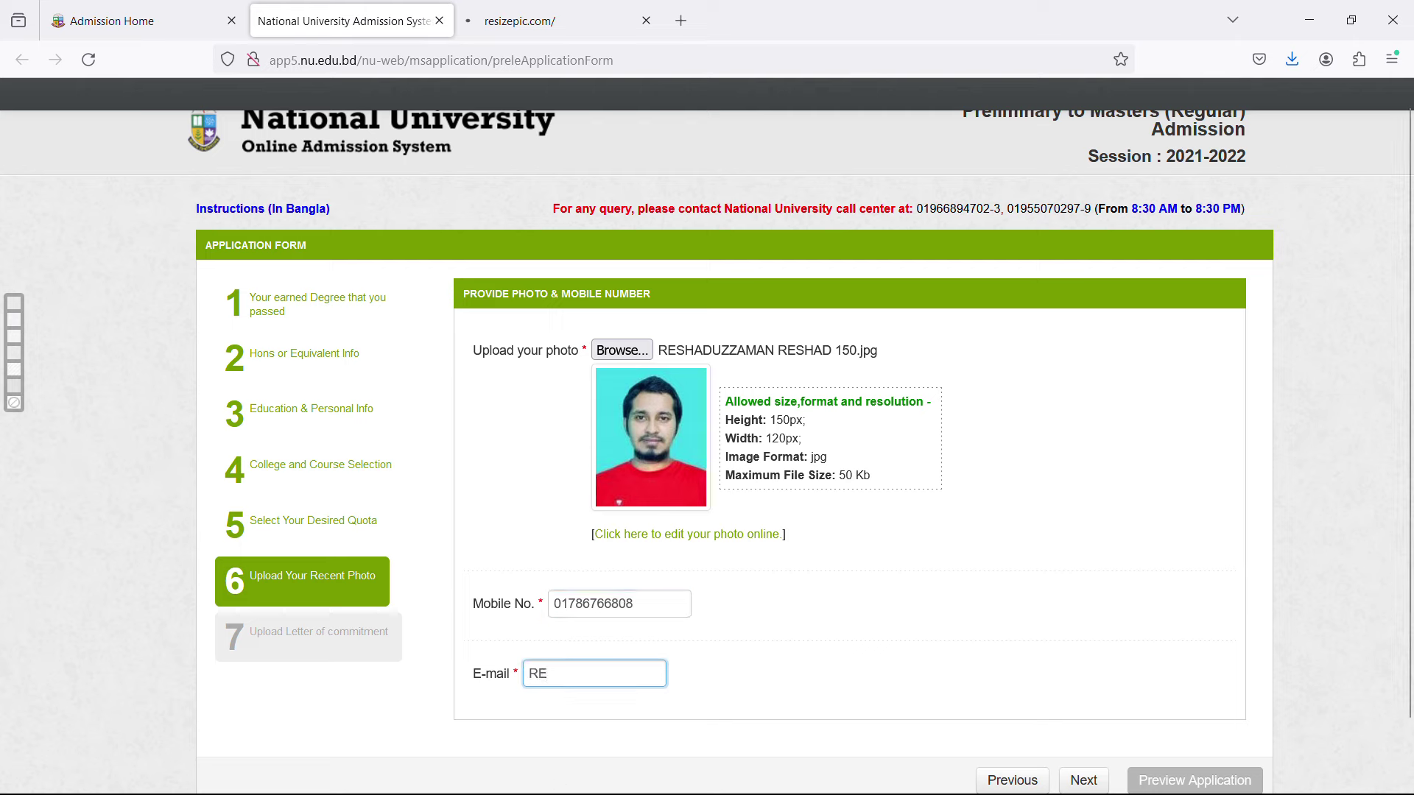
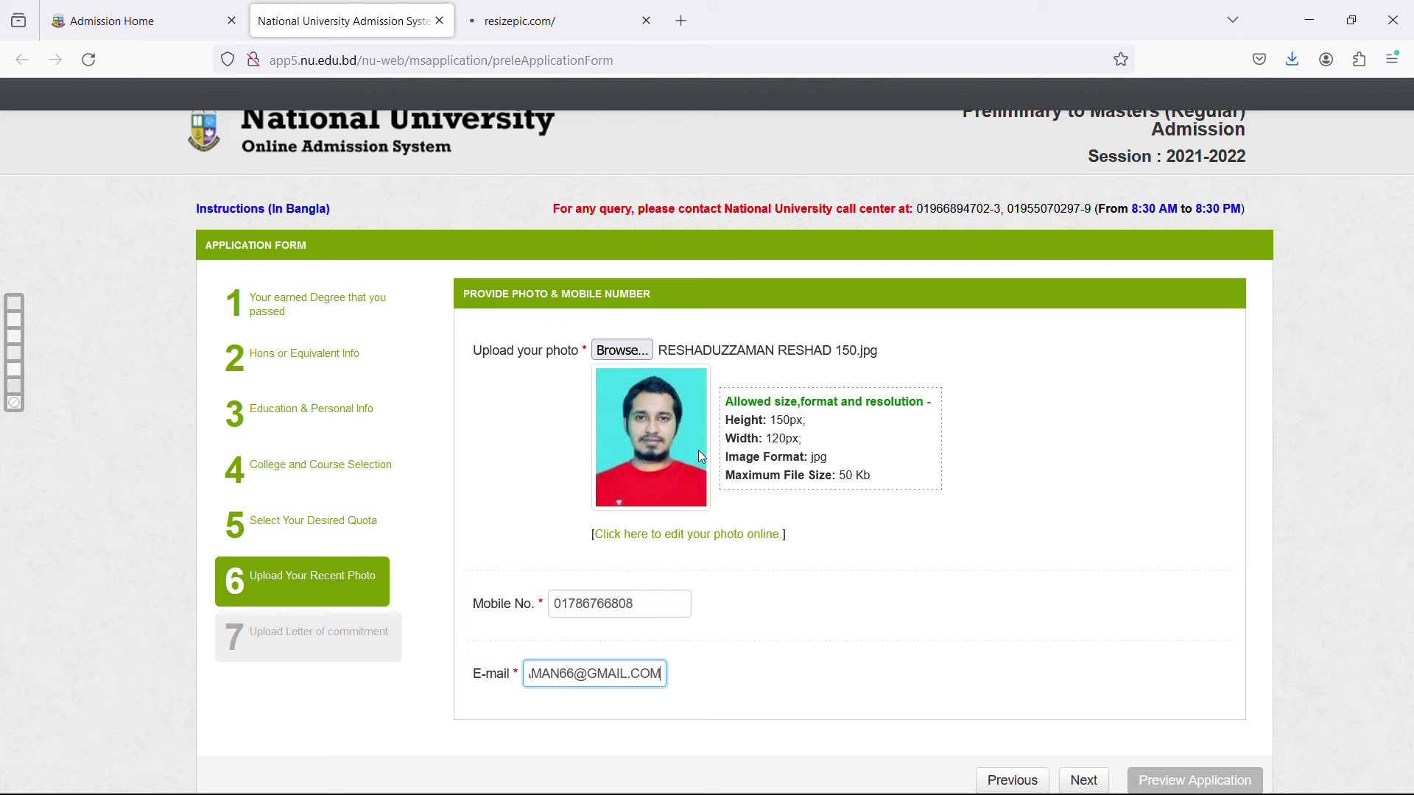
click(798, 666)
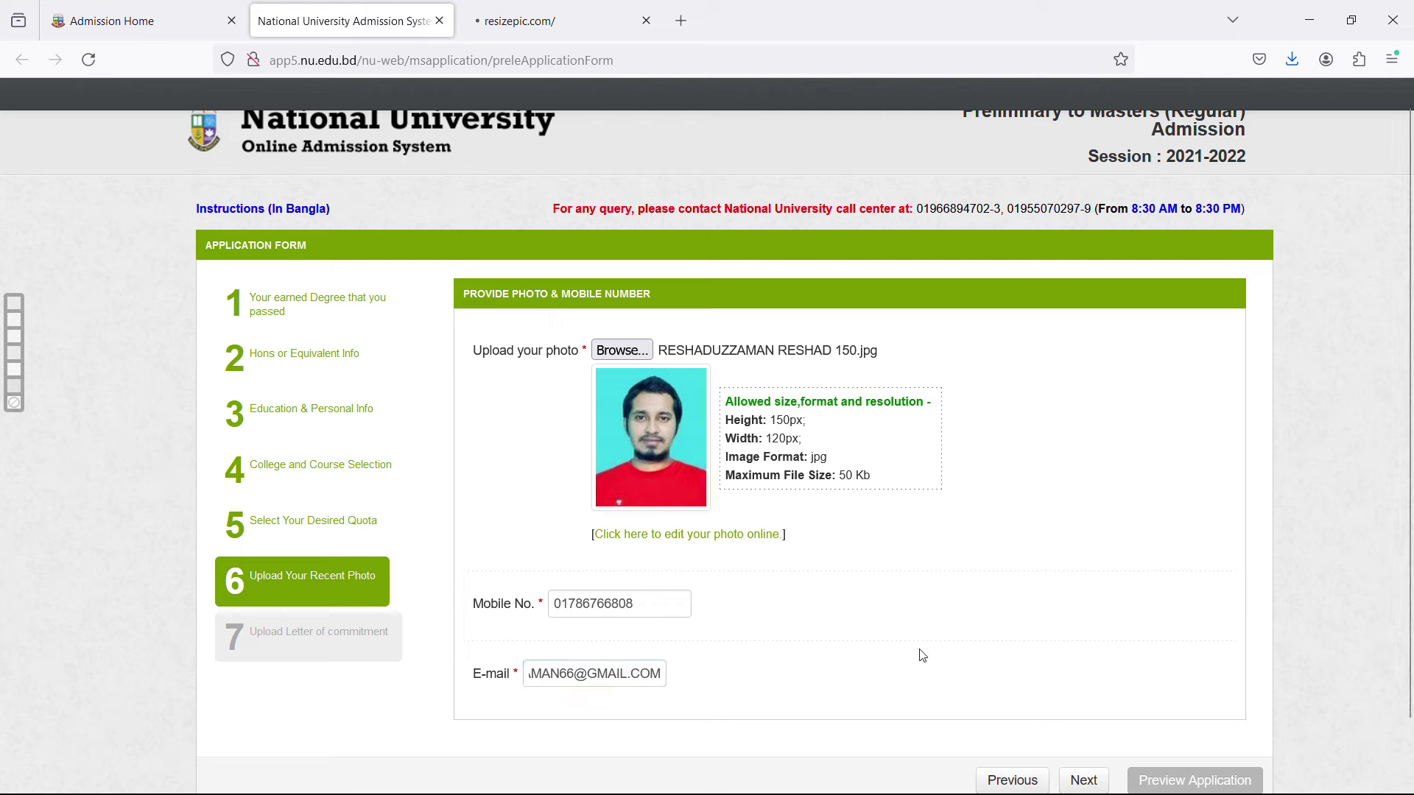
scroll(997, 660, down, 2)
Continue to the commitment step and open Letter_of_commitment_prele.pdf, scrolling through its table.
click(1088, 712)
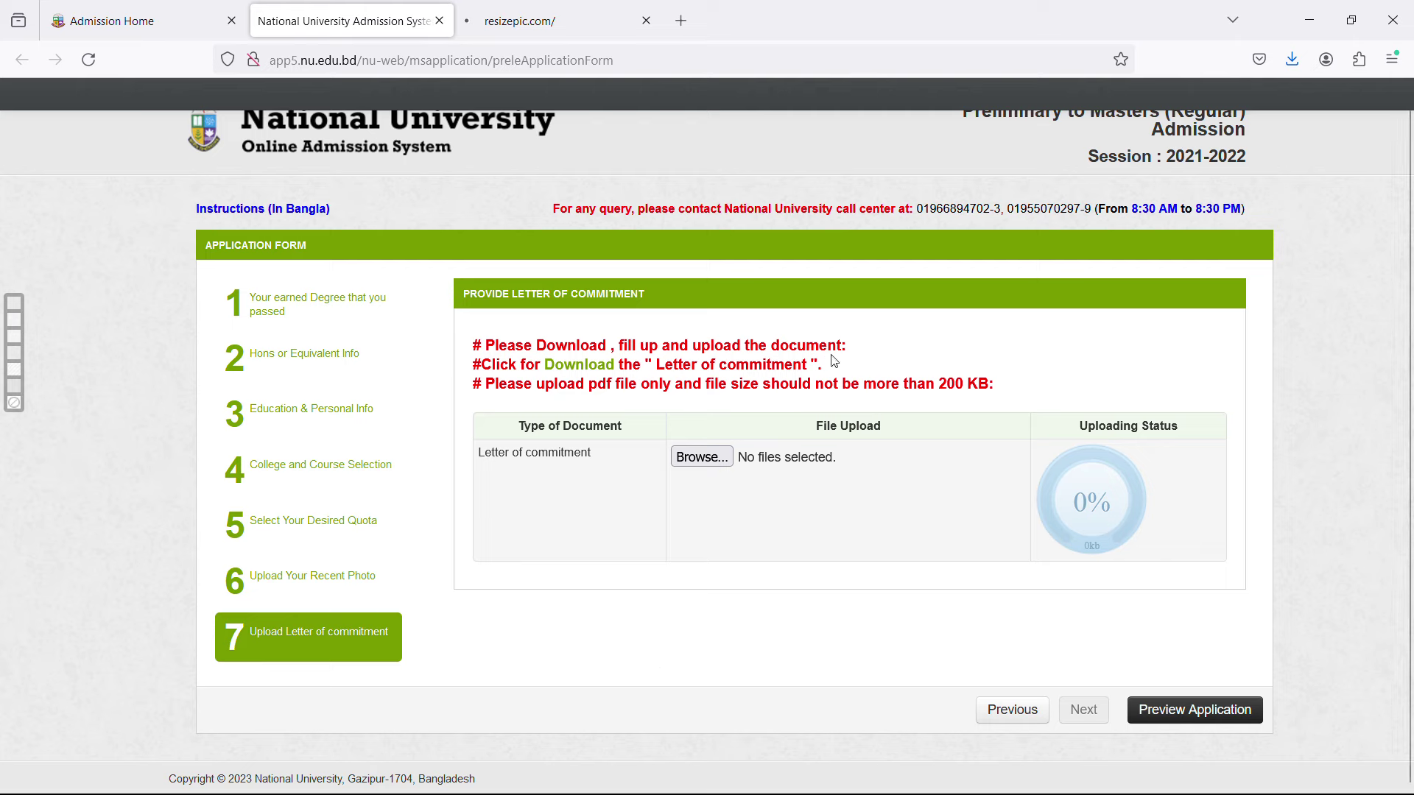
click(583, 368)
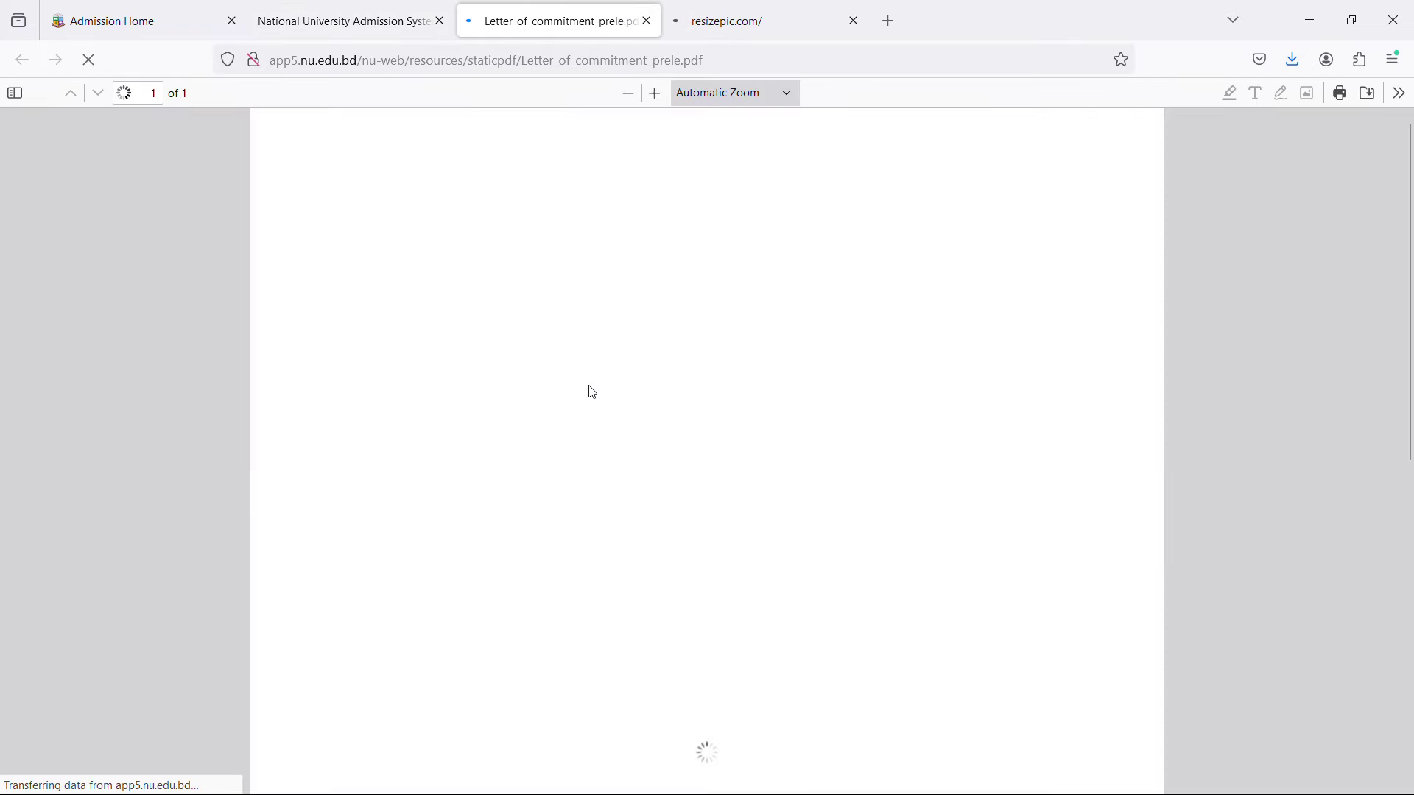
scroll(1184, 333, down, 3)
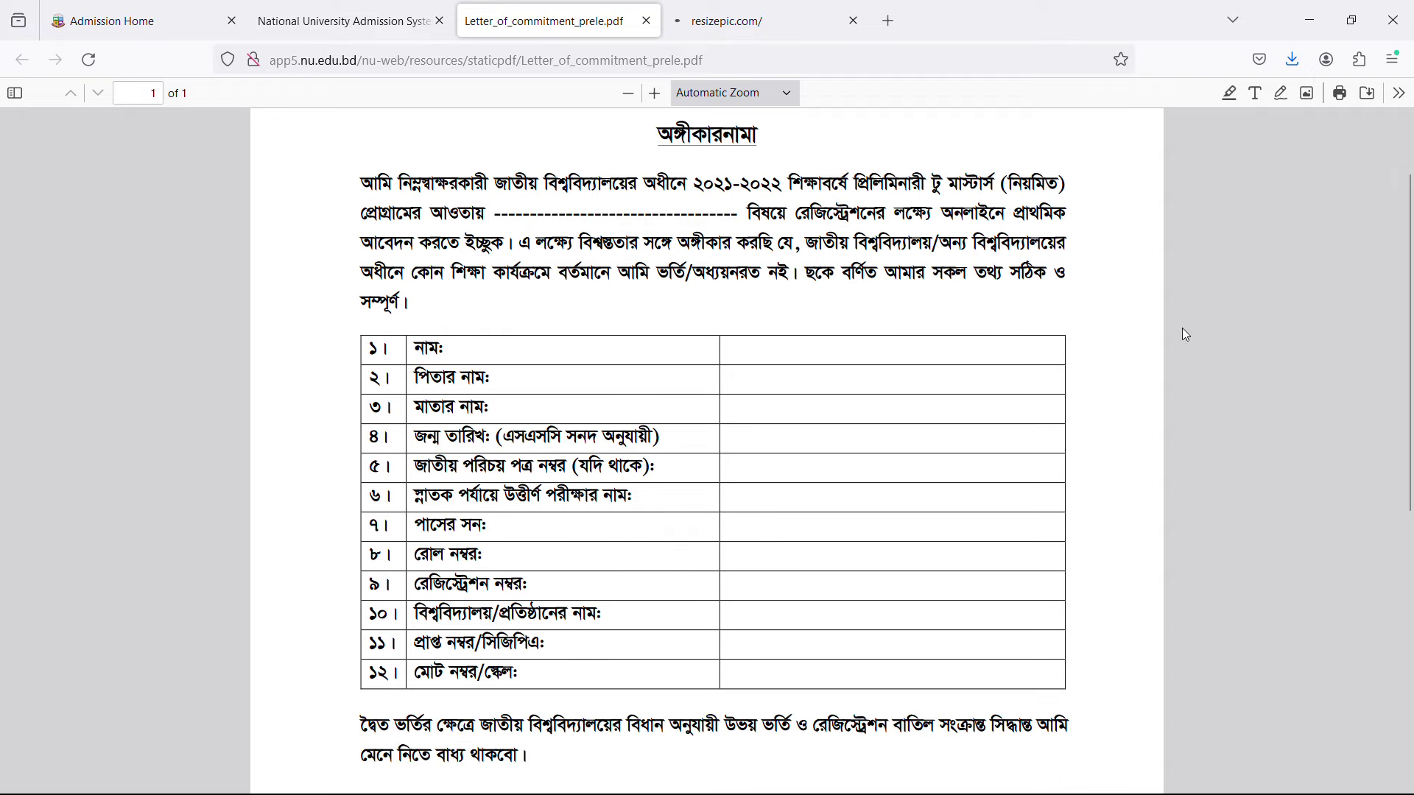
scroll(1204, 342, down, 10)
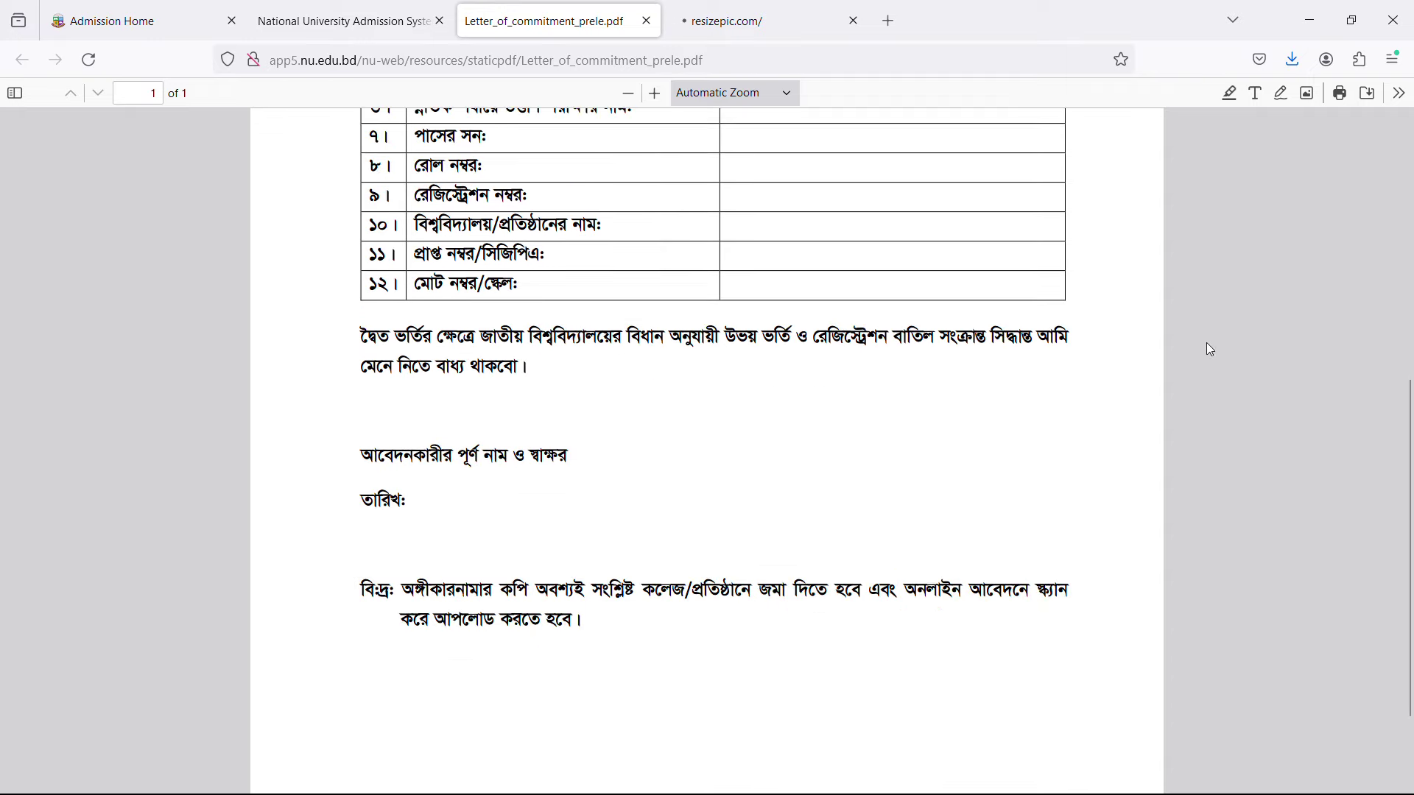
scroll(972, 380, up, 15)
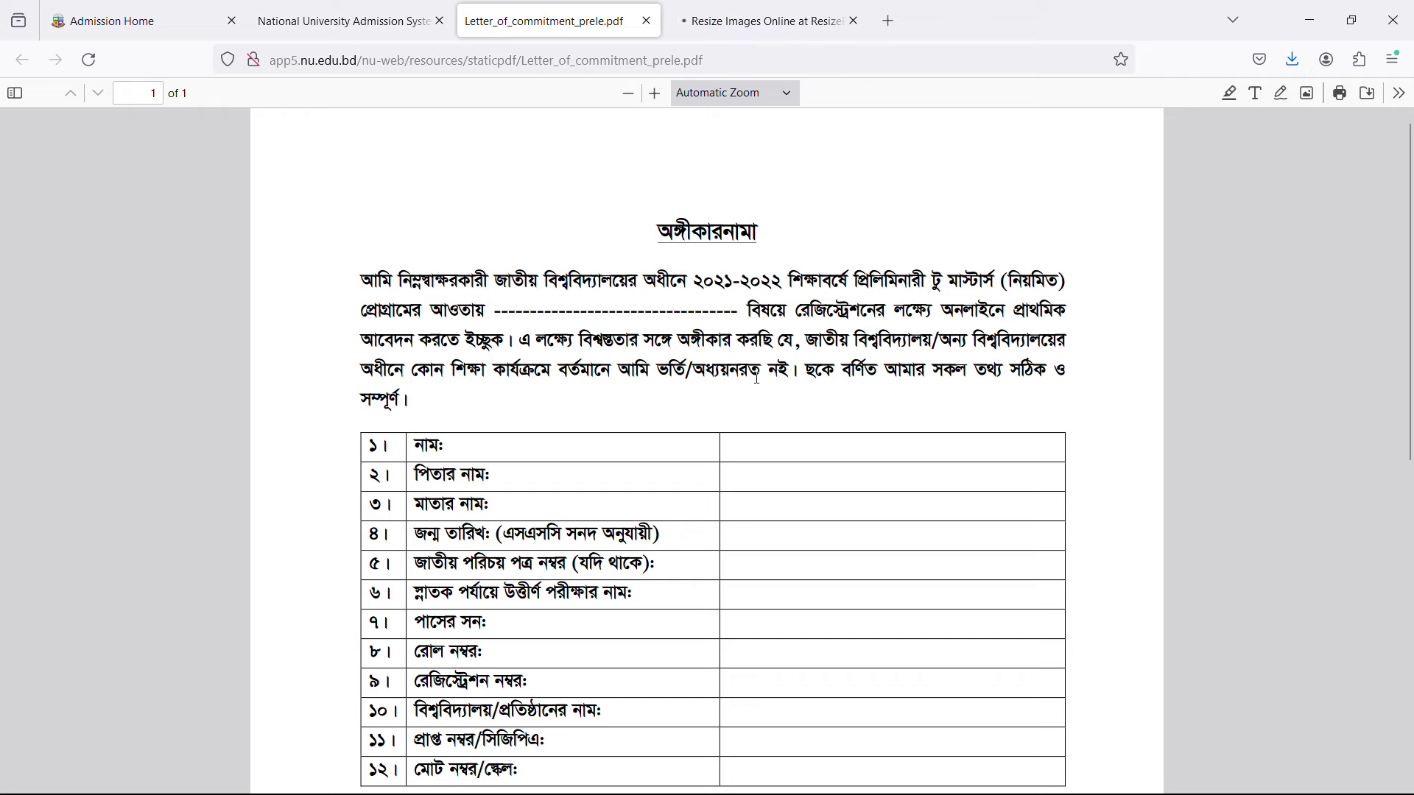
scroll(552, 467, down, 3)
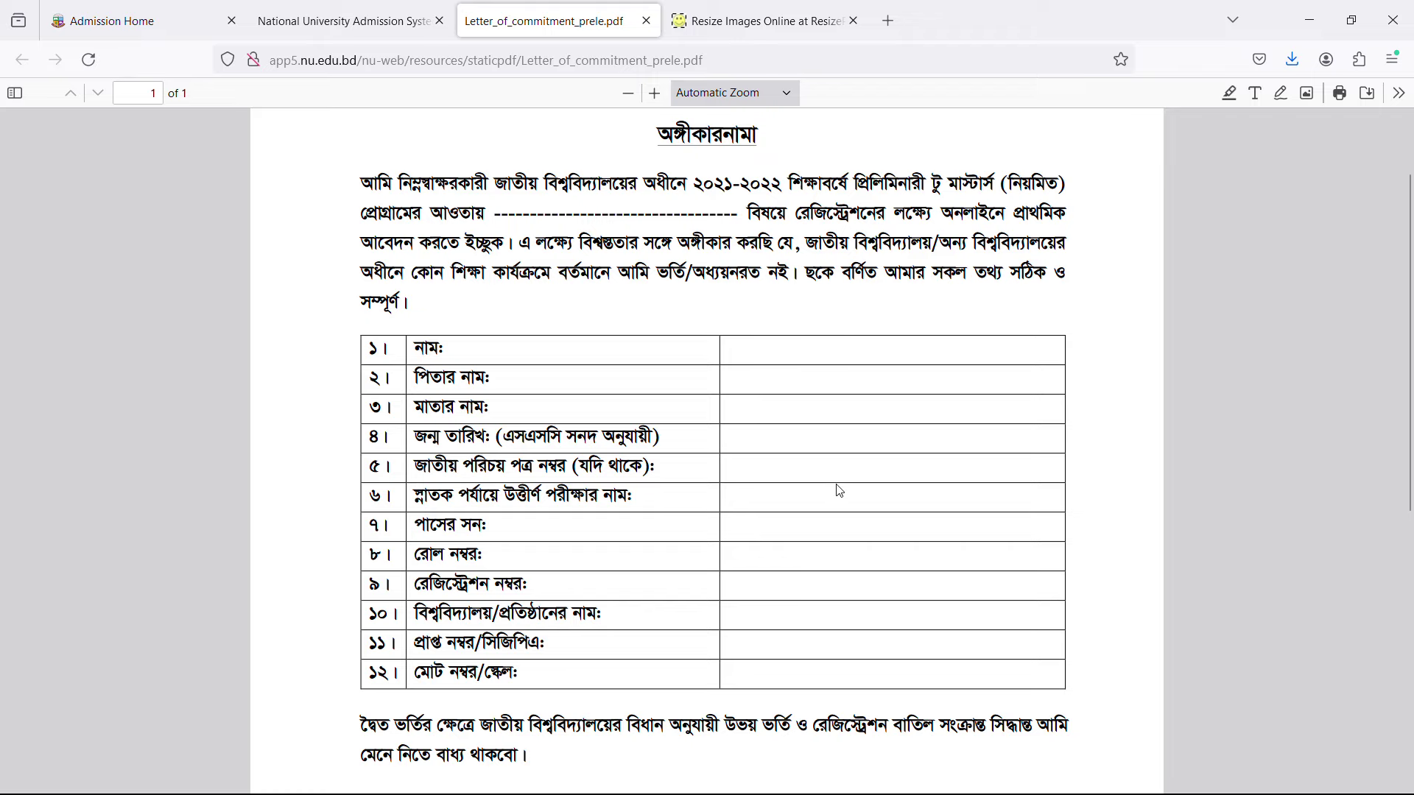
Review the filled sample commitment letter in Chrome without thumbnails, then return to the admission browser.
click(1314, 13)
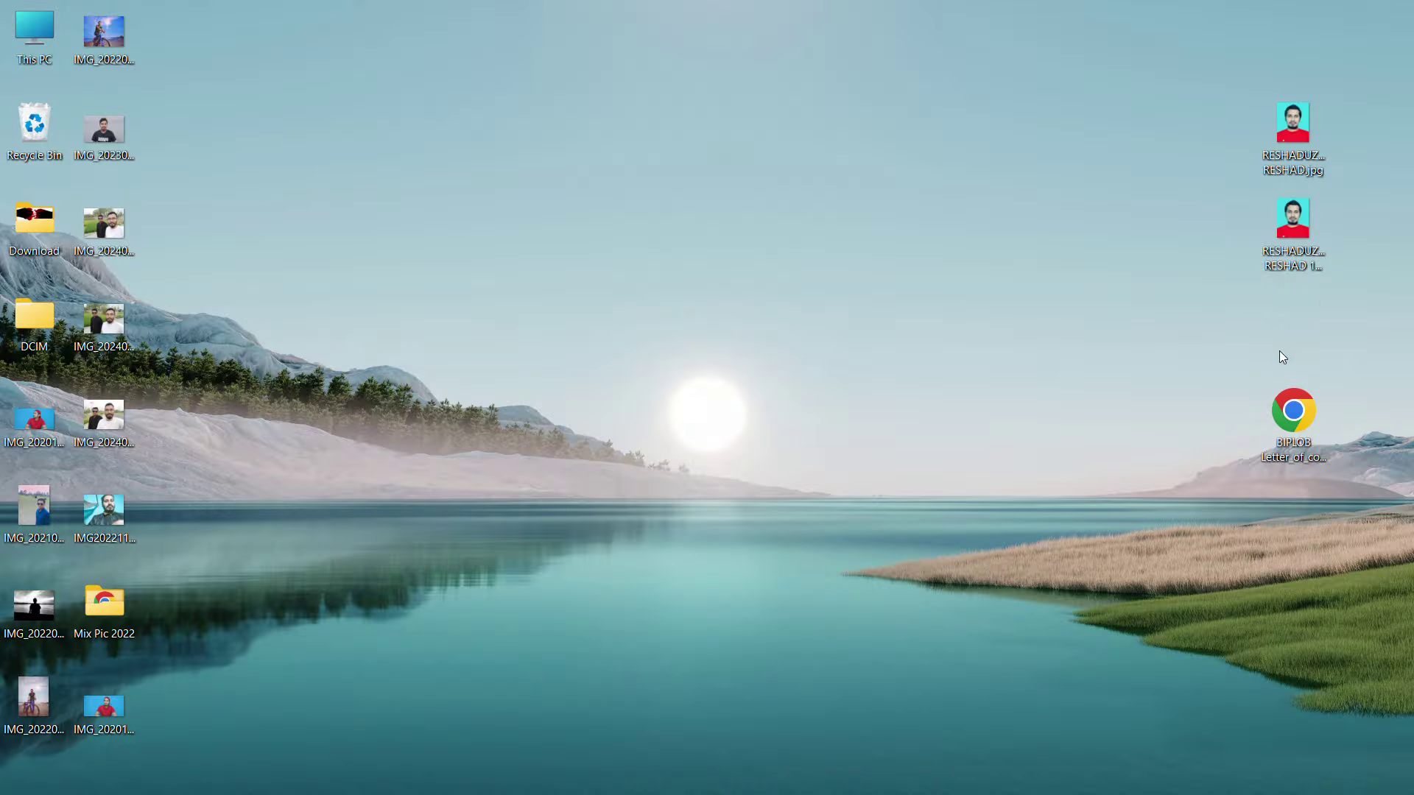
double_click(1306, 427)
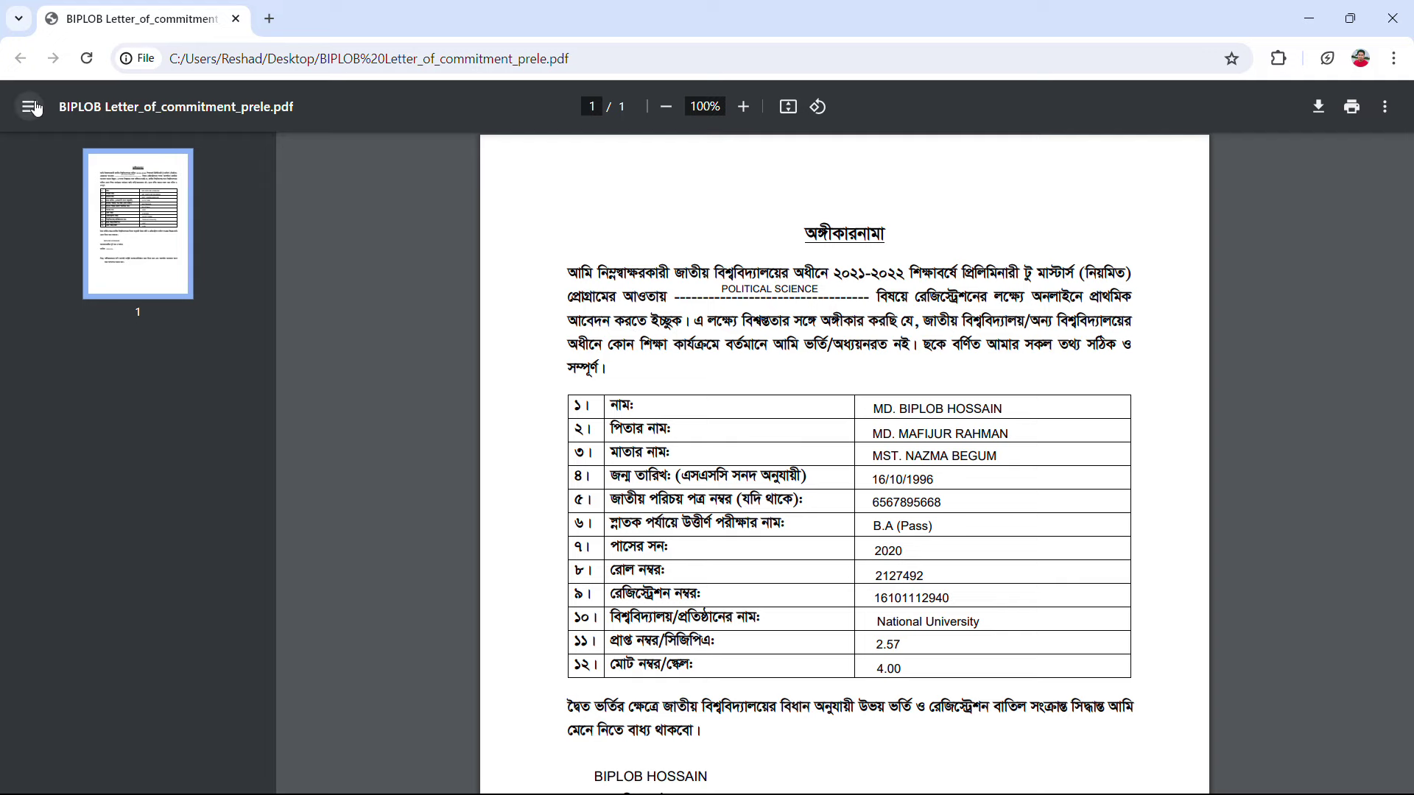
click(29, 106)
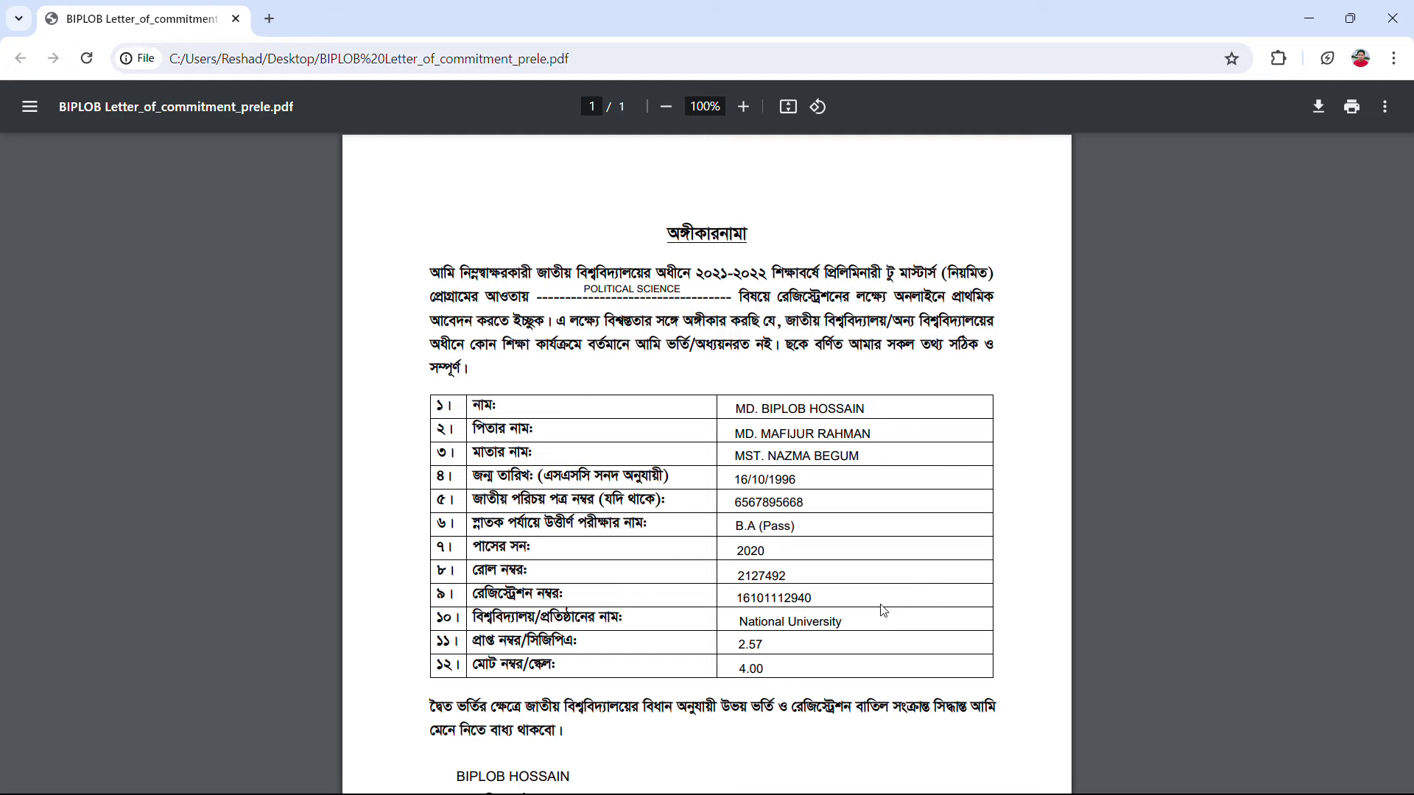
scroll(880, 607, down, 1)
scroll(887, 593, down, 3)
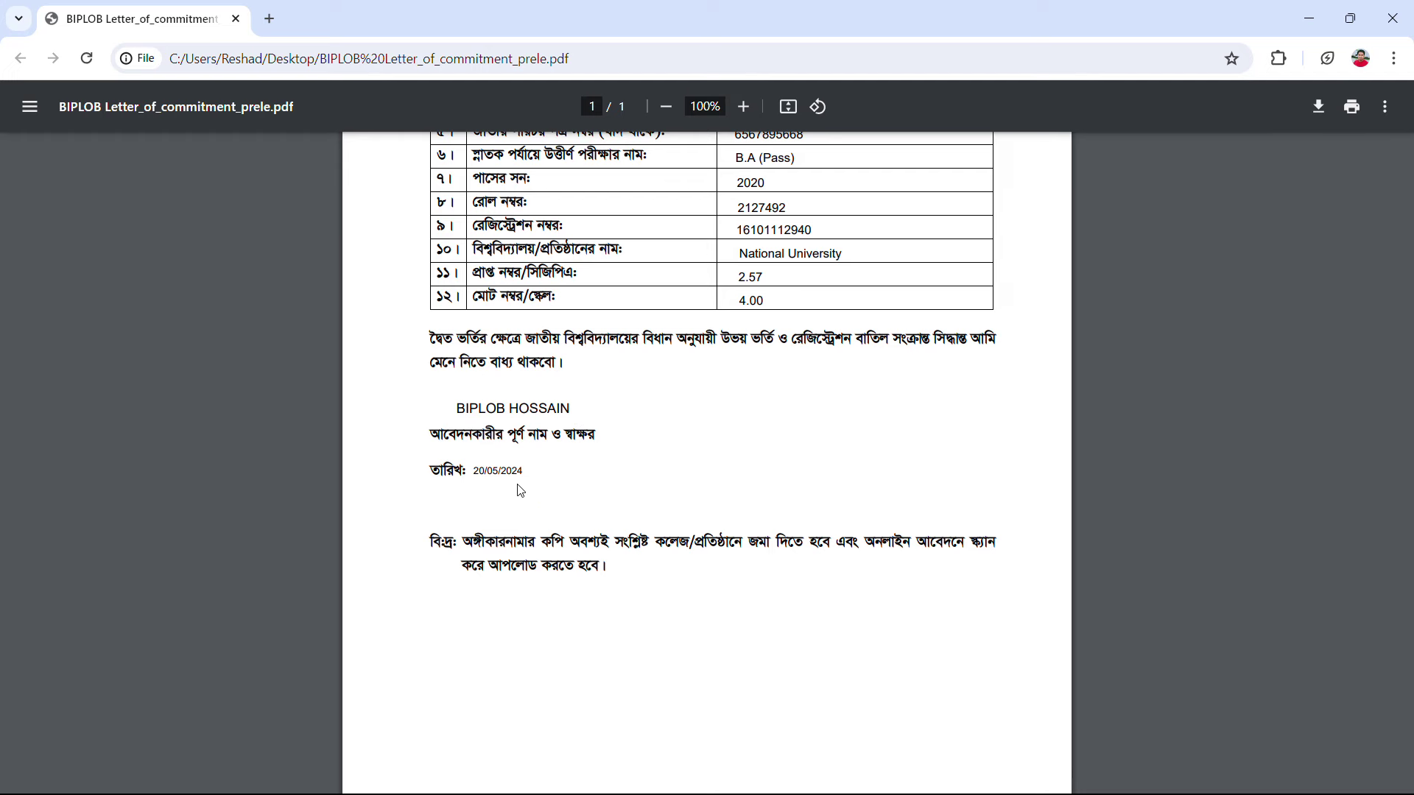
scroll(520, 490, up, 3)
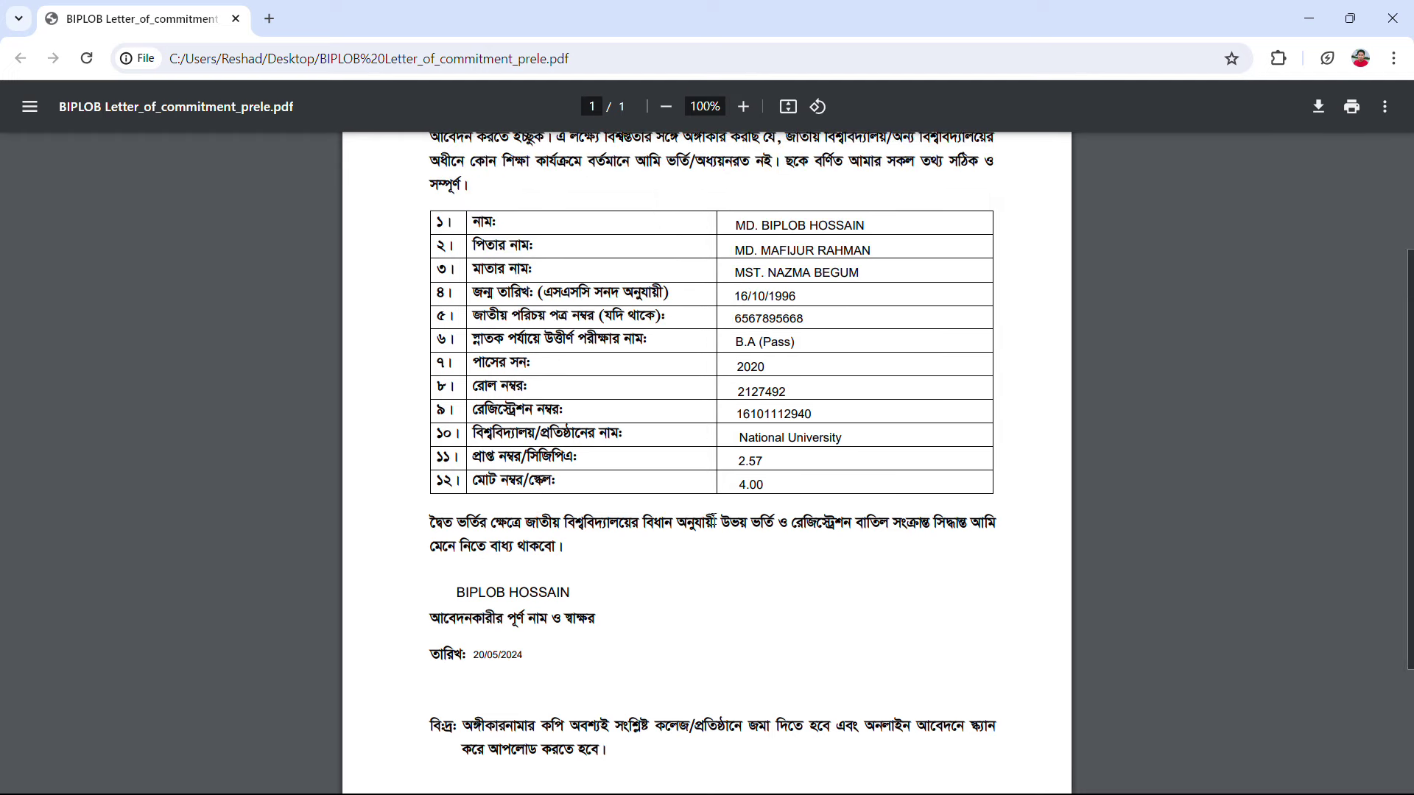
scroll(647, 387, up, 3)
click(1392, 18)
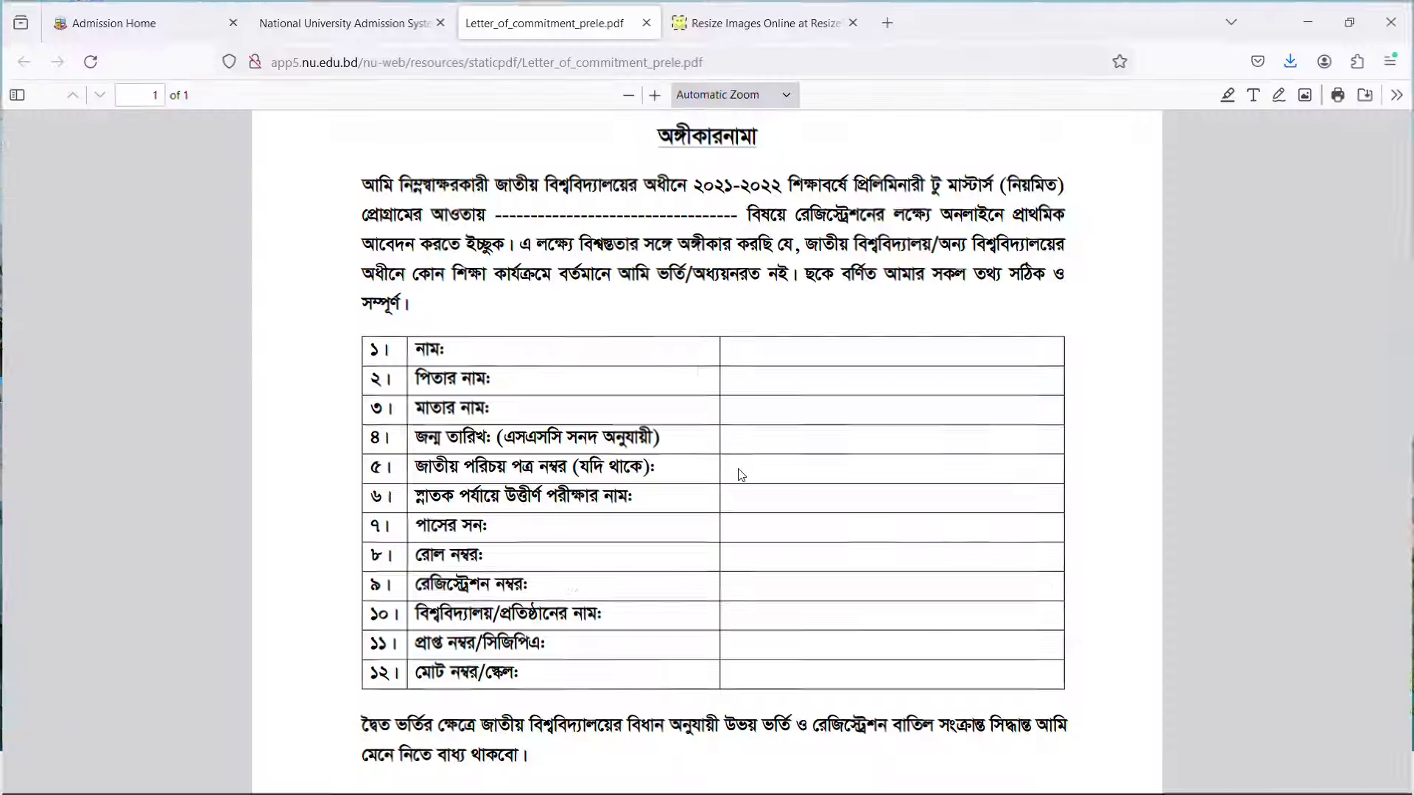
click(789, 778)
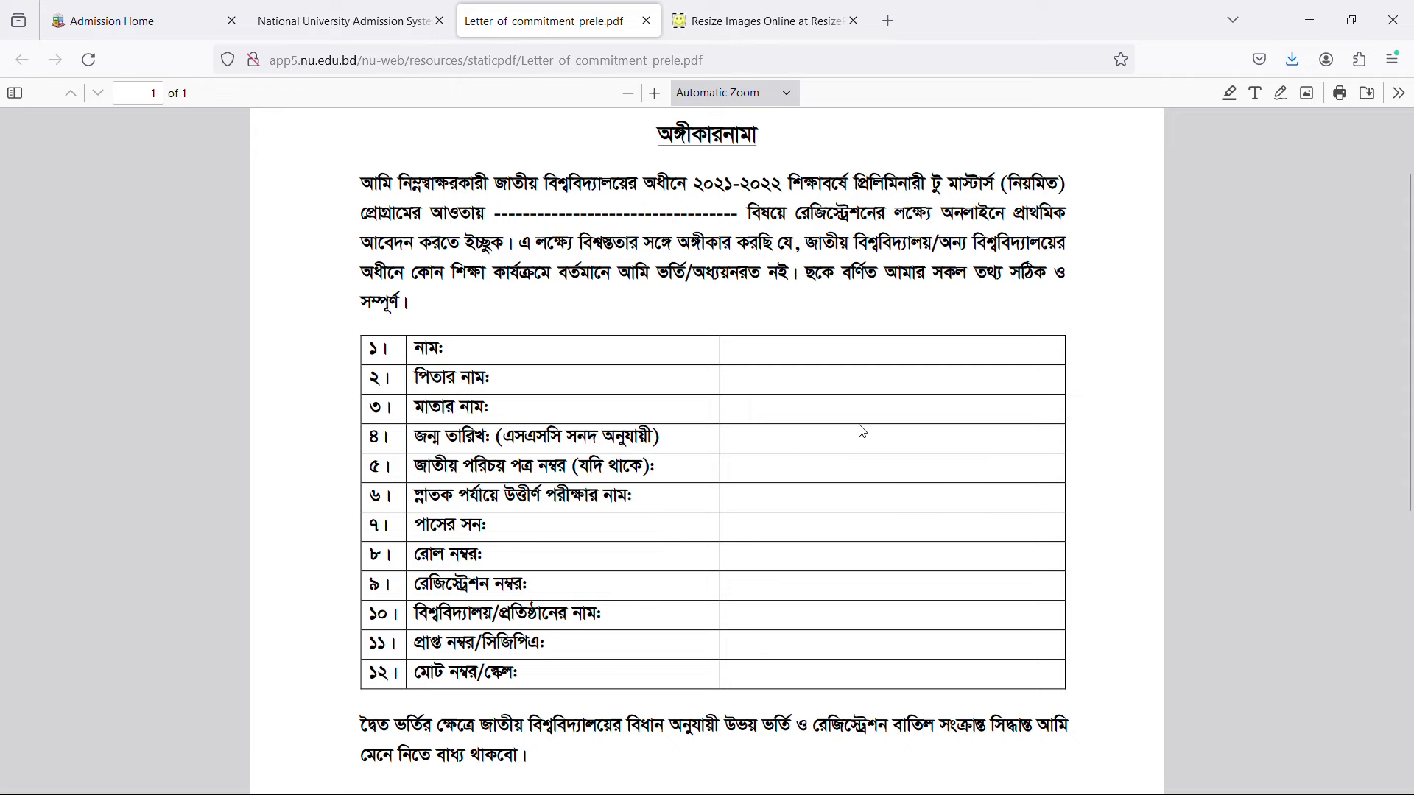
Upload the completed letter of commitment PDF from the Desktop to 100%, then open the Application Form Preview.
scroll(862, 430, down, 10)
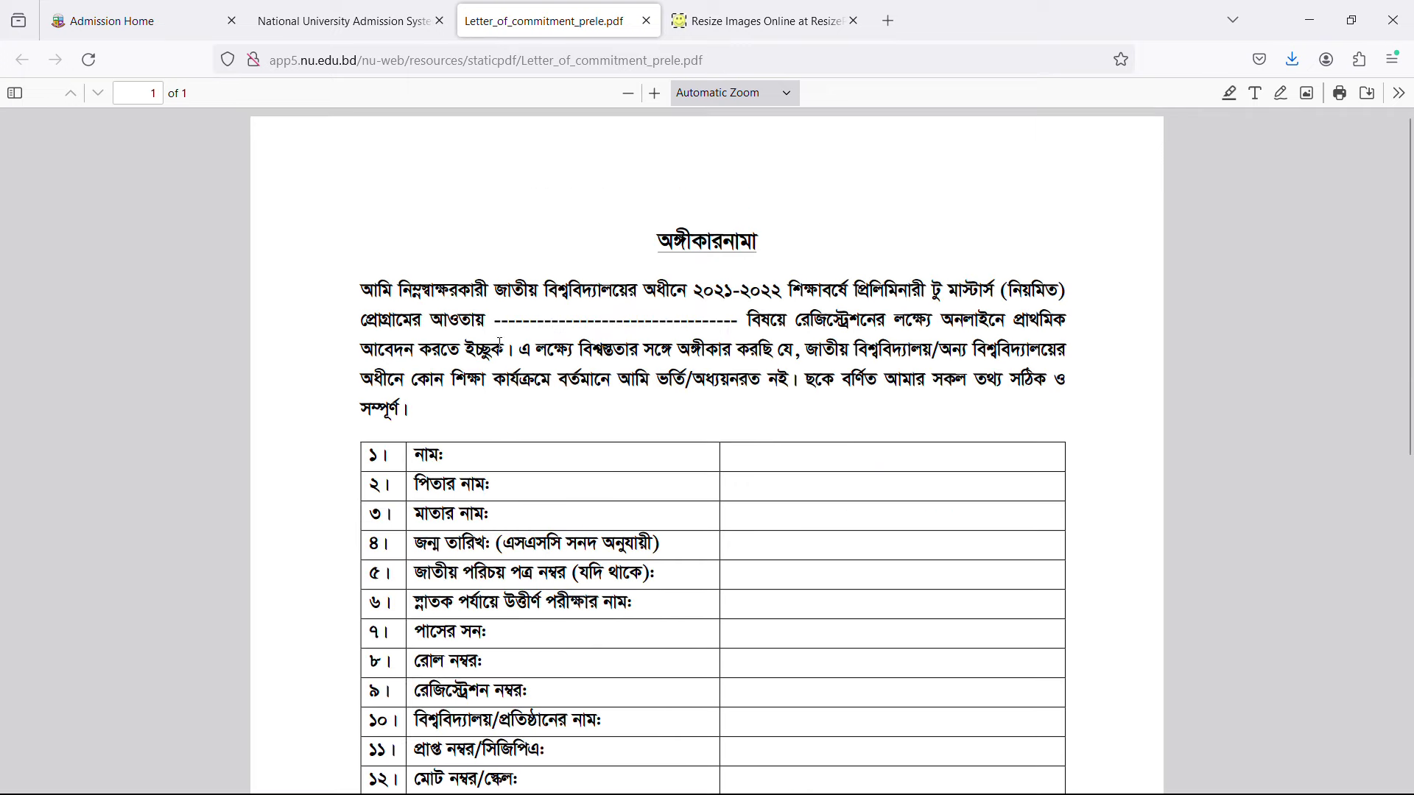
click(318, 21)
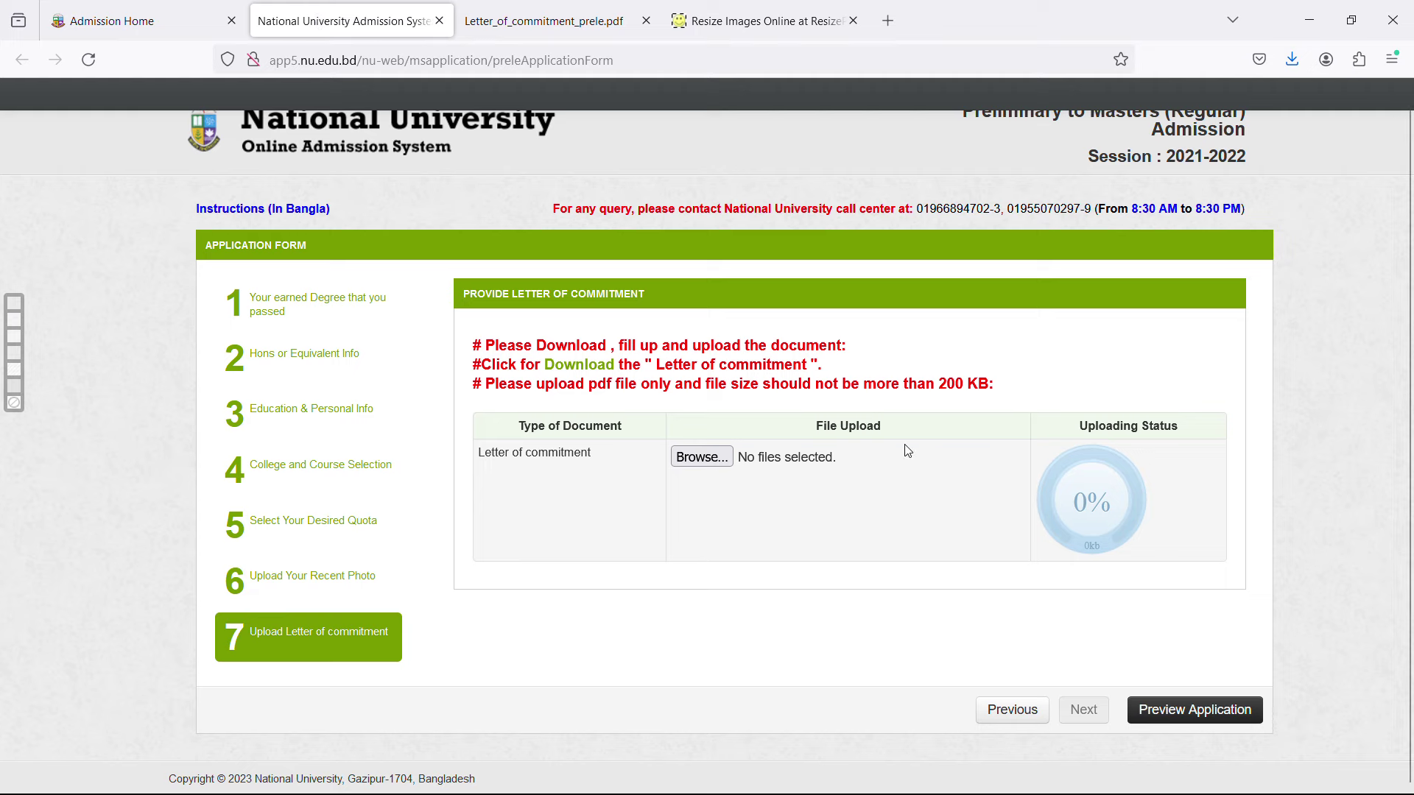
click(701, 457)
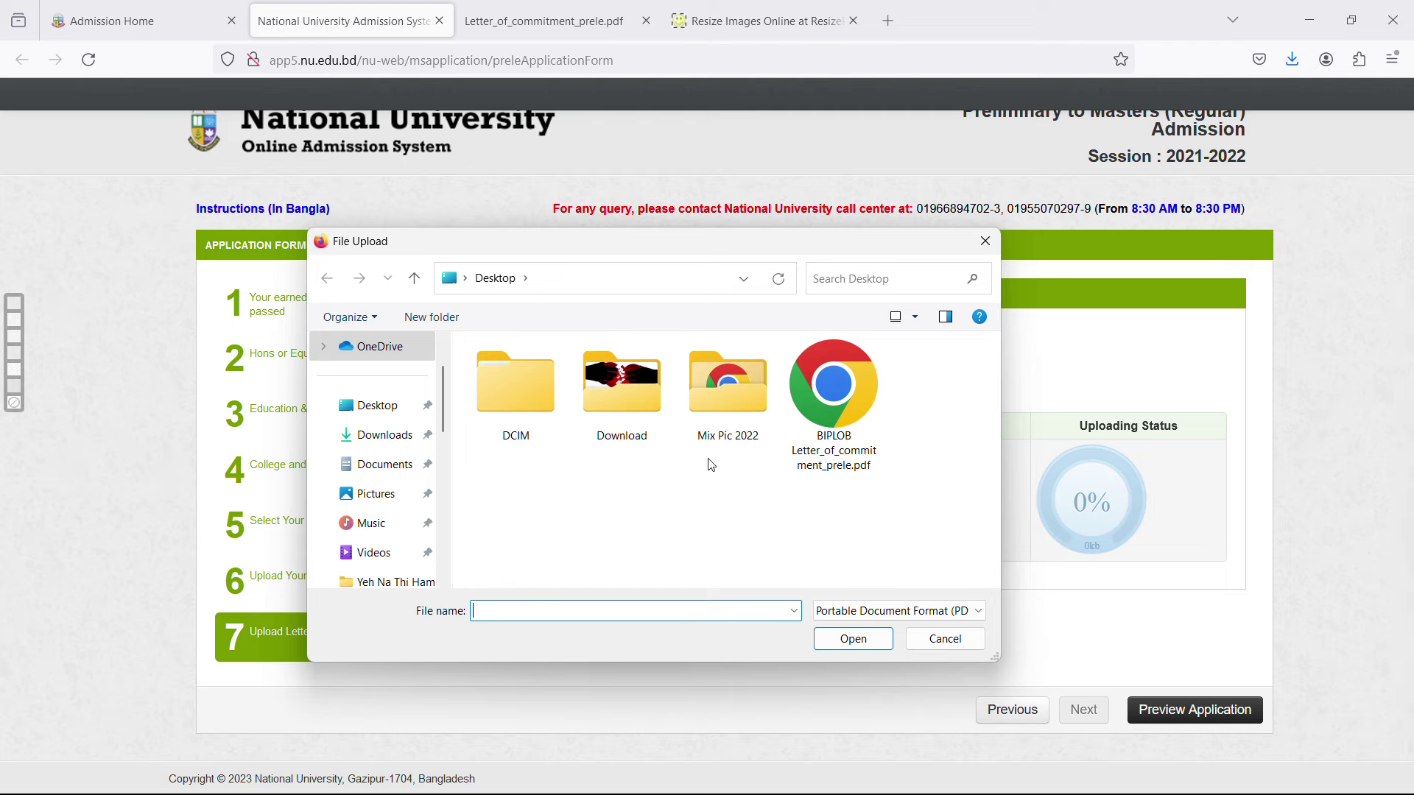
click(854, 410)
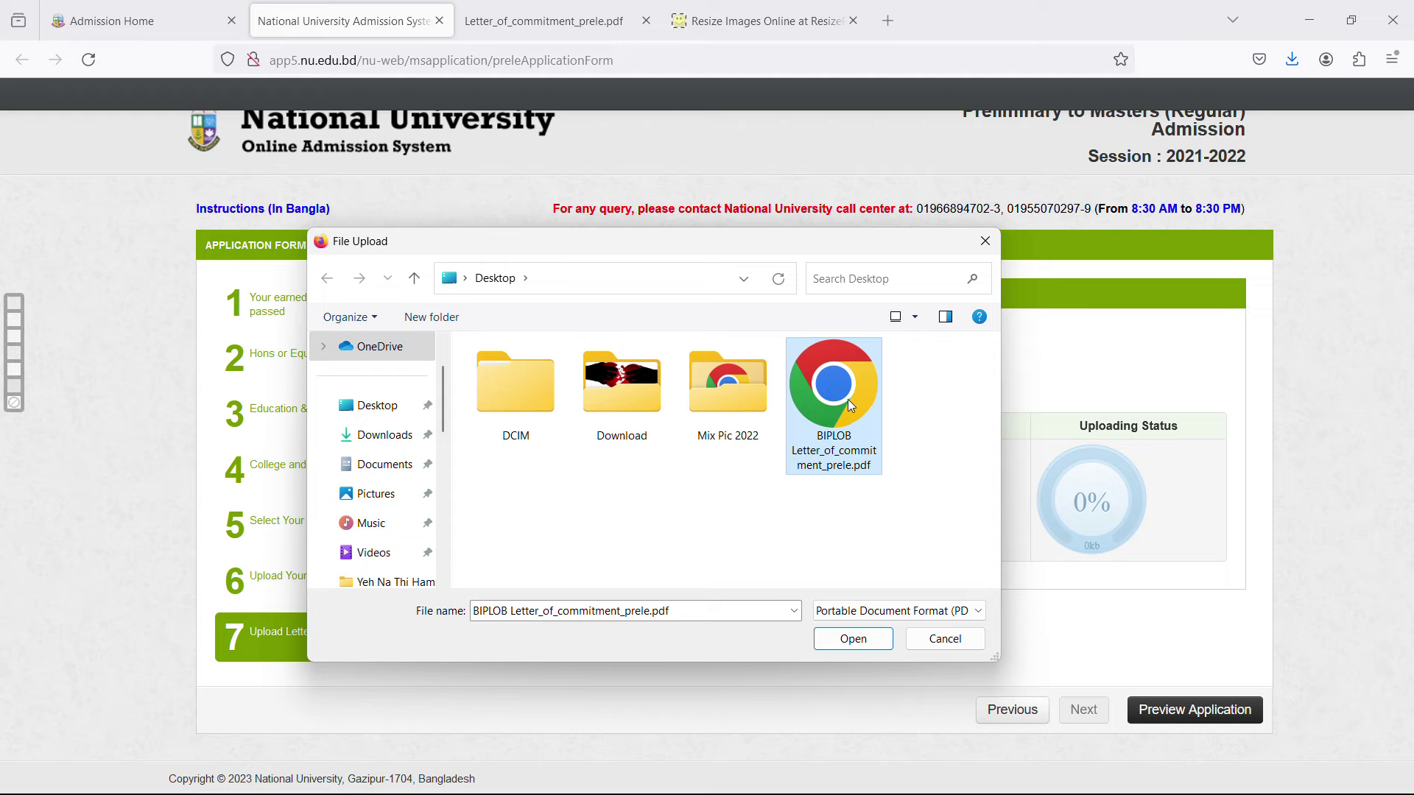
click(855, 641)
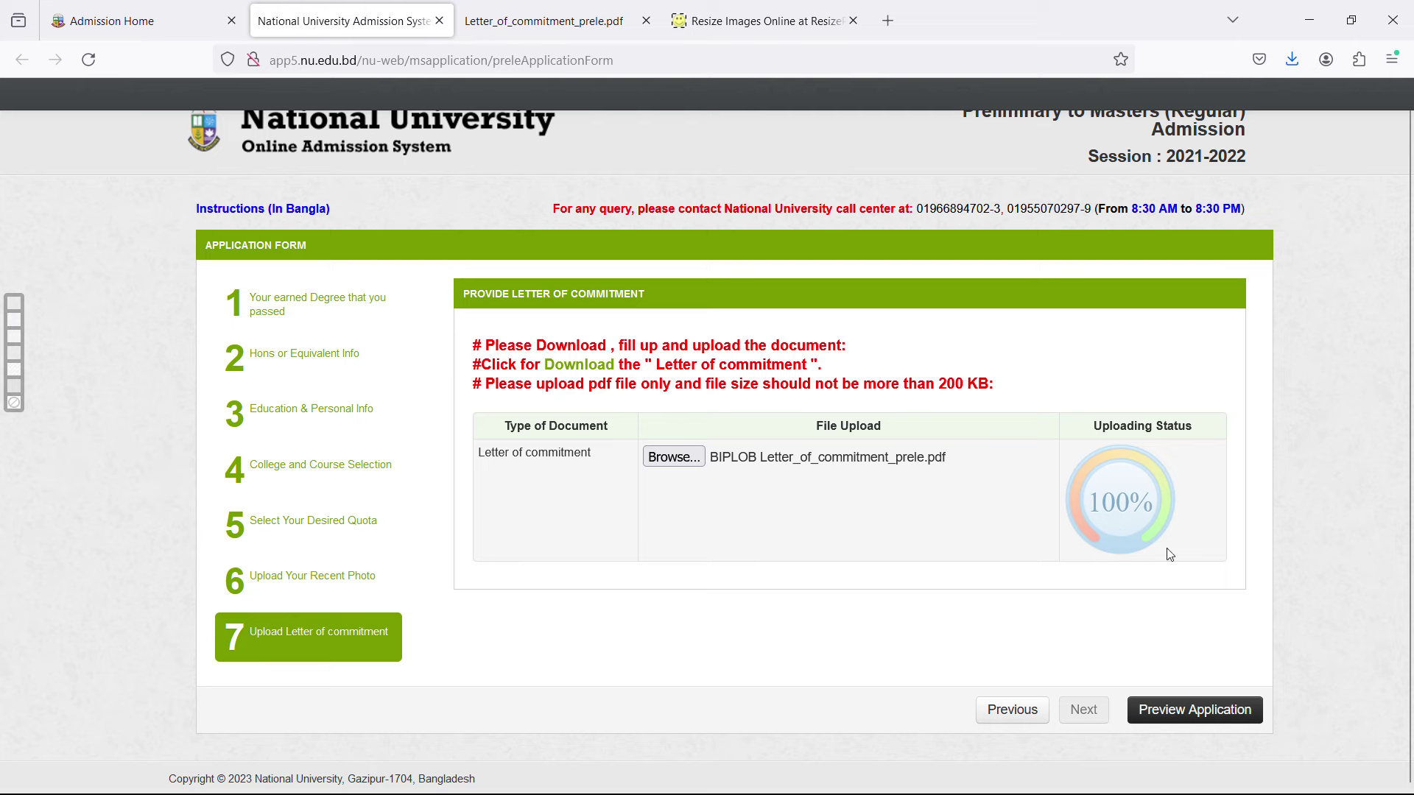
click(1217, 710)
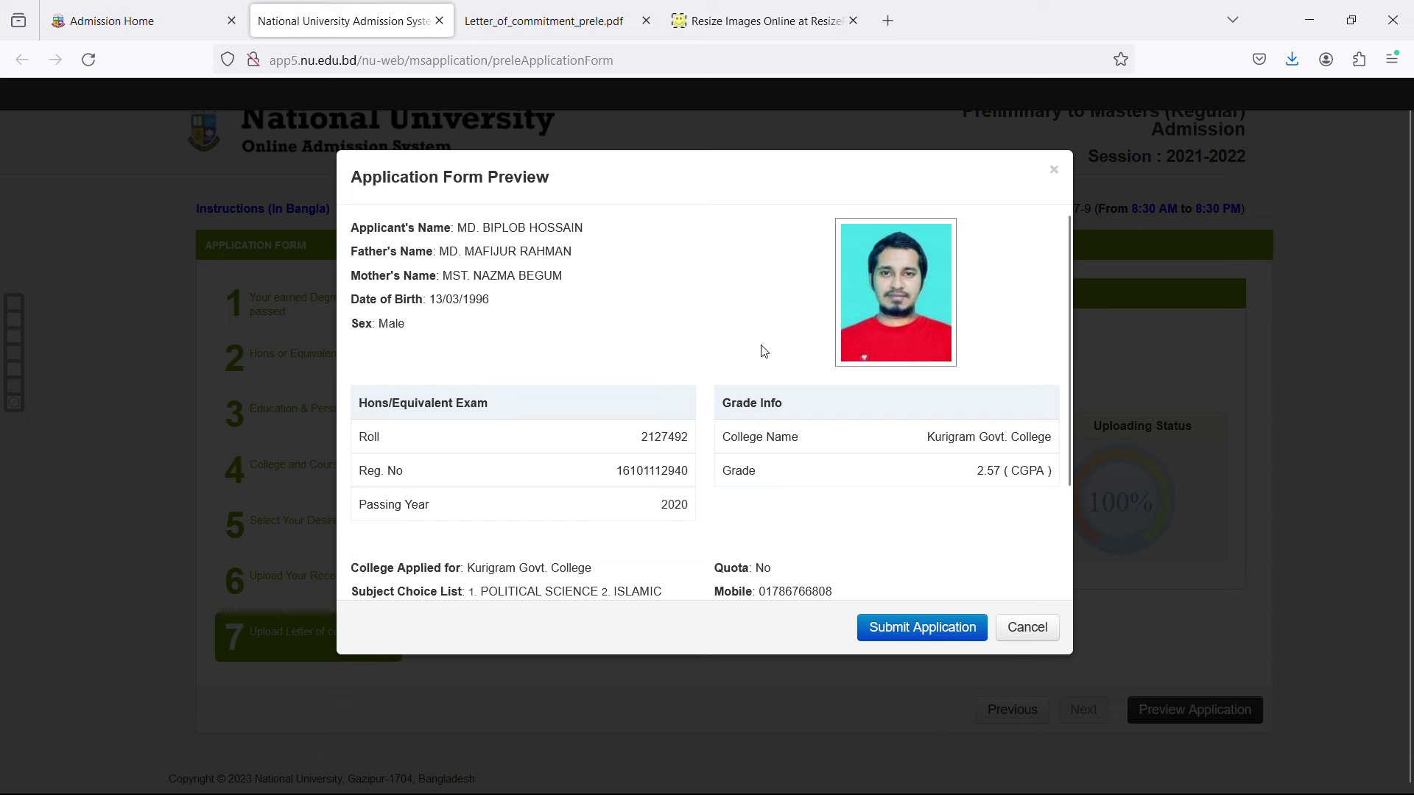
Look over the application preview and submit it to get the admission roll number and PIN.
scroll(761, 347, down, 3)
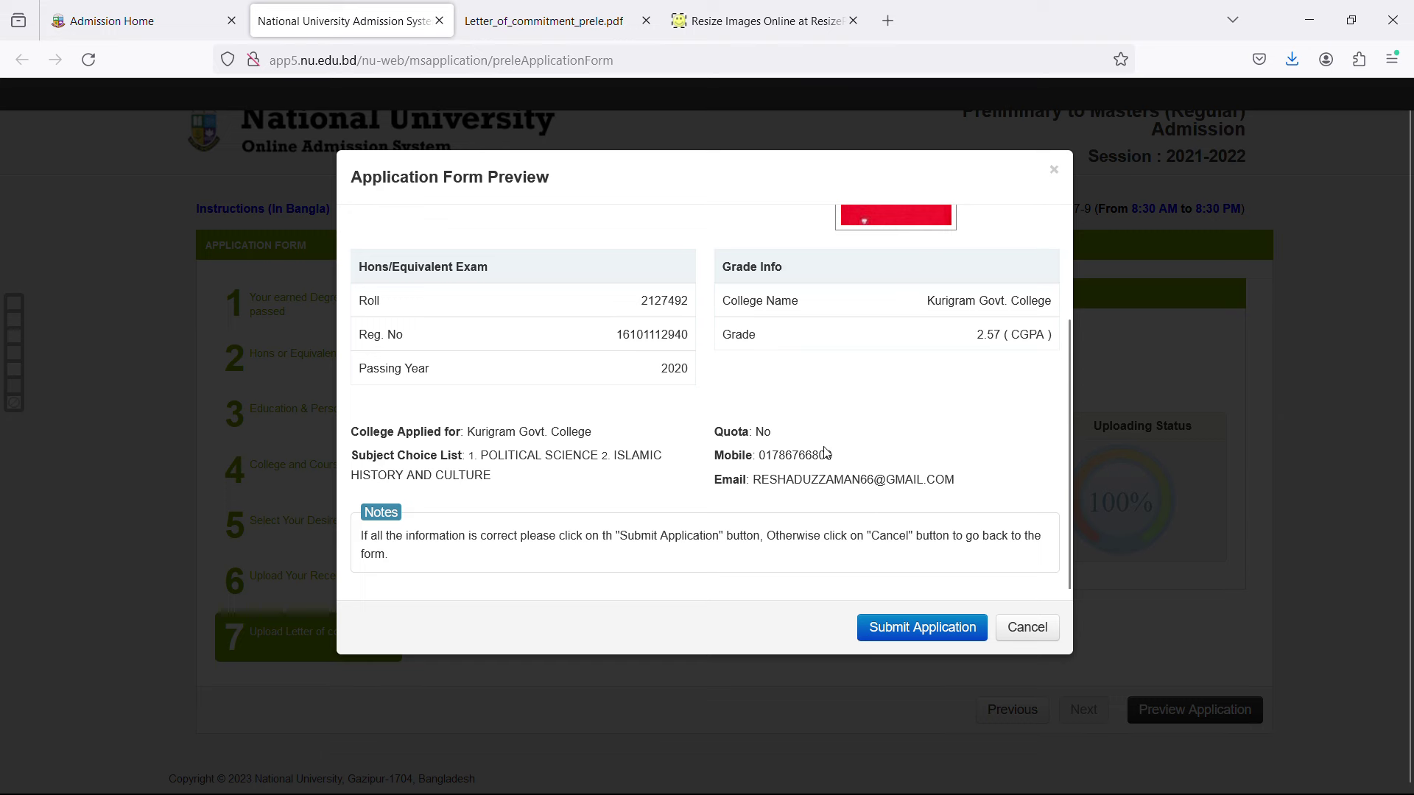
scroll(825, 453, up, 3)
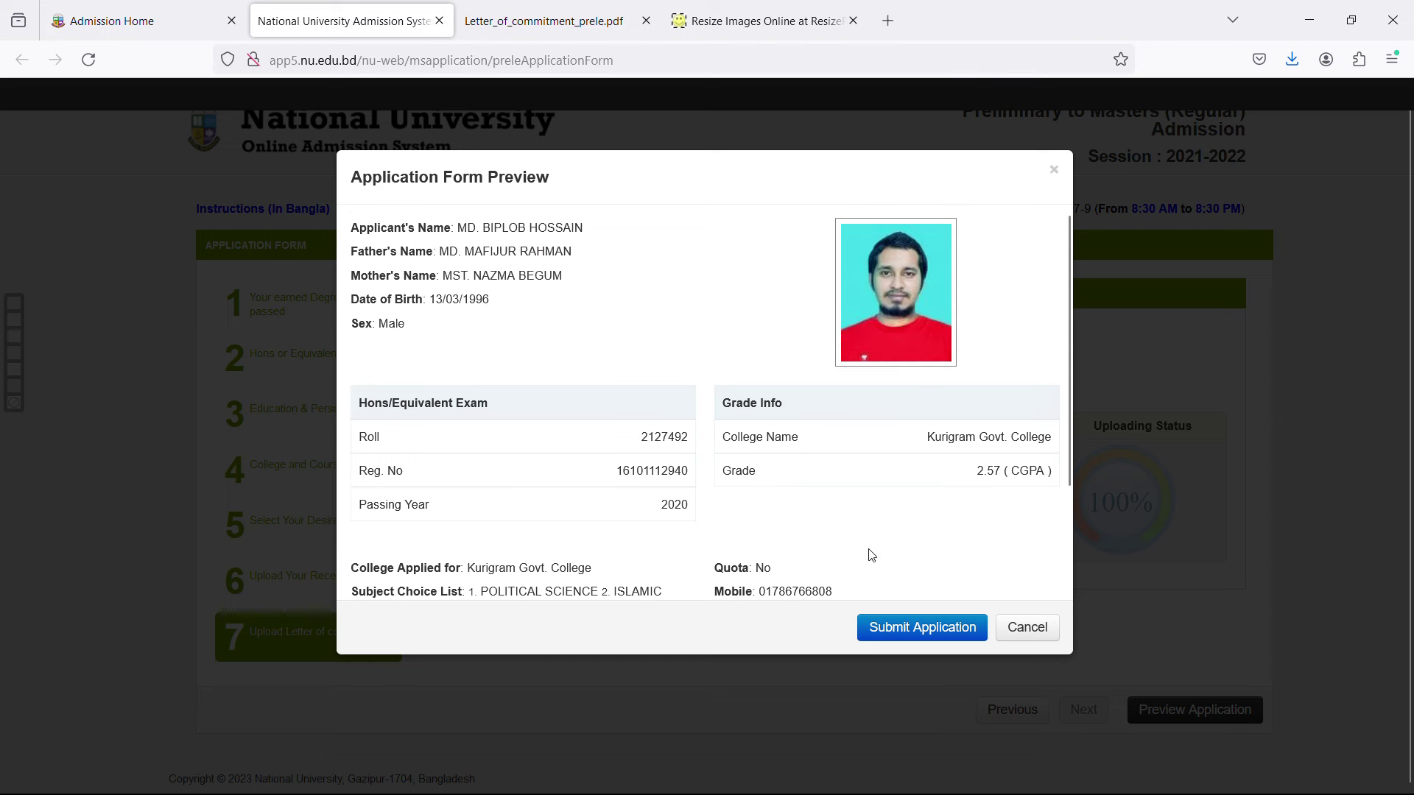
click(923, 627)
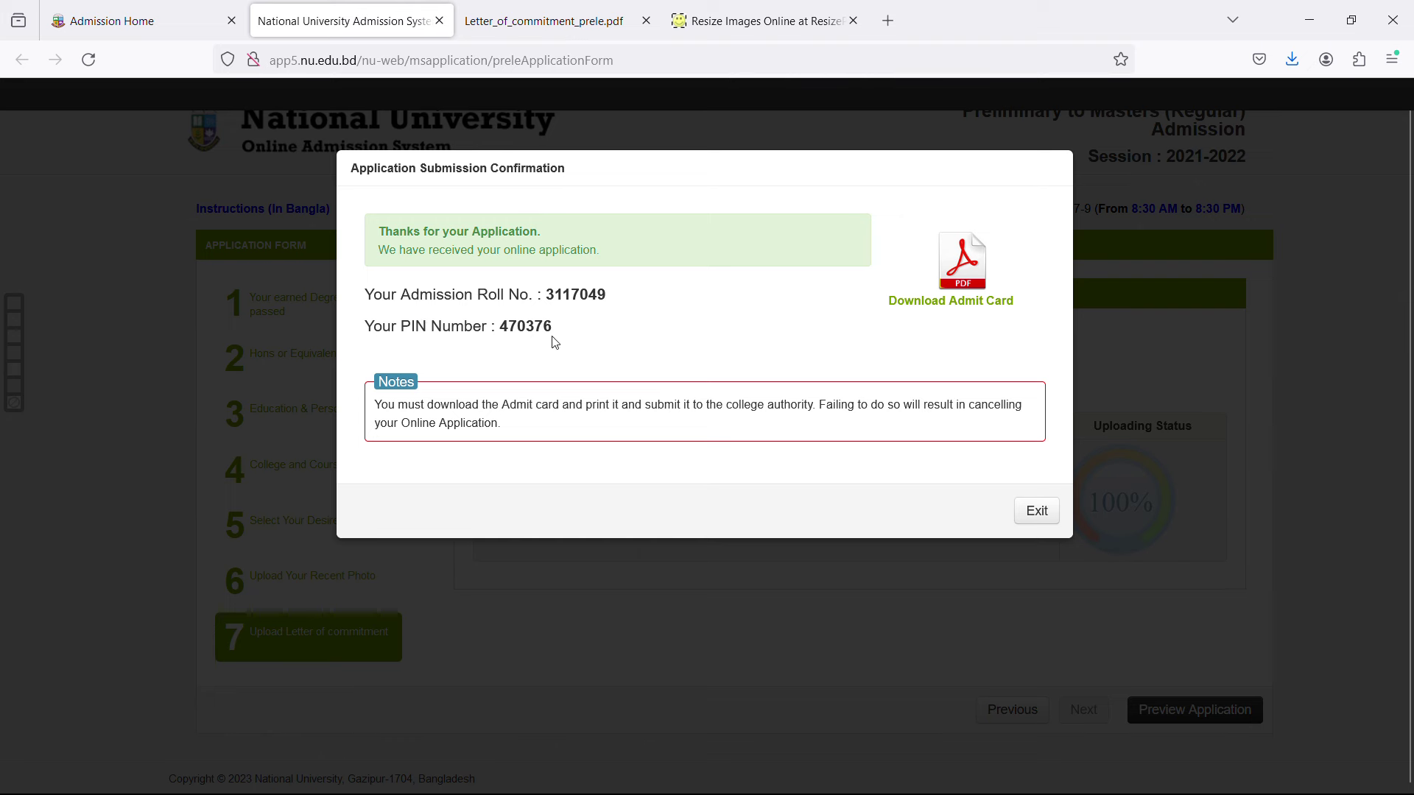
Download the admit card PDF, review it in its tab, and exit the submission confirmation.
click(956, 308)
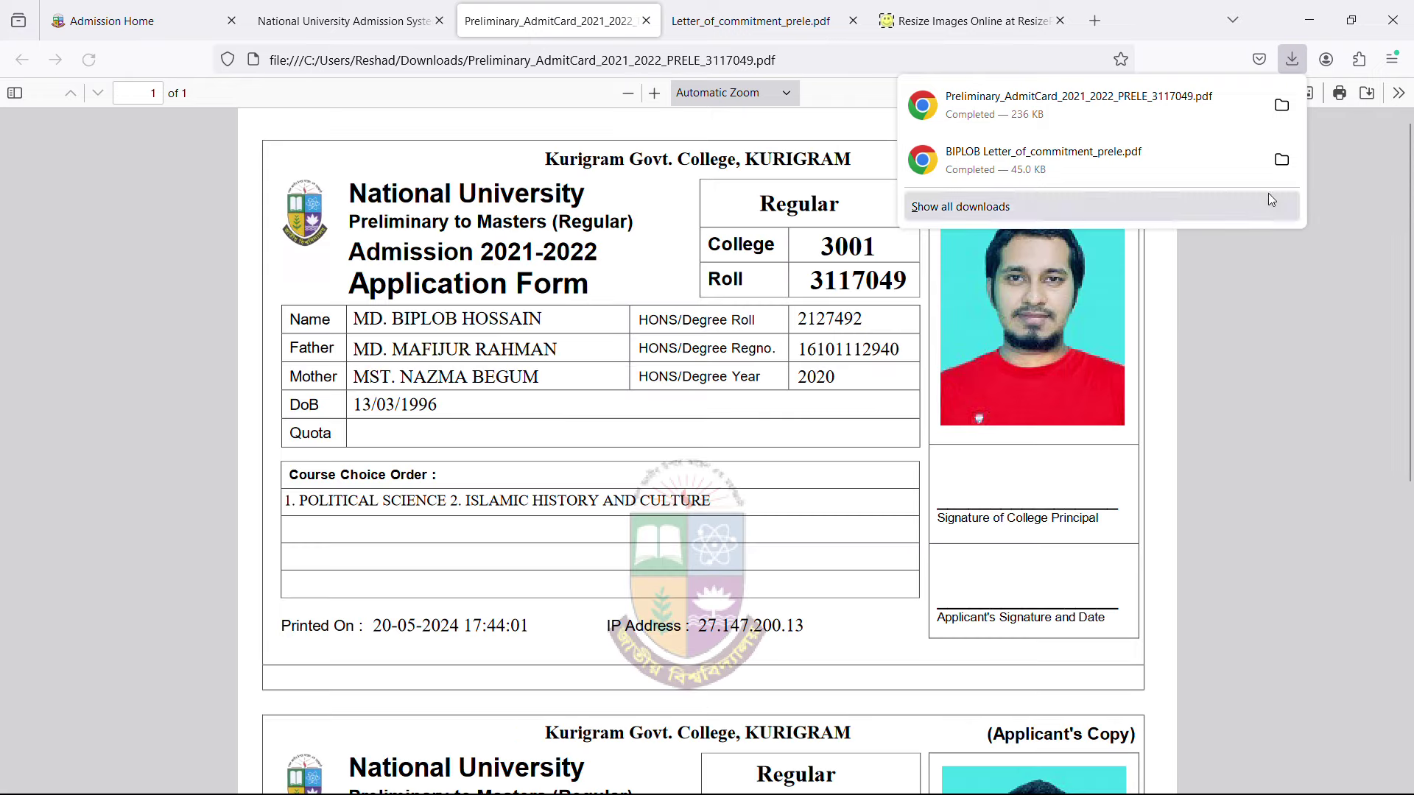
click(1292, 368)
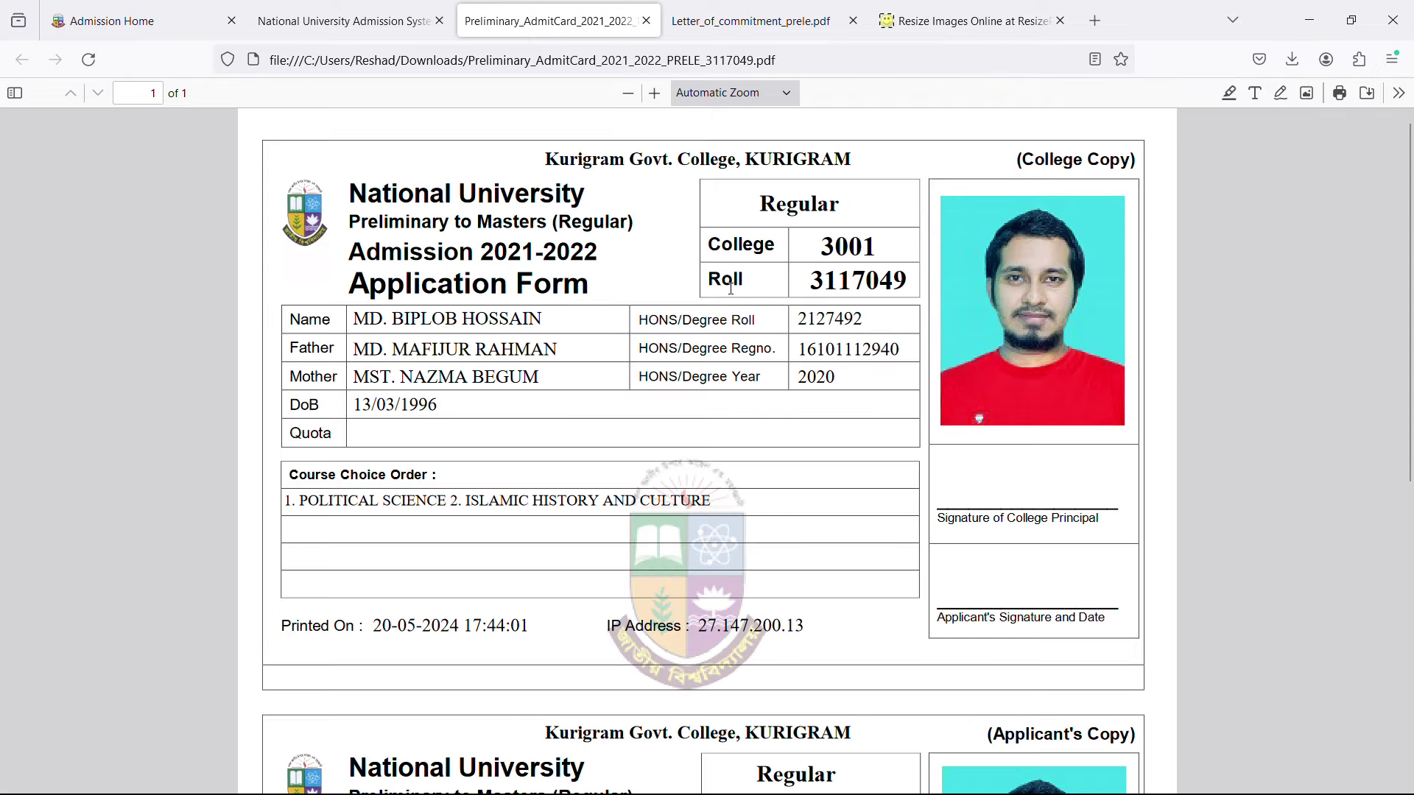
scroll(1138, 284, down, 5)
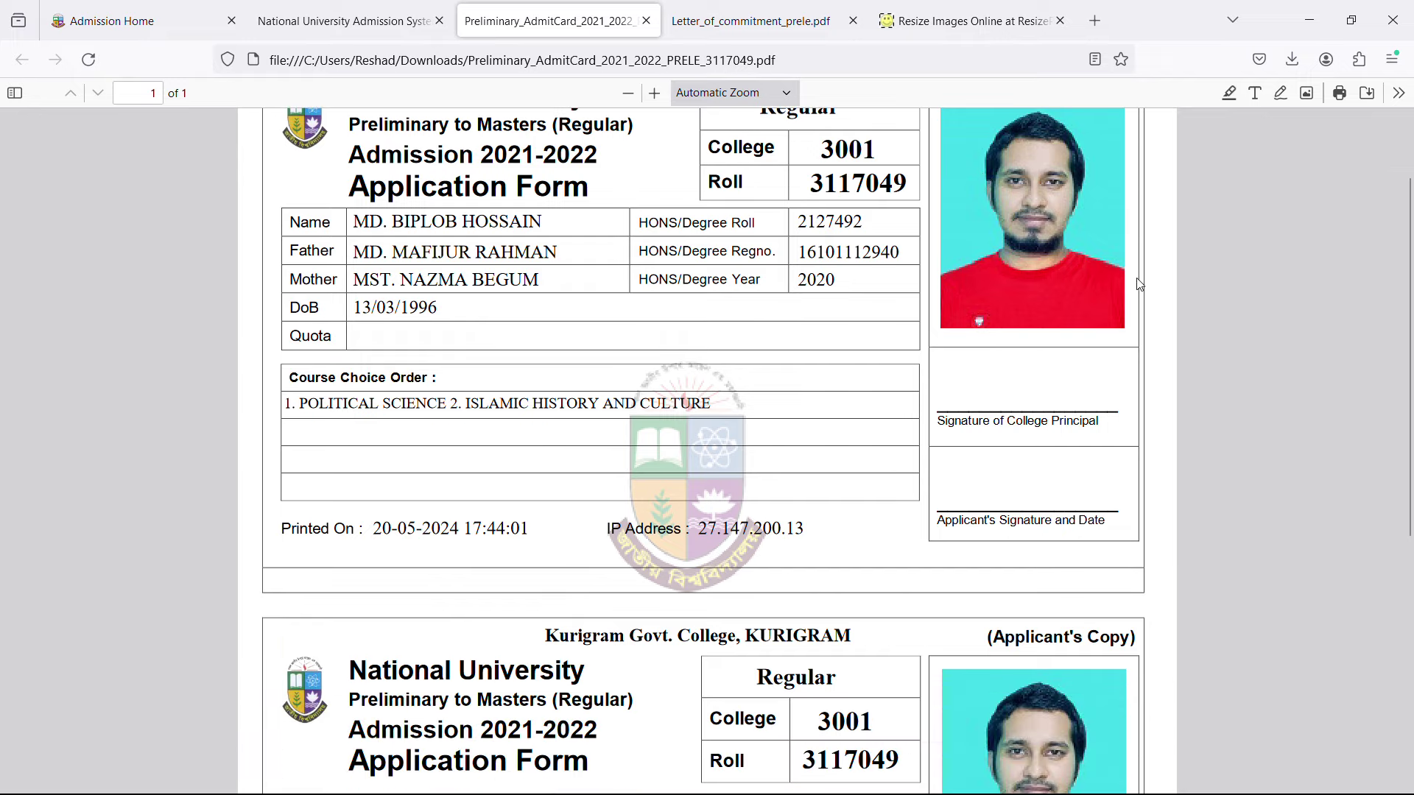
scroll(1146, 287, down, 2)
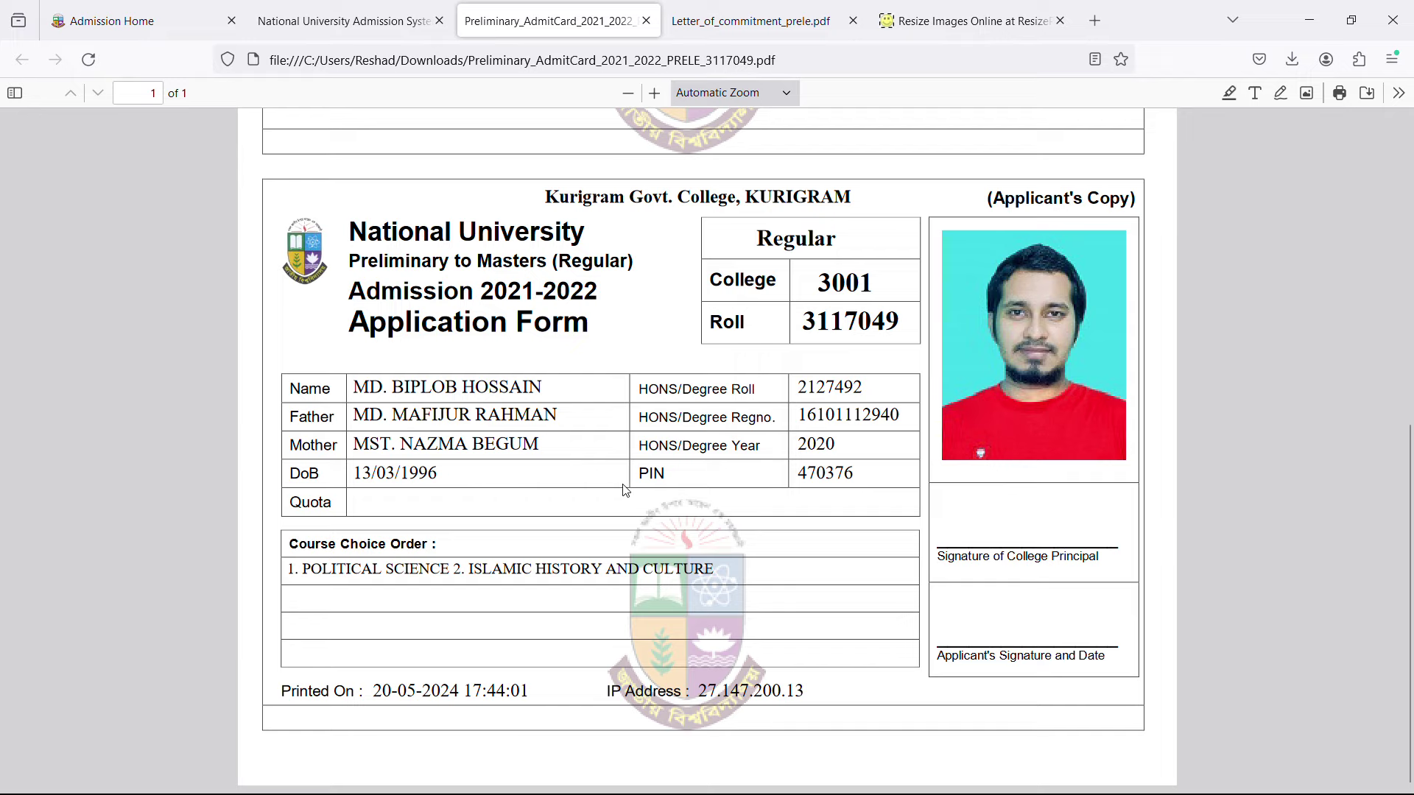
scroll(1040, 462, up, 7)
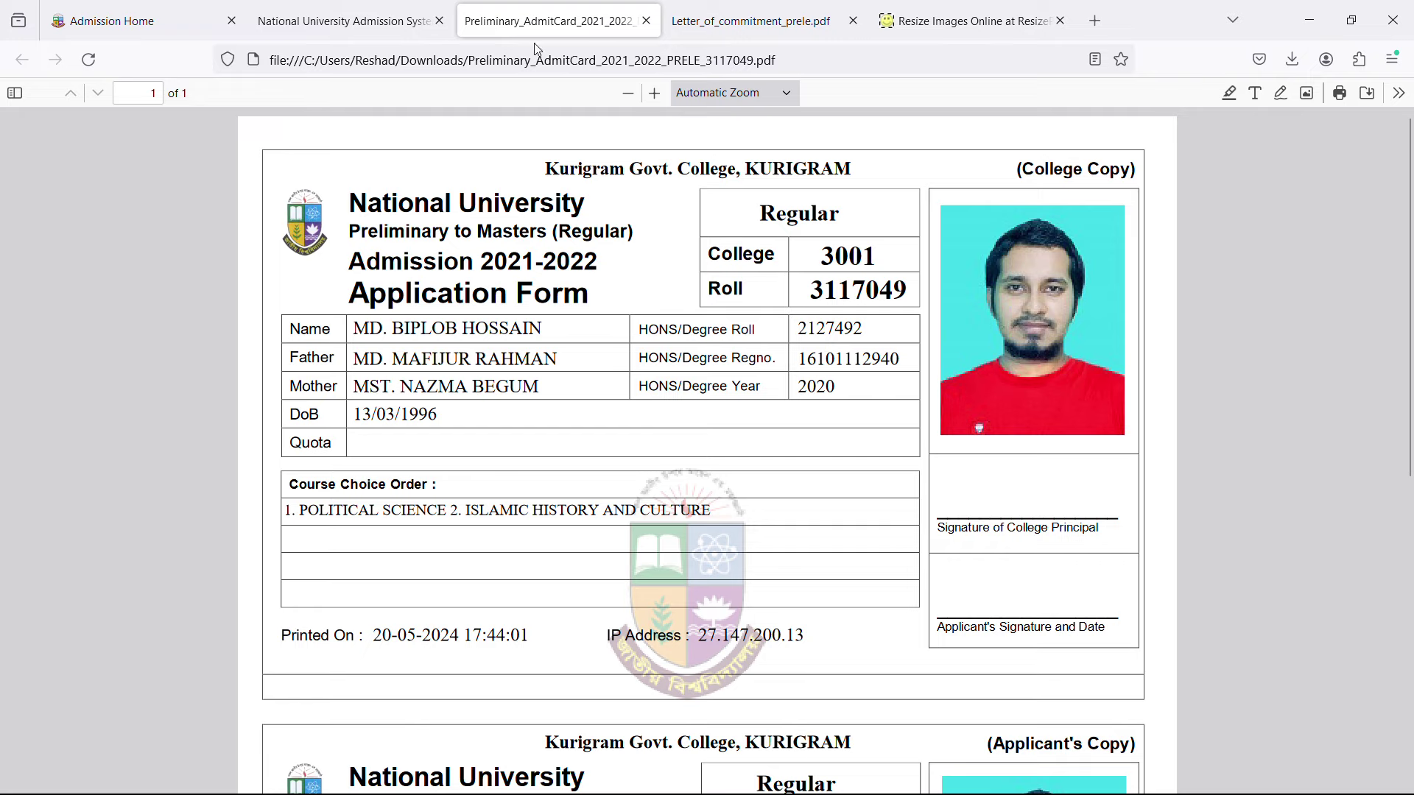
click(326, 28)
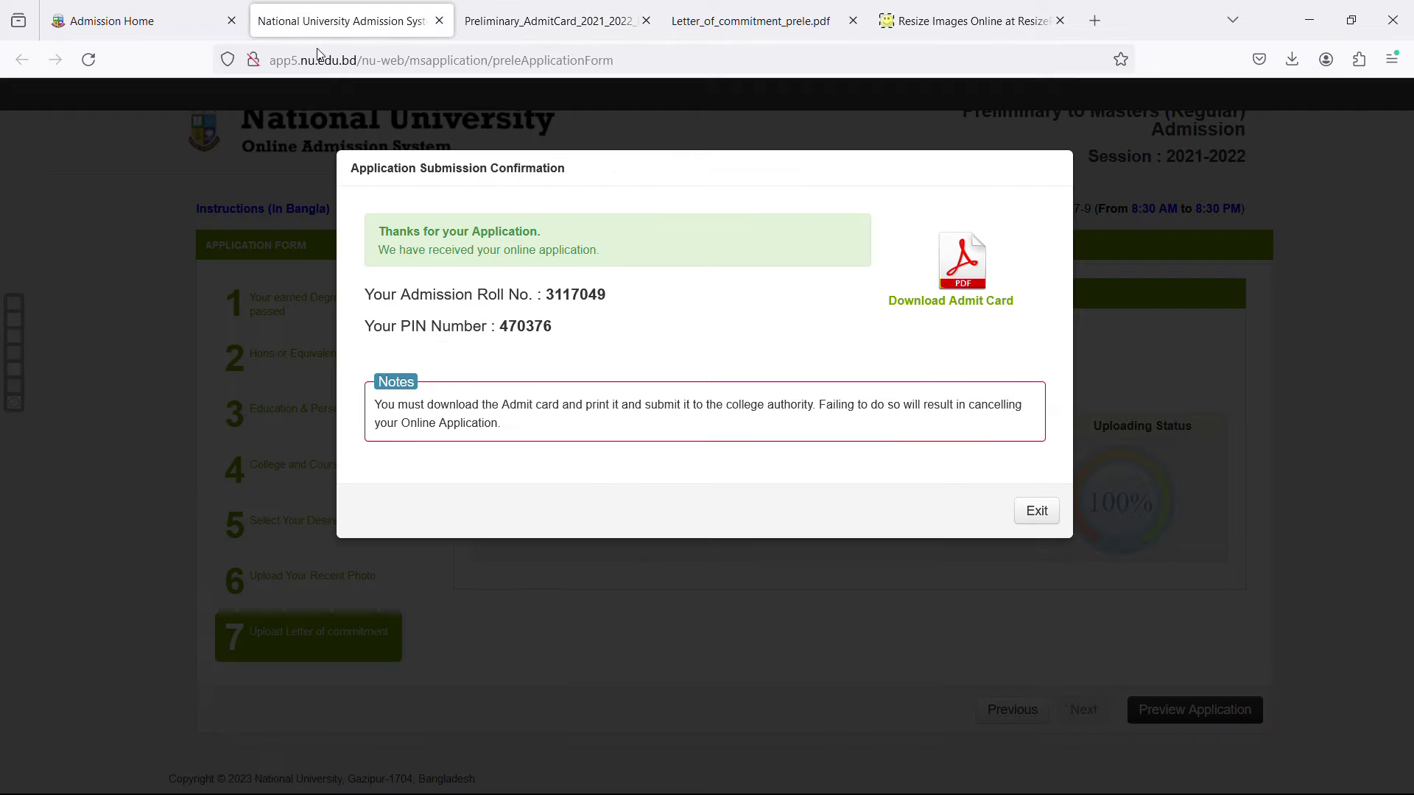
click(1036, 511)
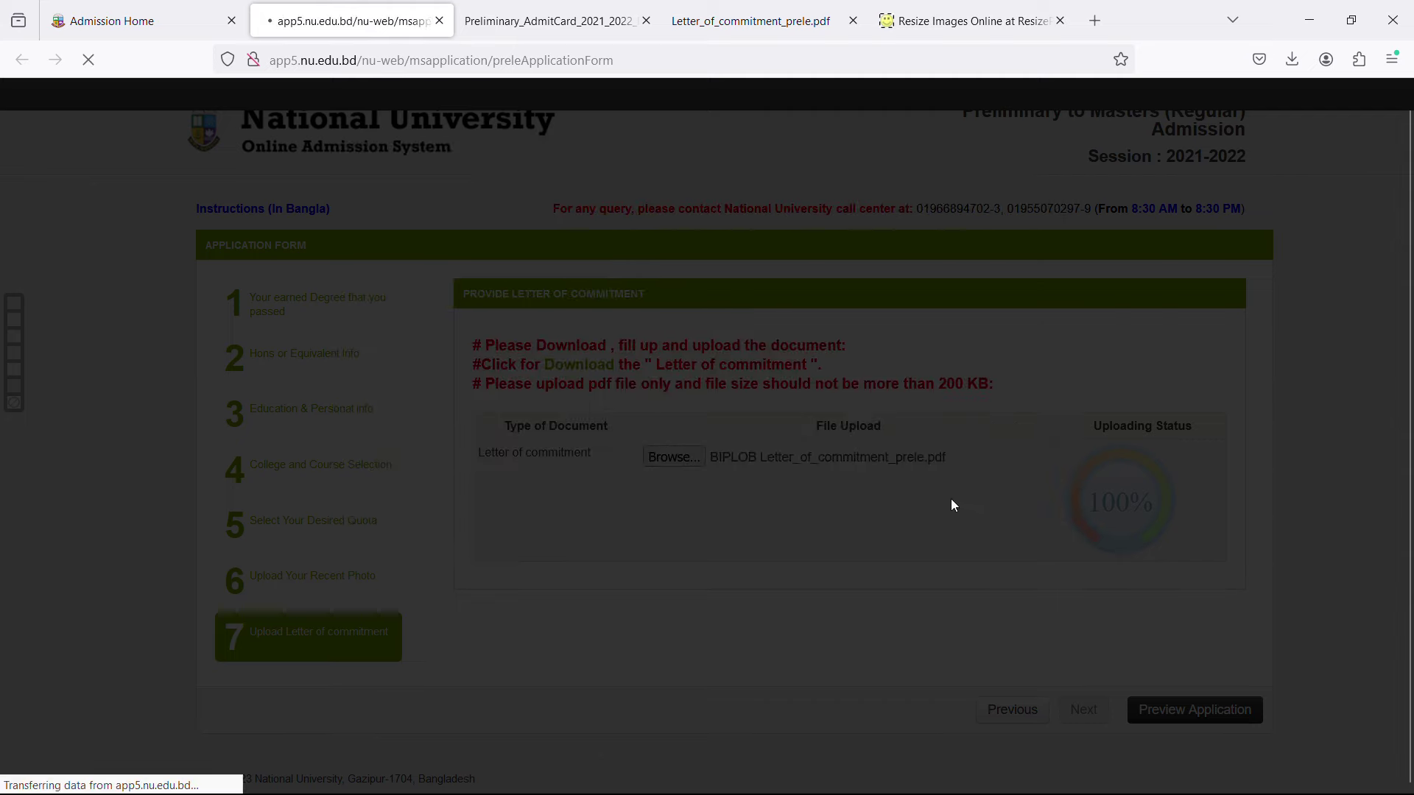